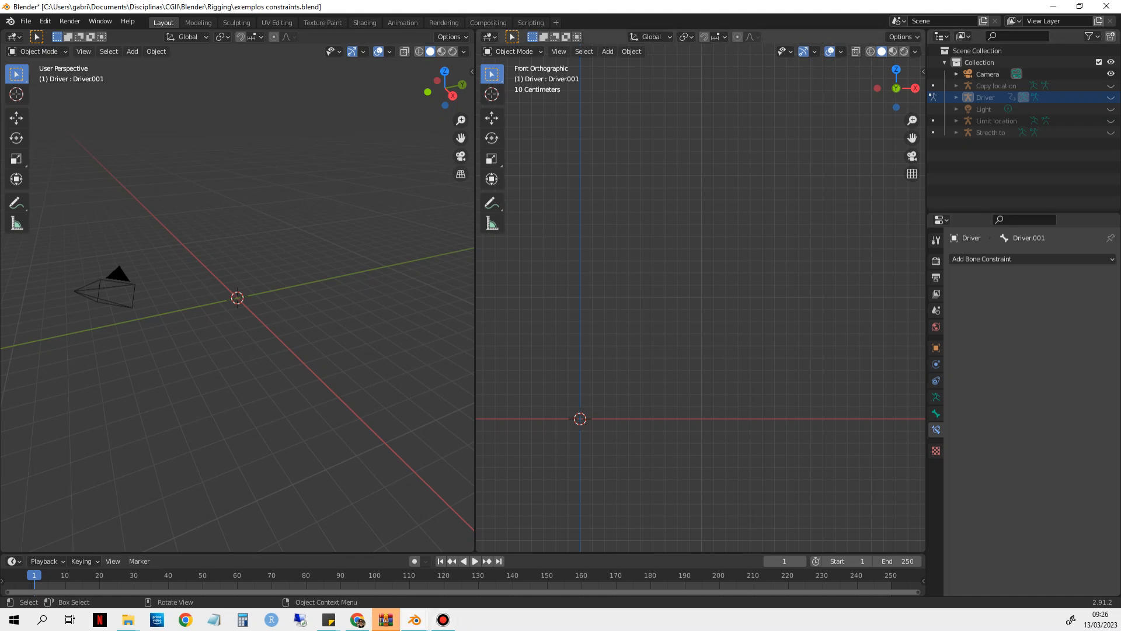
Add an armature at the world origin and turn on the display of its bone names and axes
key("shift+a")
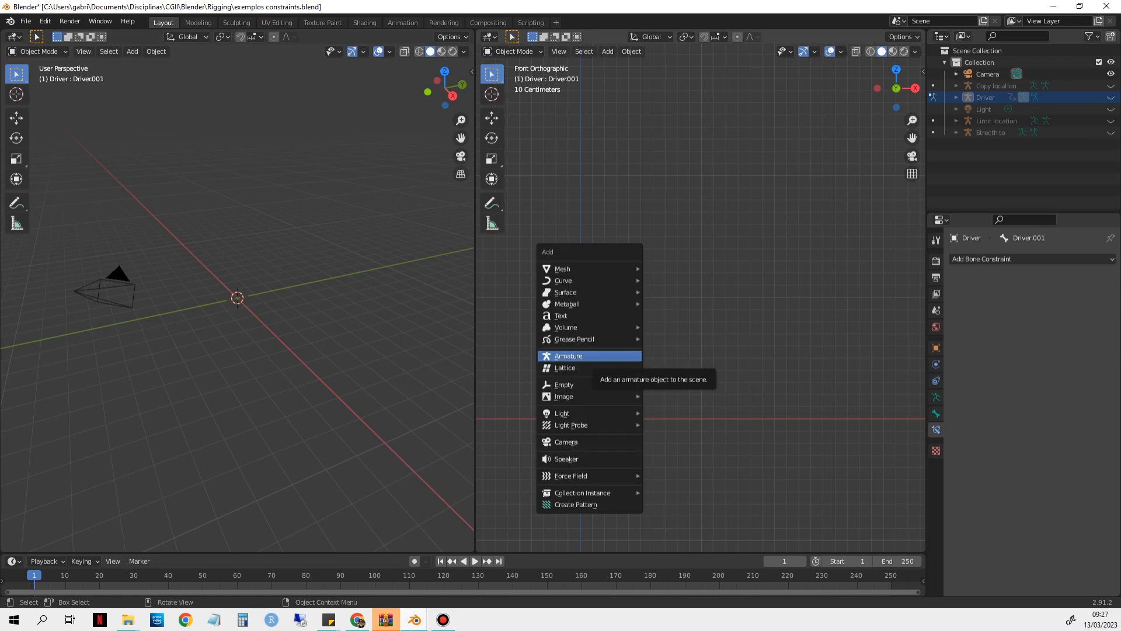
left_click(570, 356)
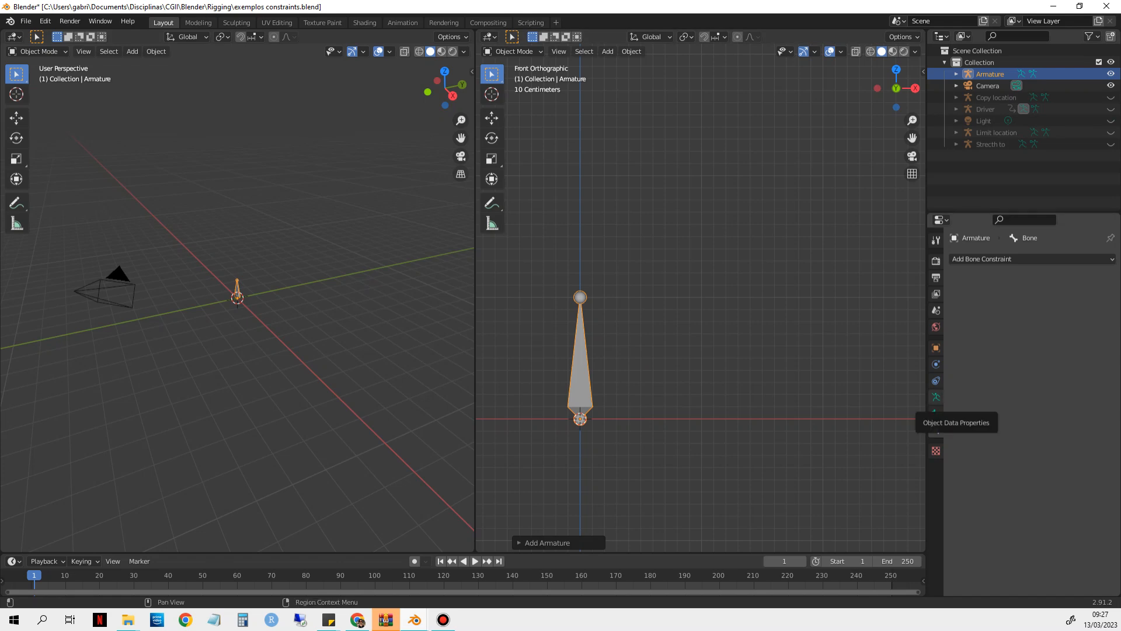
left_click(936, 396)
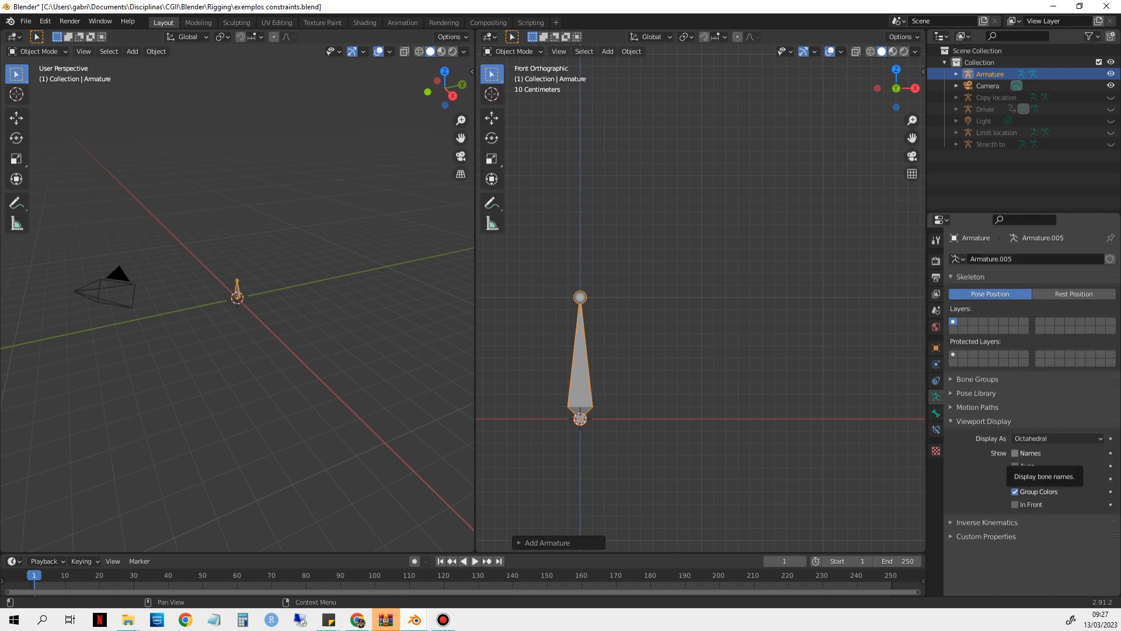
left_click(1015, 466)
left_click(1015, 453)
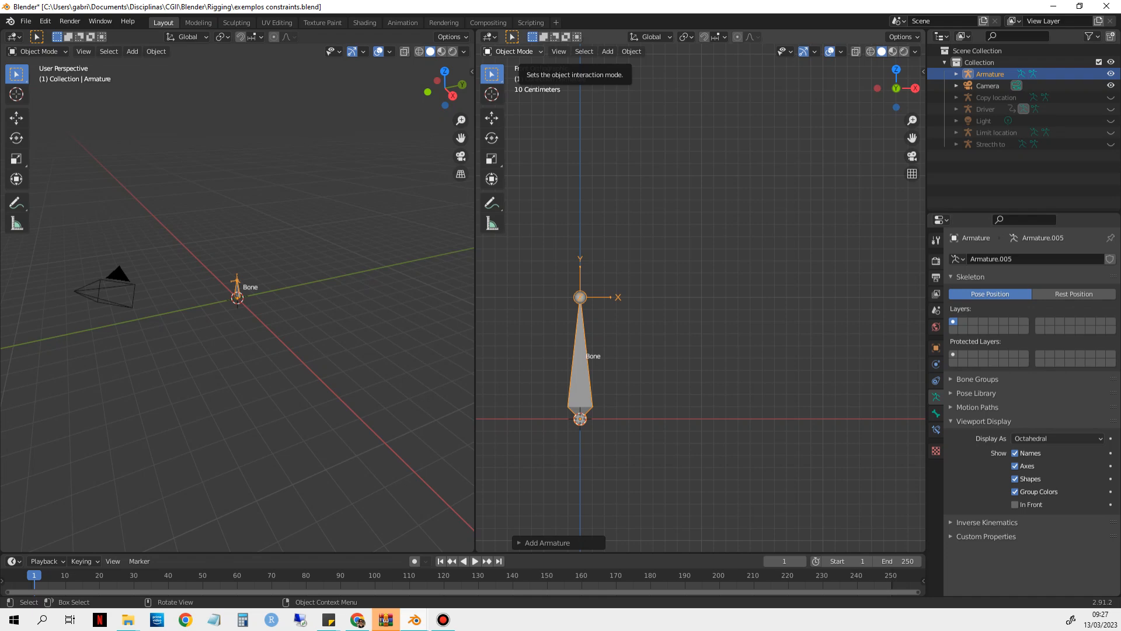
In Edit Mode, duplicate the bone and place the copy about 1.35 m away along the X axis
left_click(507, 51)
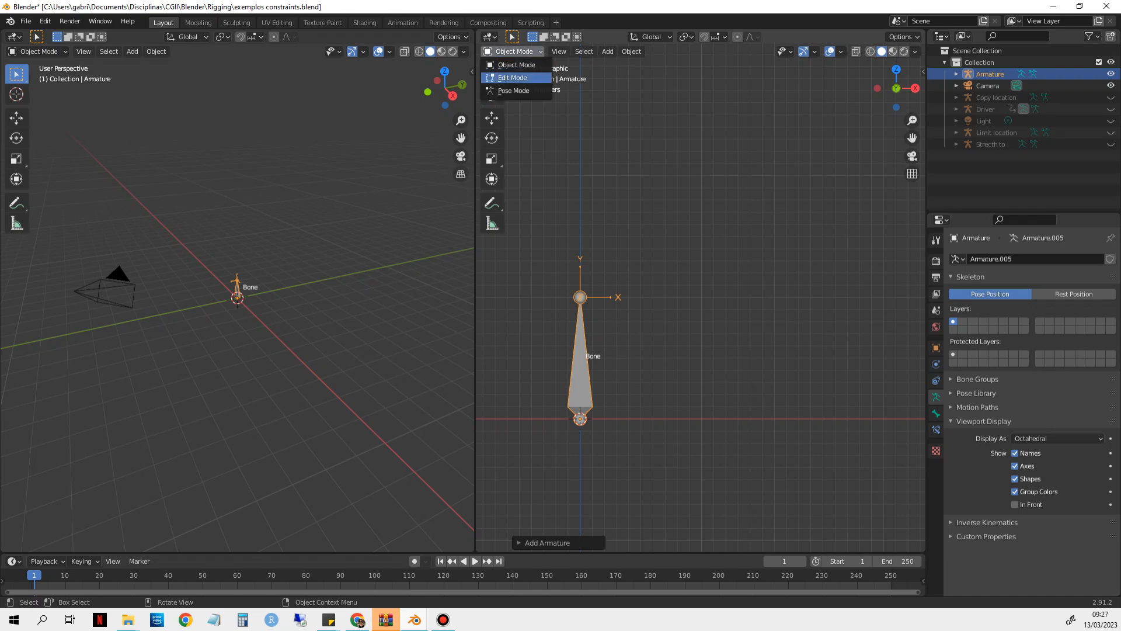
left_click(513, 77)
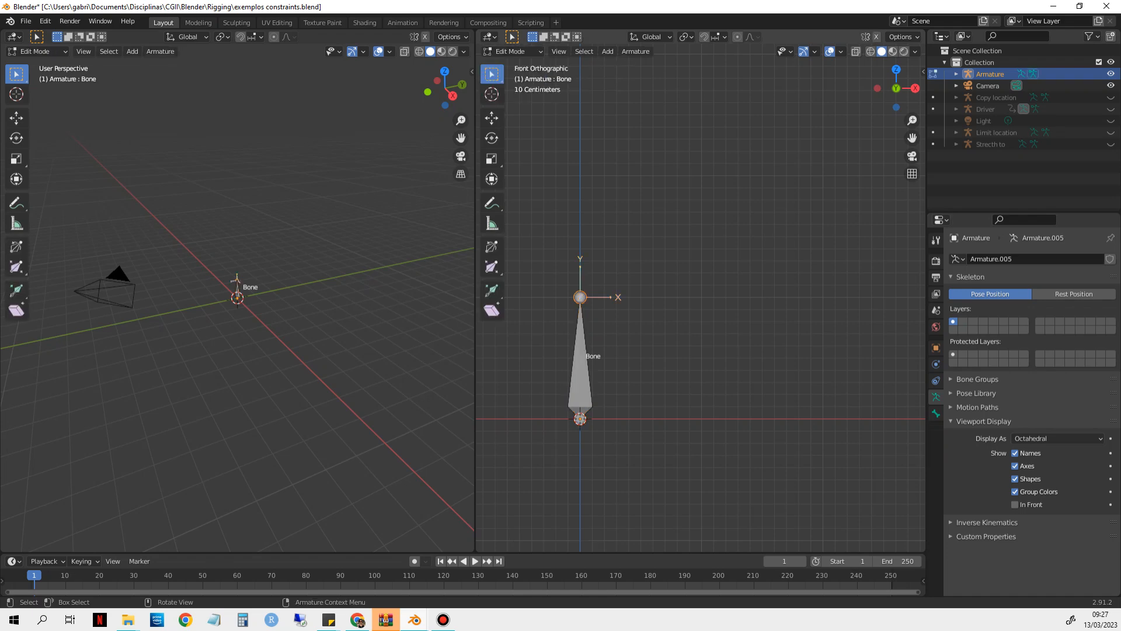
key("a")
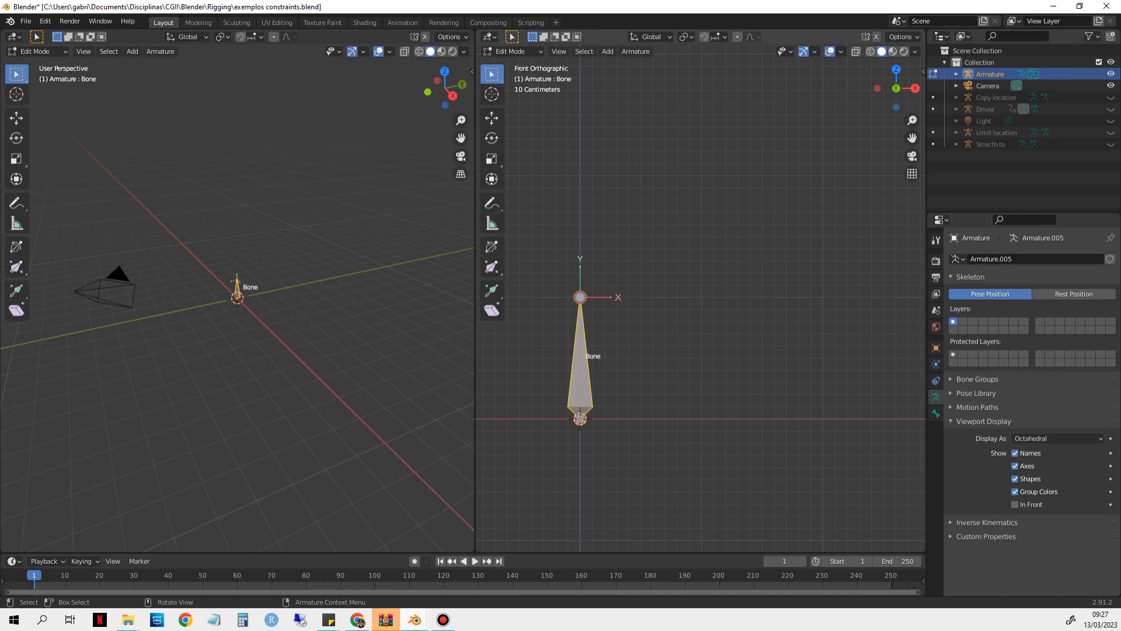
key("shift+d")
key("Return")
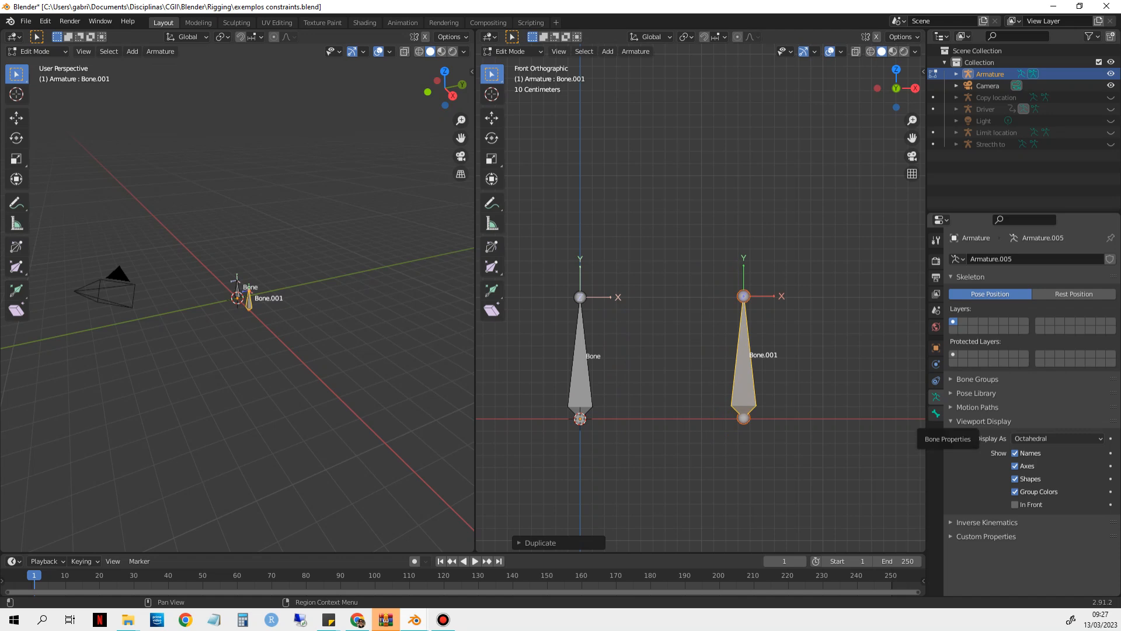
Display the duplicated bone's properties and open its name for editing, keeping the existing name
left_click(936, 413)
left_click(977, 259)
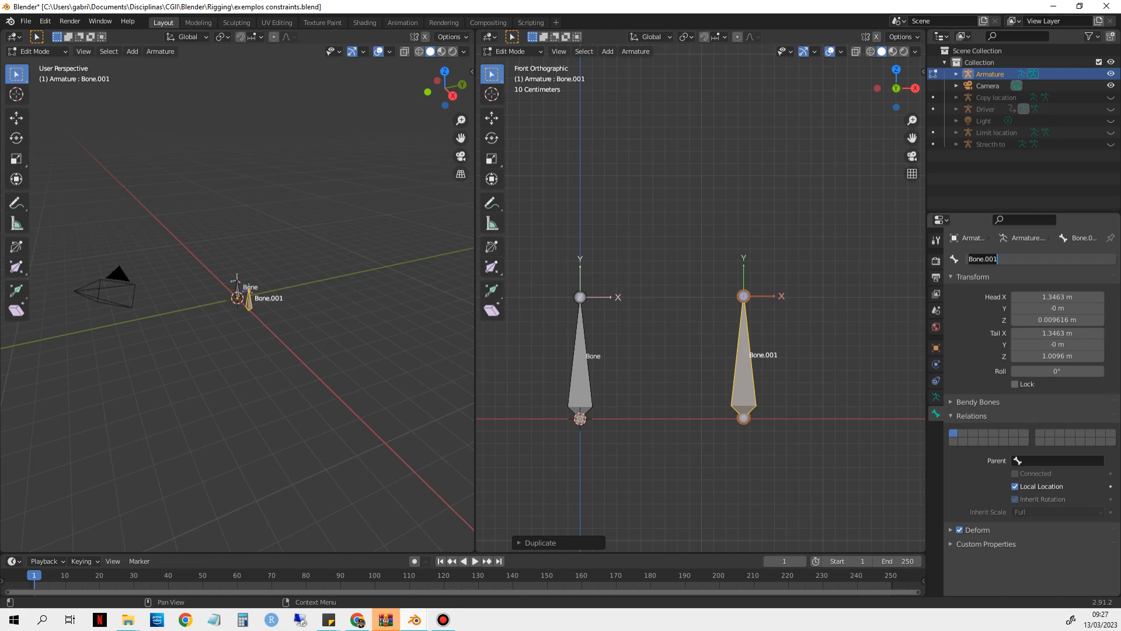
key("Return")
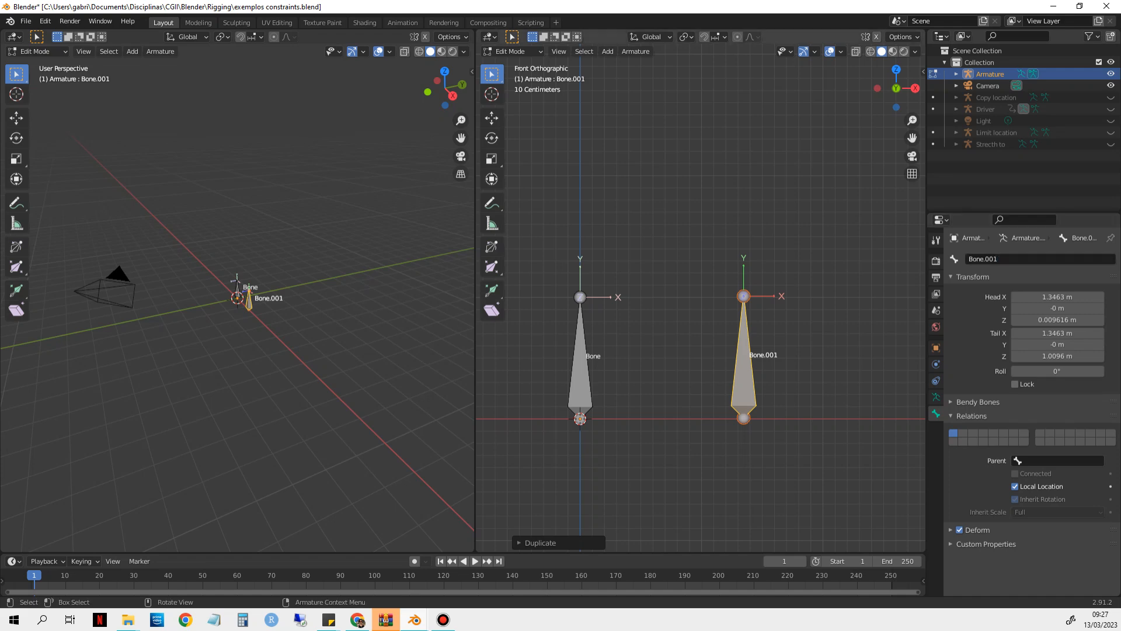
key("F2")
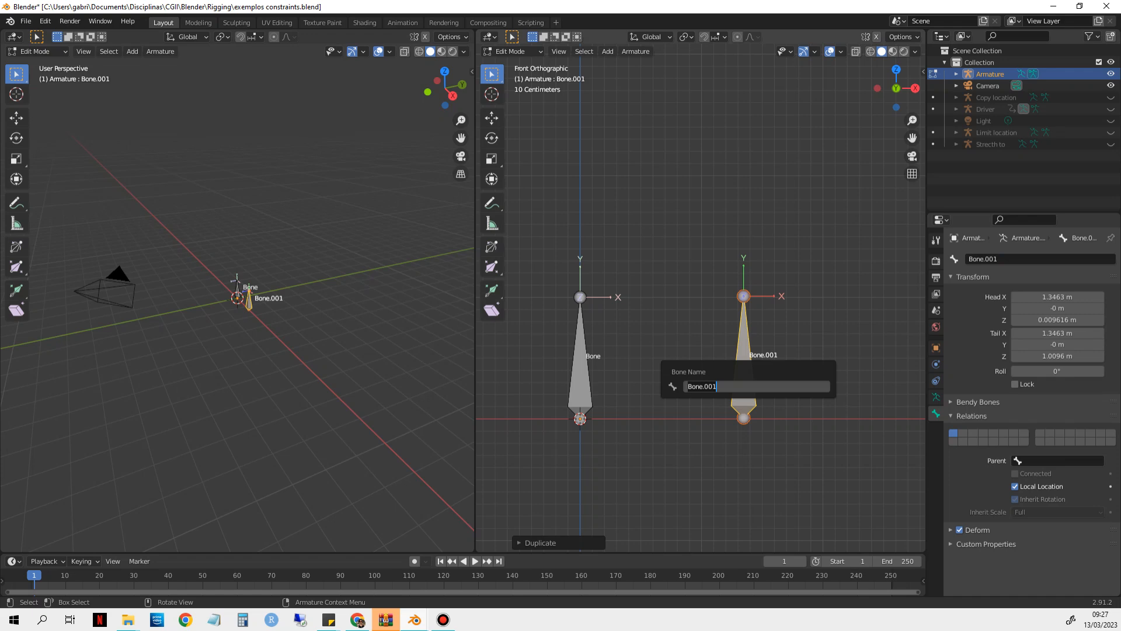
key("Return")
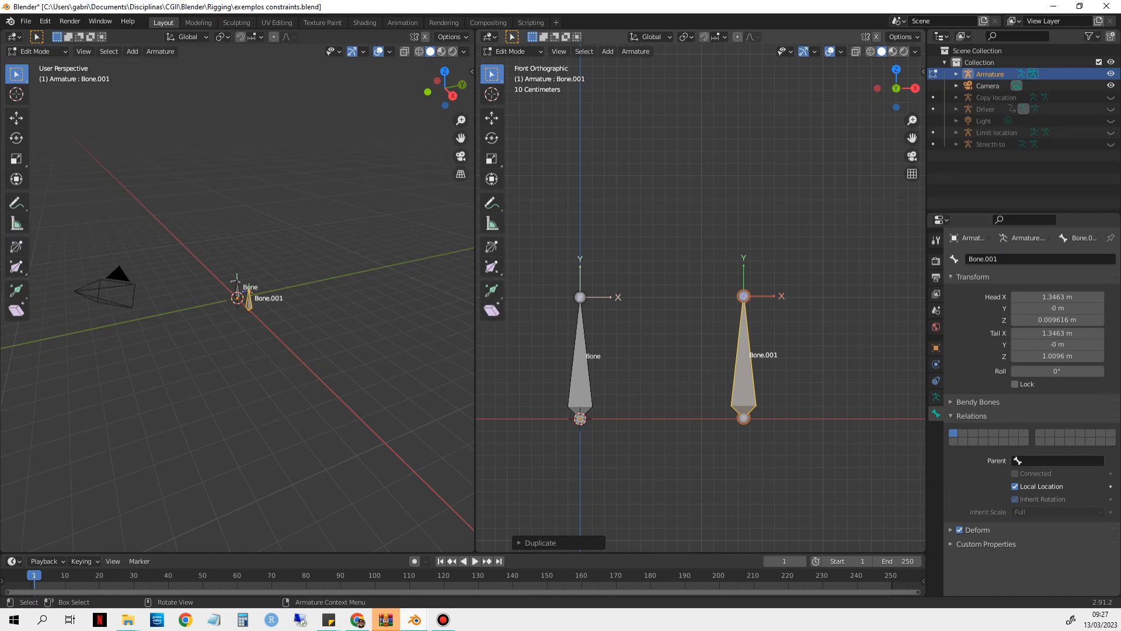
Switch the armature to Pose Mode and look at the constraints available for the duplicated bone
left_click(508, 52)
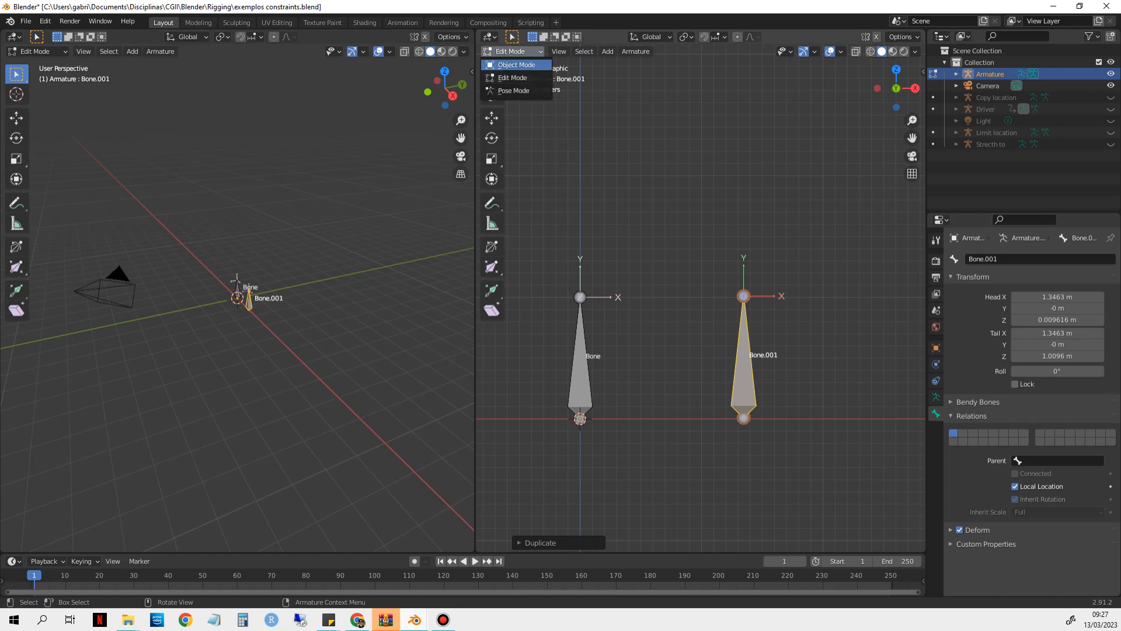
left_click(514, 91)
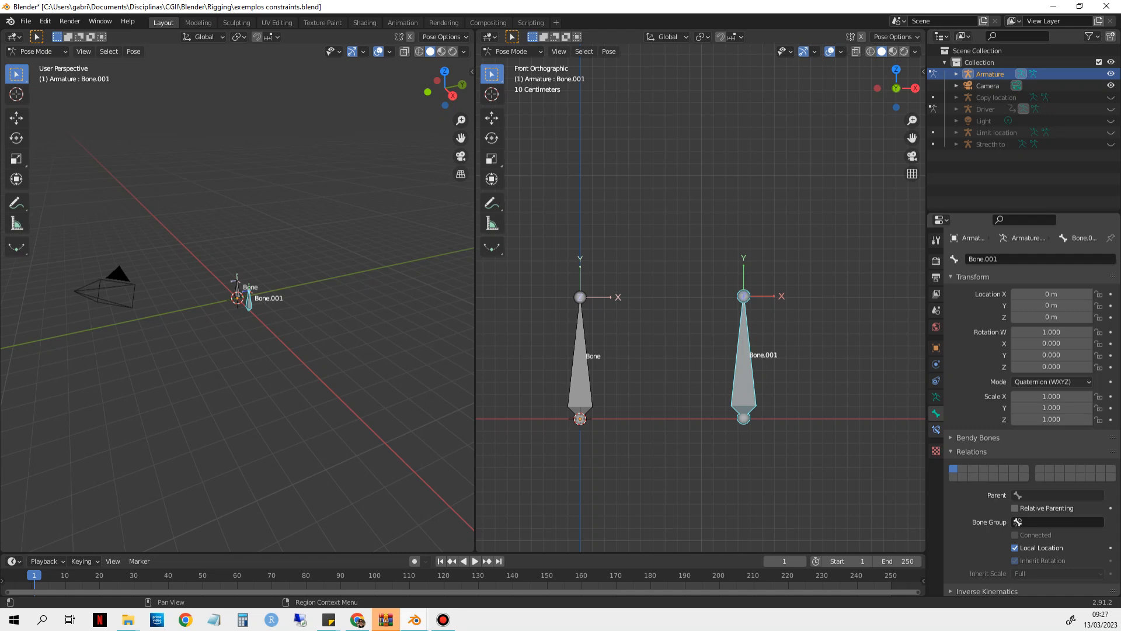
left_click(937, 431)
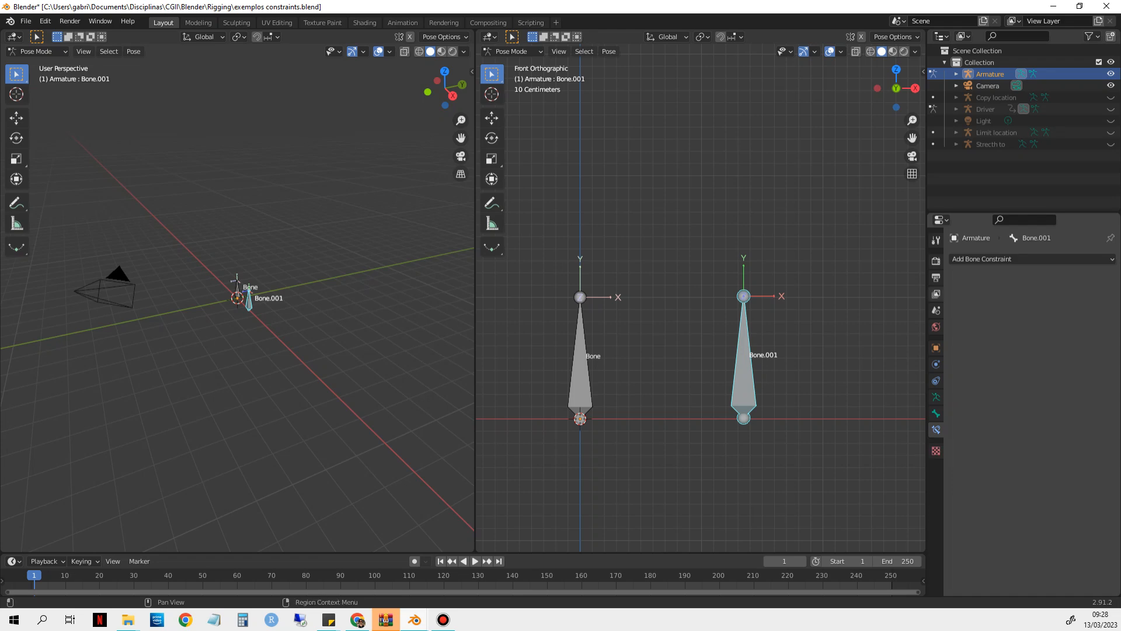
left_click(1000, 259)
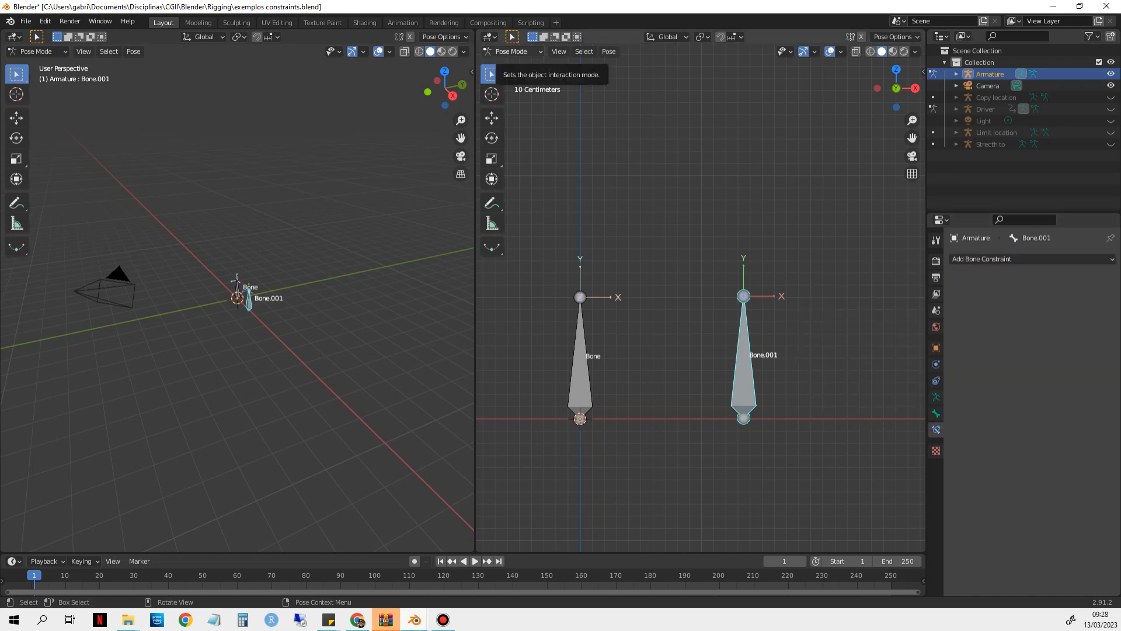
Return to Object Mode and delete the two-bone armature
left_click(511, 52)
left_click(514, 65)
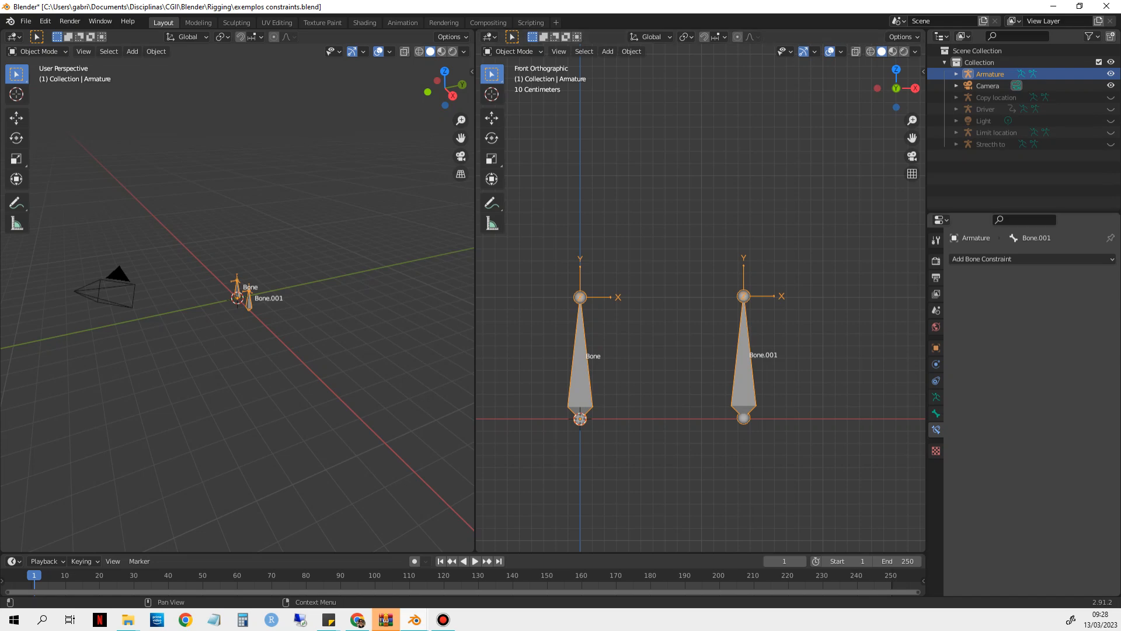
key("Delete")
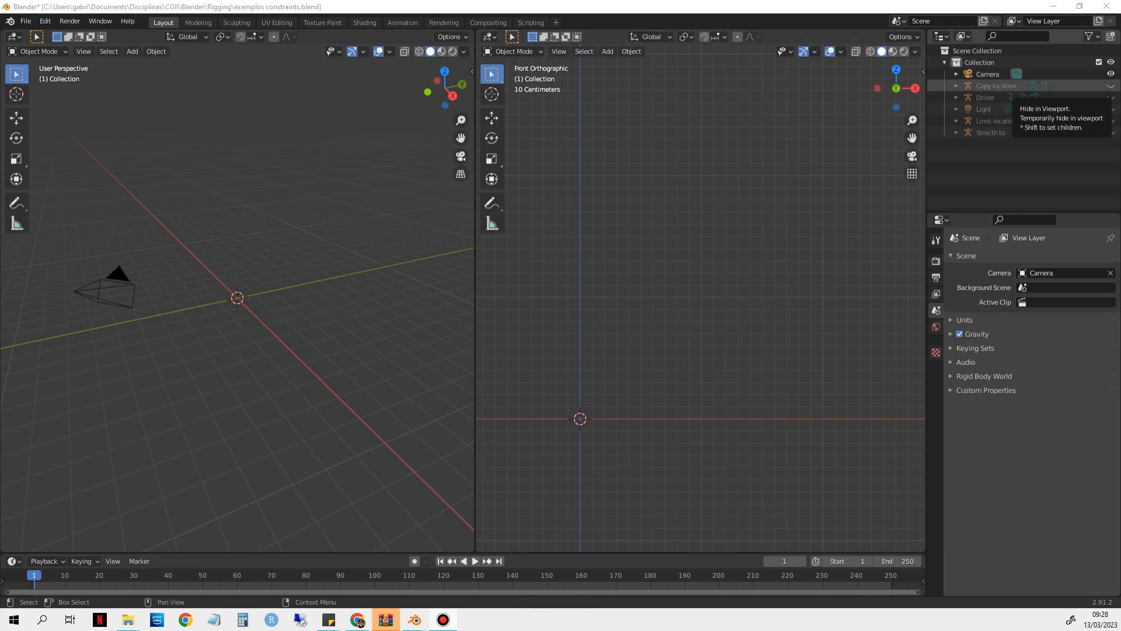
Unhide the Copy location armature and select its Copy location.01 bone in Pose Mode
left_click(1111, 85)
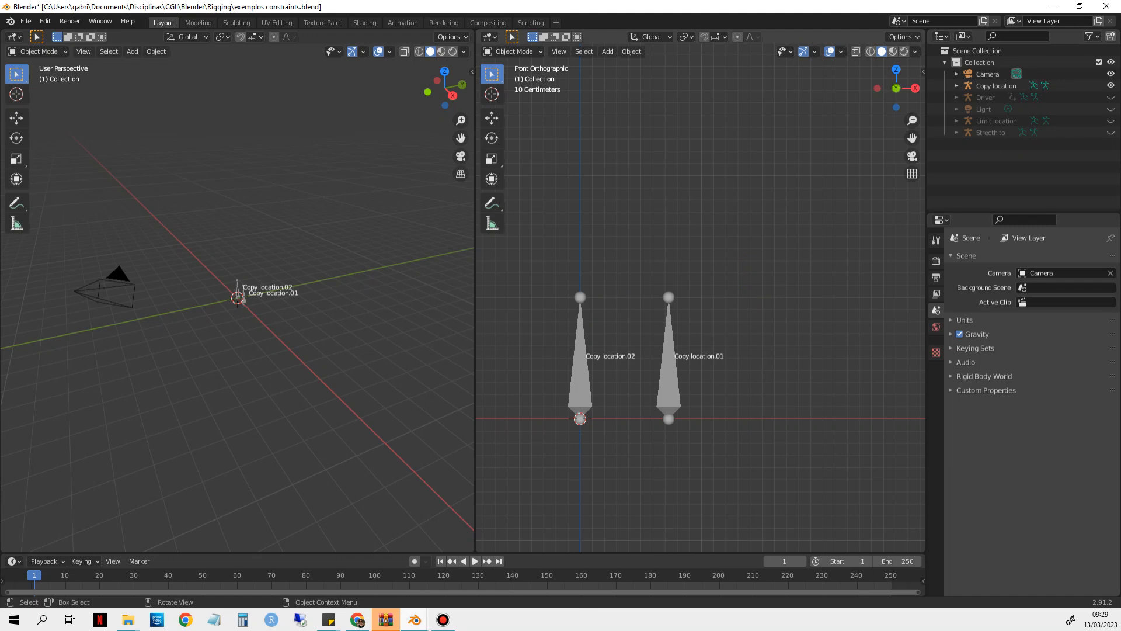
left_click(669, 374)
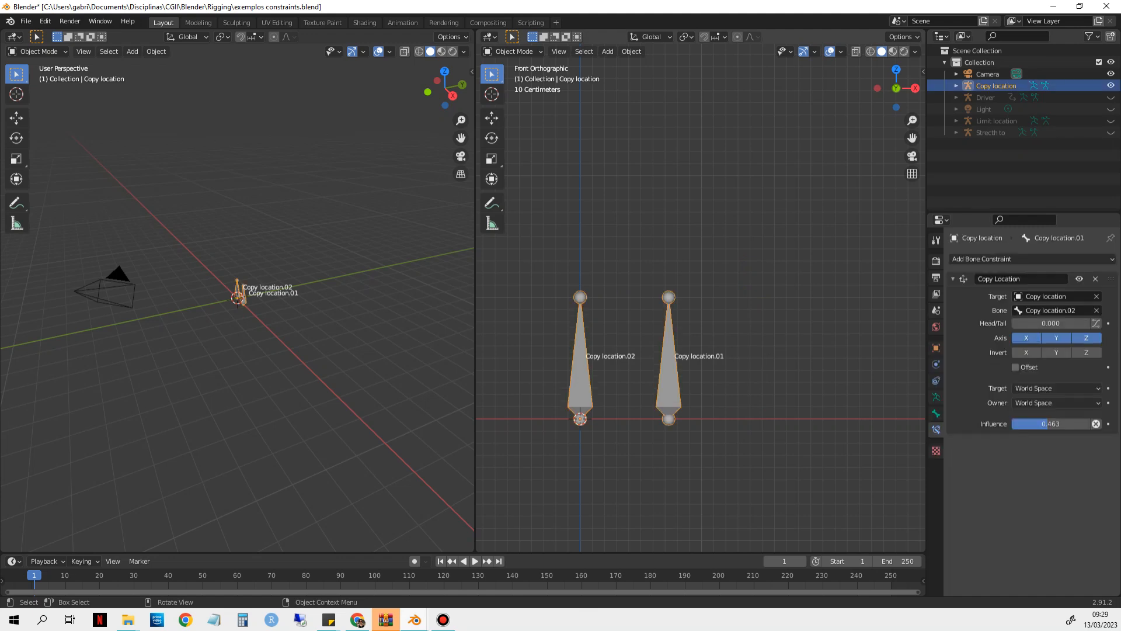
left_click(511, 51)
left_click(508, 90)
key("alt+a")
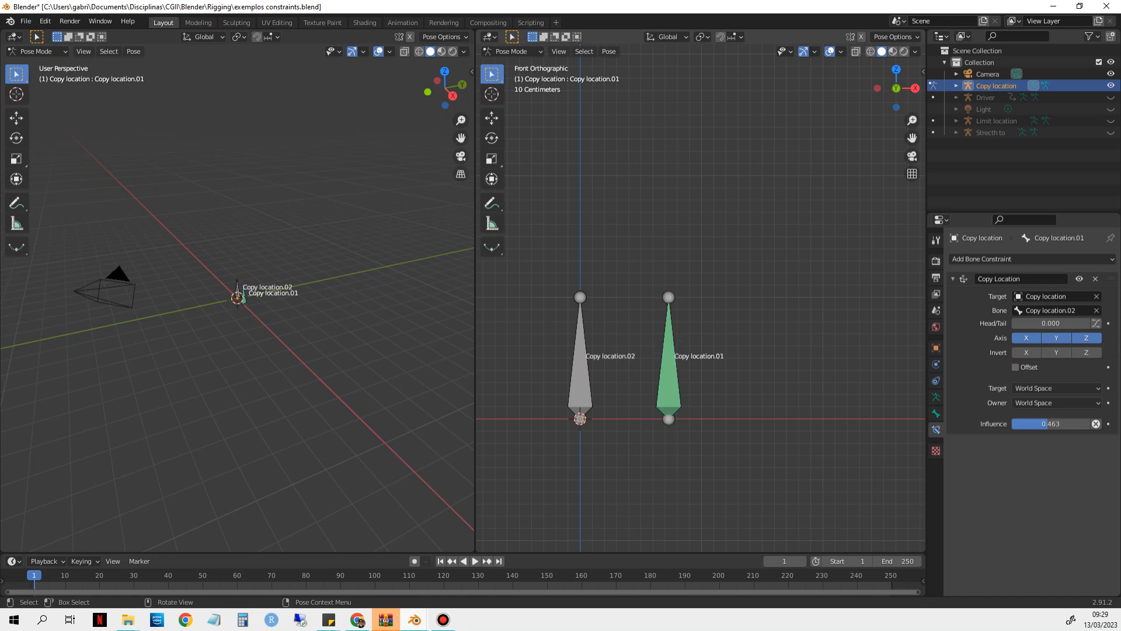
left_click(669, 373)
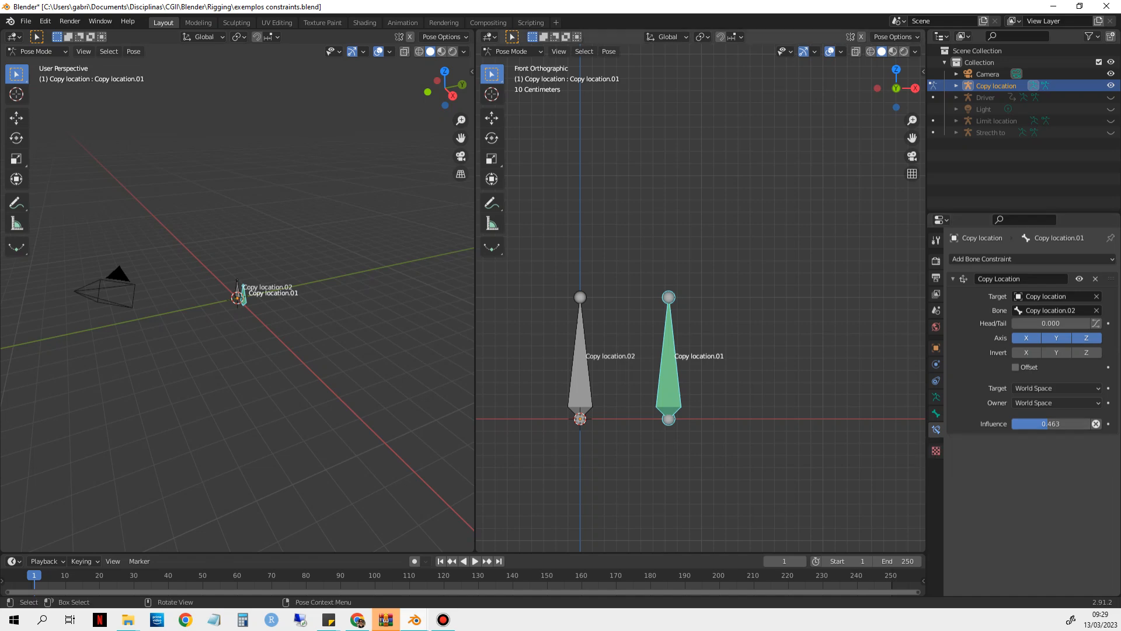
Try moving and rotating the Copy location.02 bone to test the Copy Location constraint, cancelling each transform
left_click(580, 374)
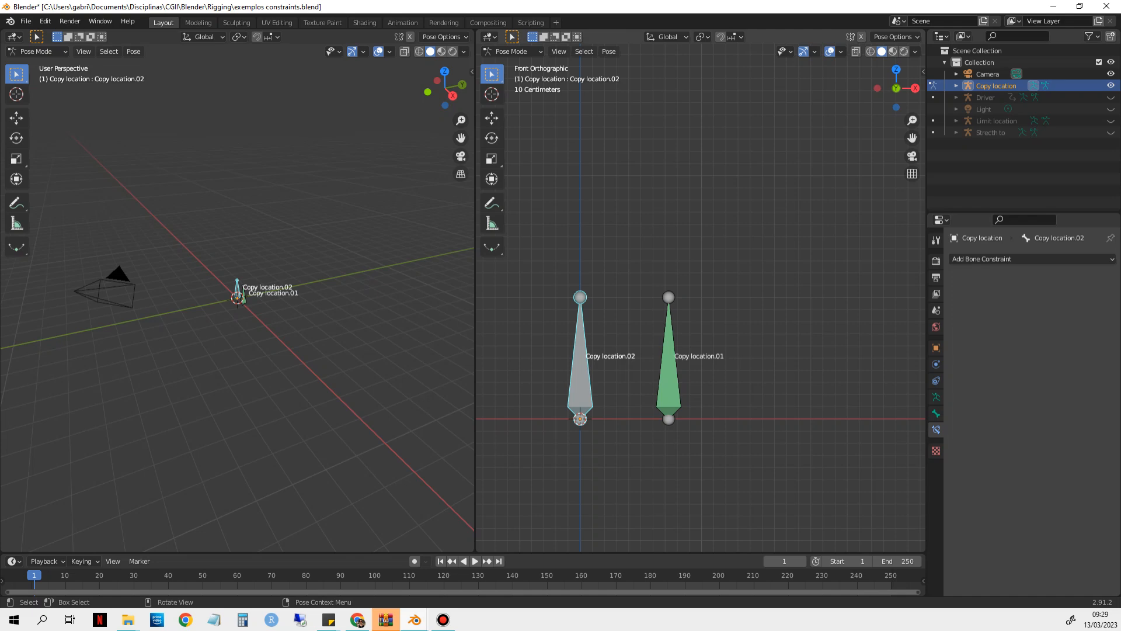
key("g")
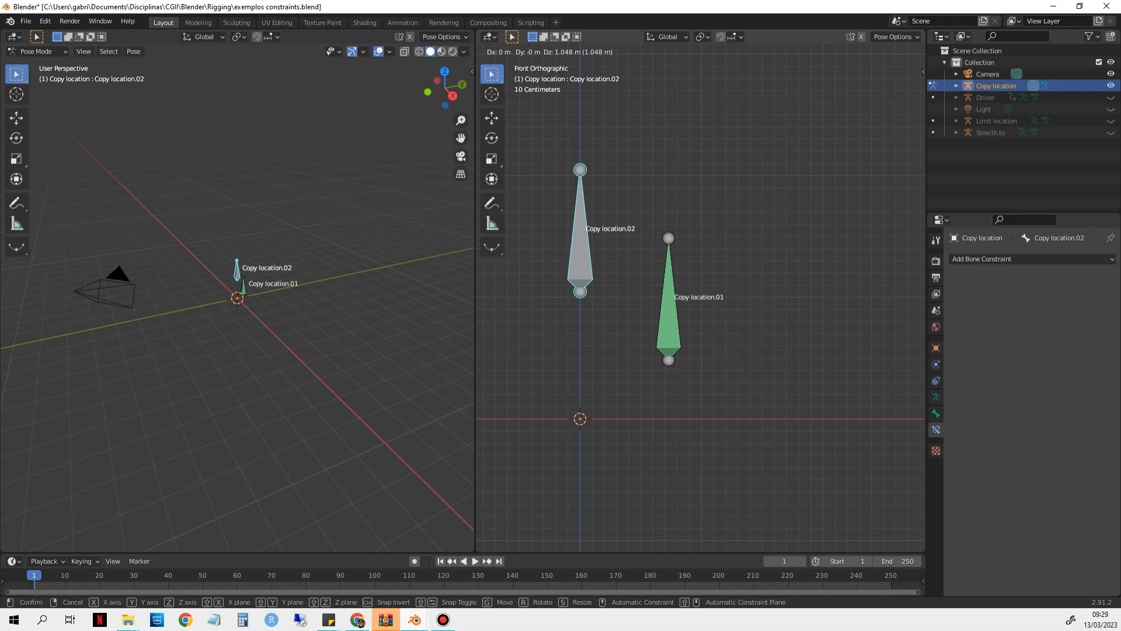
key("Escape")
key("g")
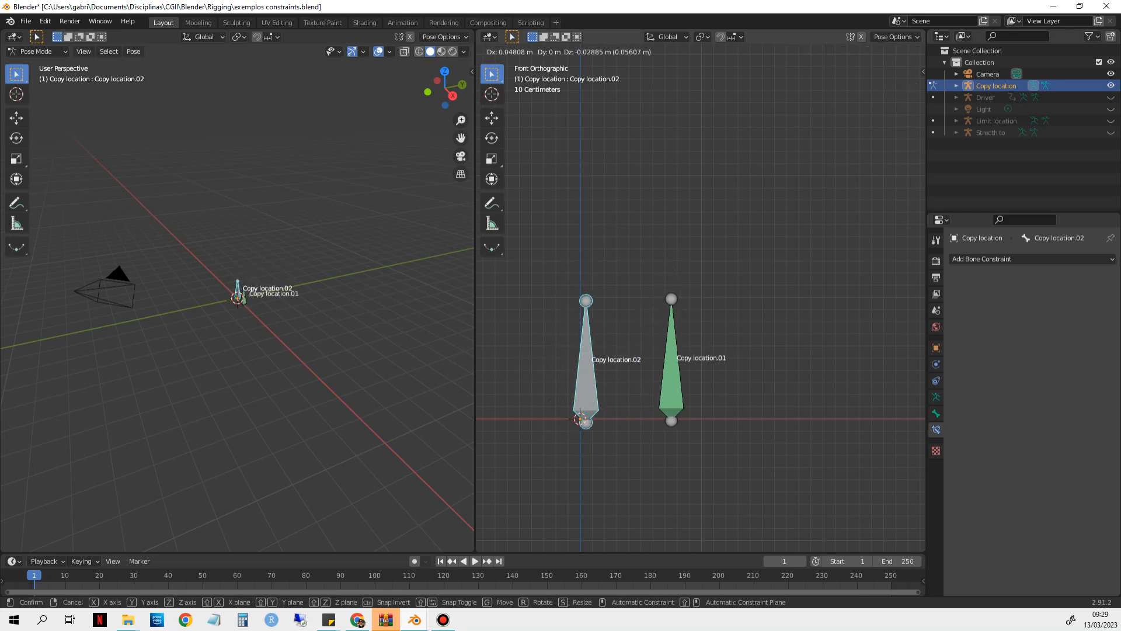
key("Escape")
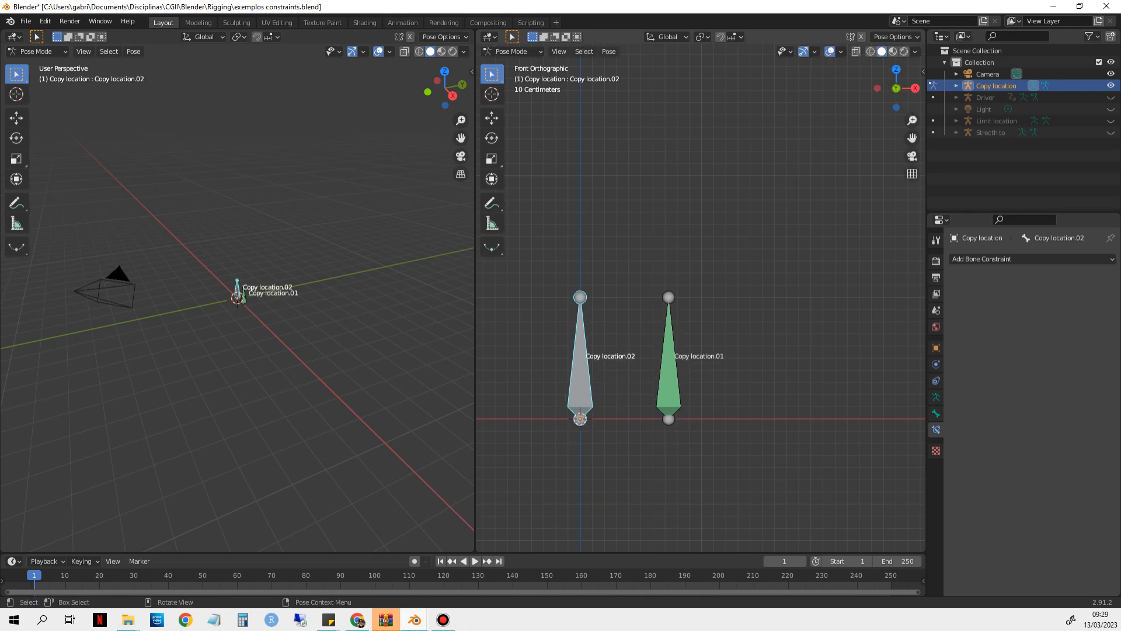
key("r")
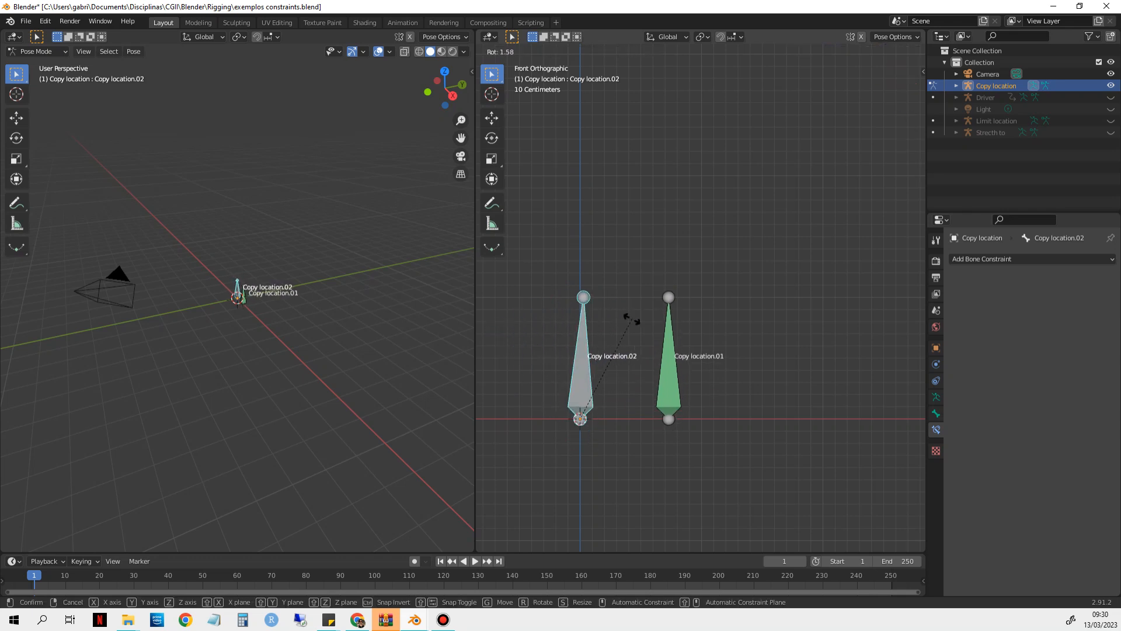
key("Escape")
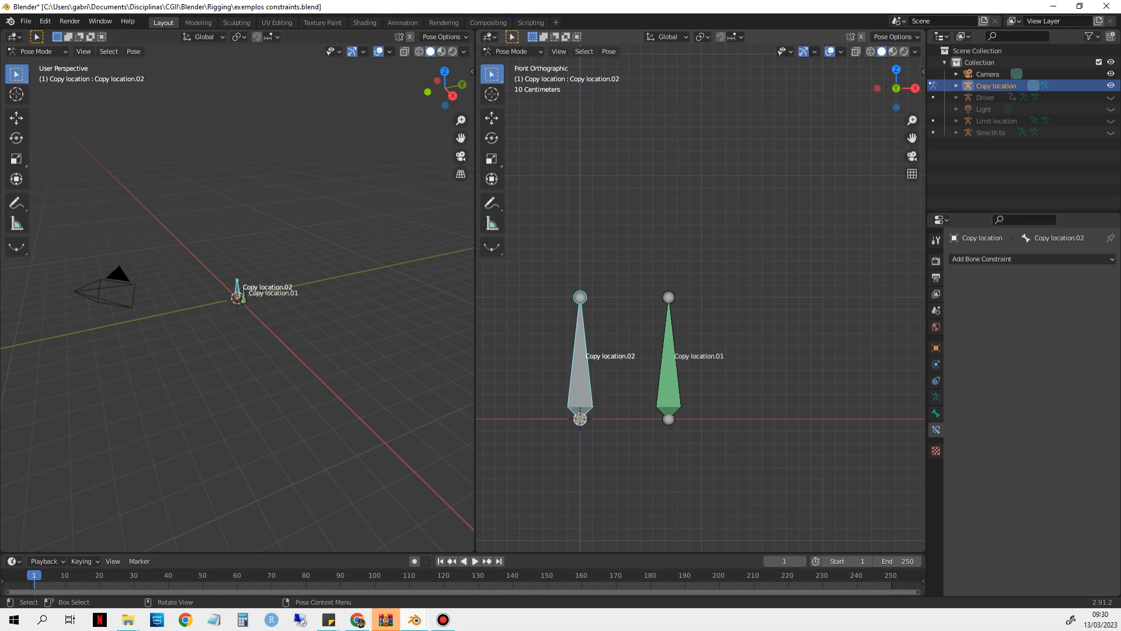
Set the influence of the Copy Location constraint on the Copy location.01 bone to 1.000
left_click(668, 368)
left_click(1032, 259)
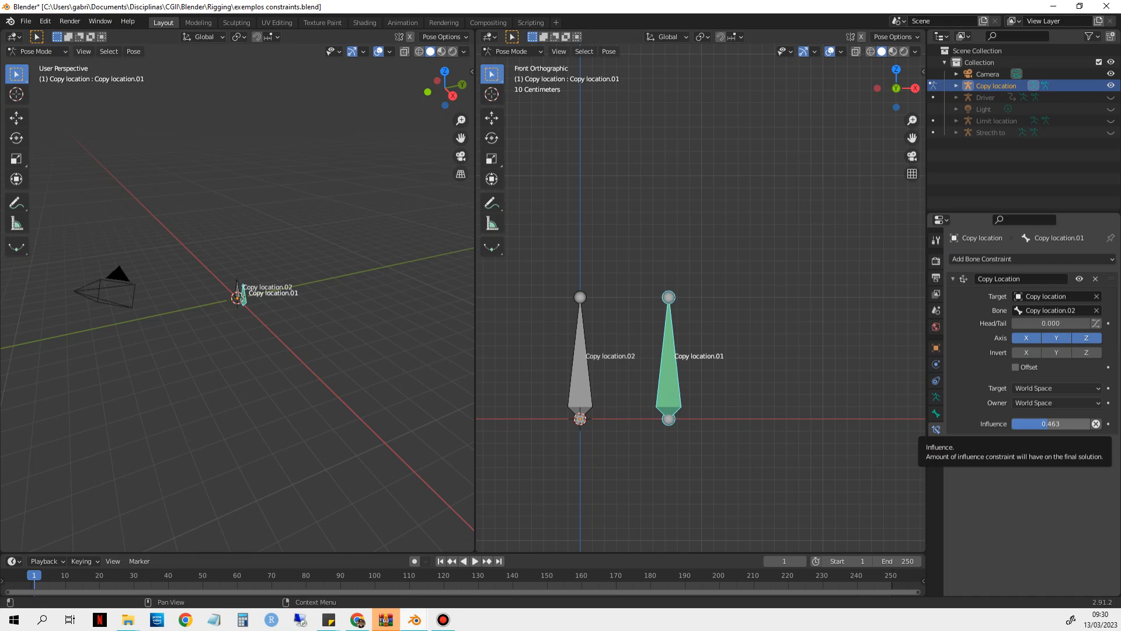
left_click_drag(1051, 423, 1092, 424)
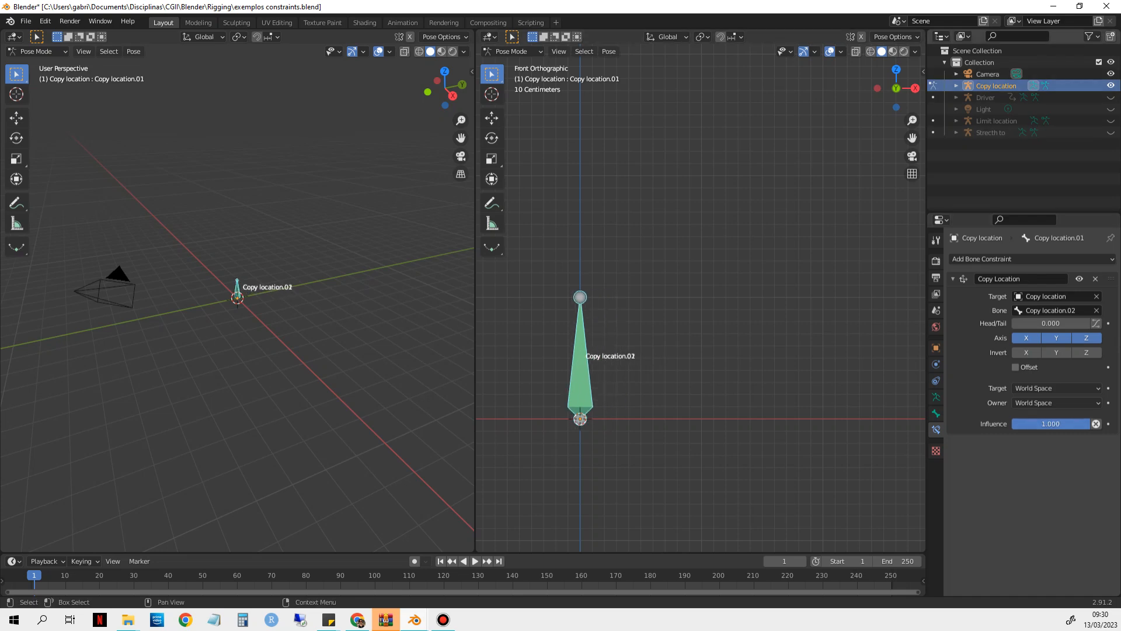
Hide the Copy location armature and unhide the Driver armature
left_click(1110, 85)
left_click(511, 51)
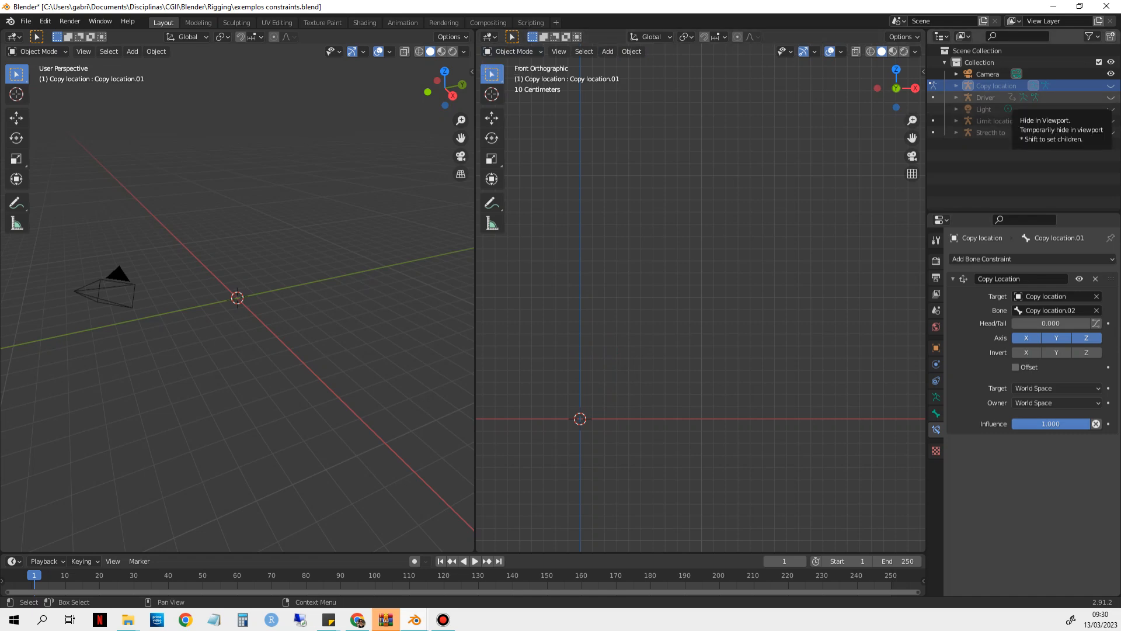
left_click(1111, 97)
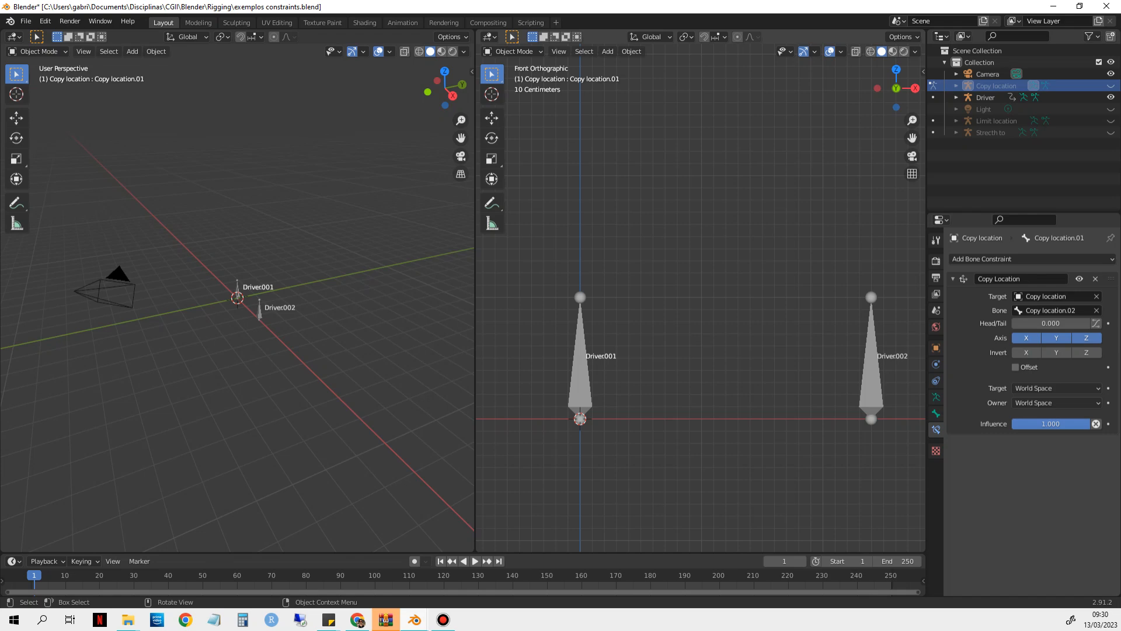
Select the Driver armature and switch it to Pose Mode
left_click(513, 51)
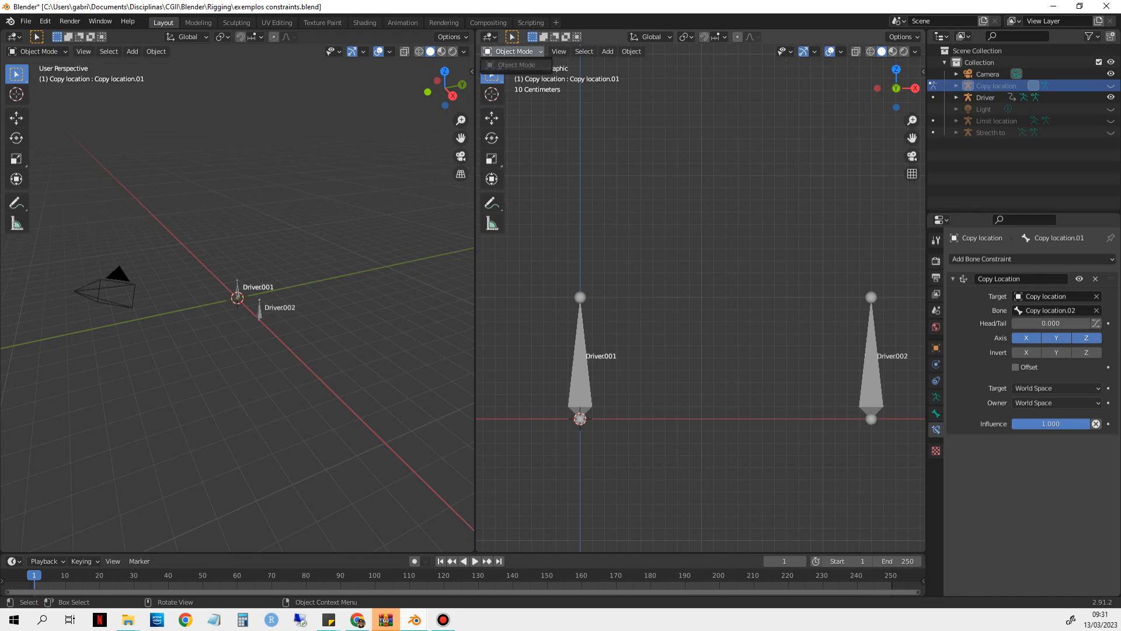
left_click(580, 362)
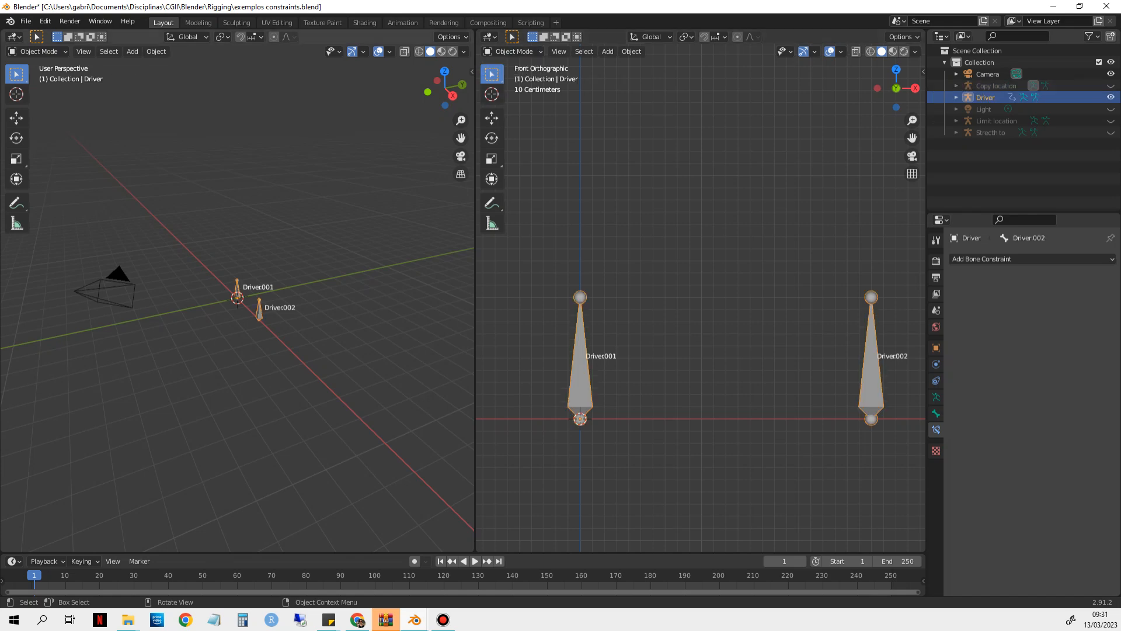
left_click(513, 52)
left_click(513, 91)
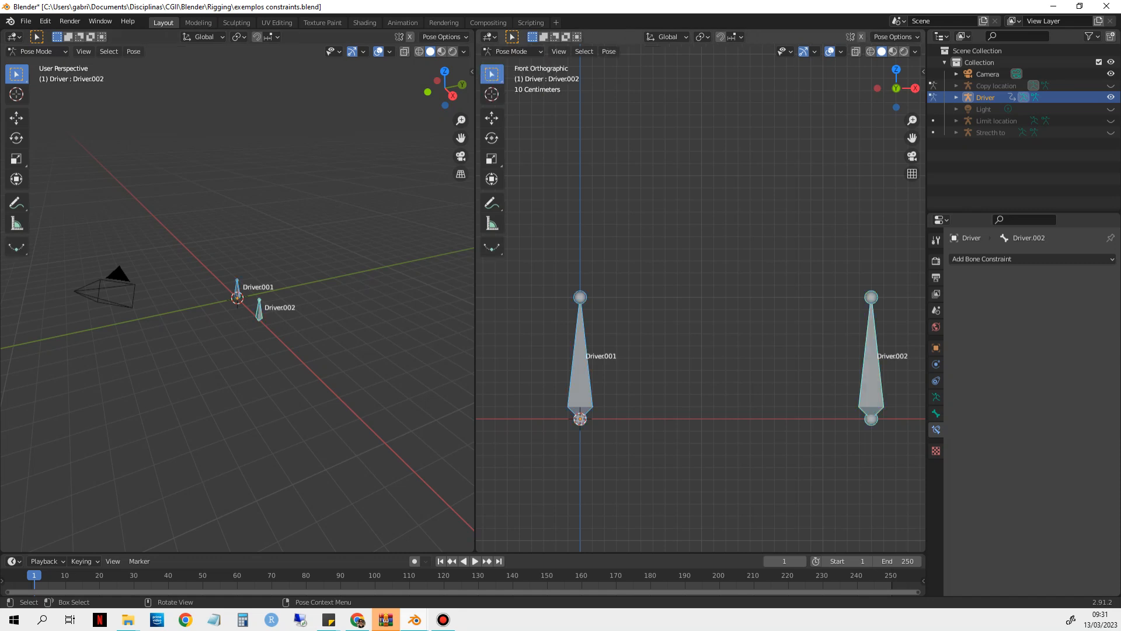
Try moving the Driver.001 bone freely and along the global Z axis to test the driver, cancelling each move
key("alt+a")
left_click(580, 368)
key("g")
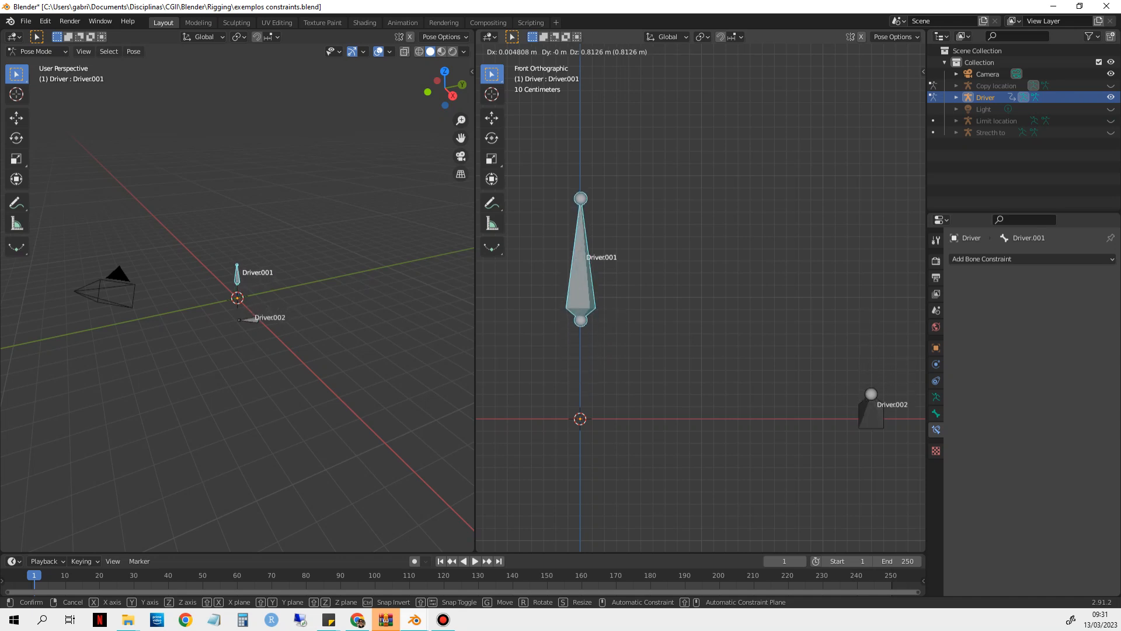
key("Escape")
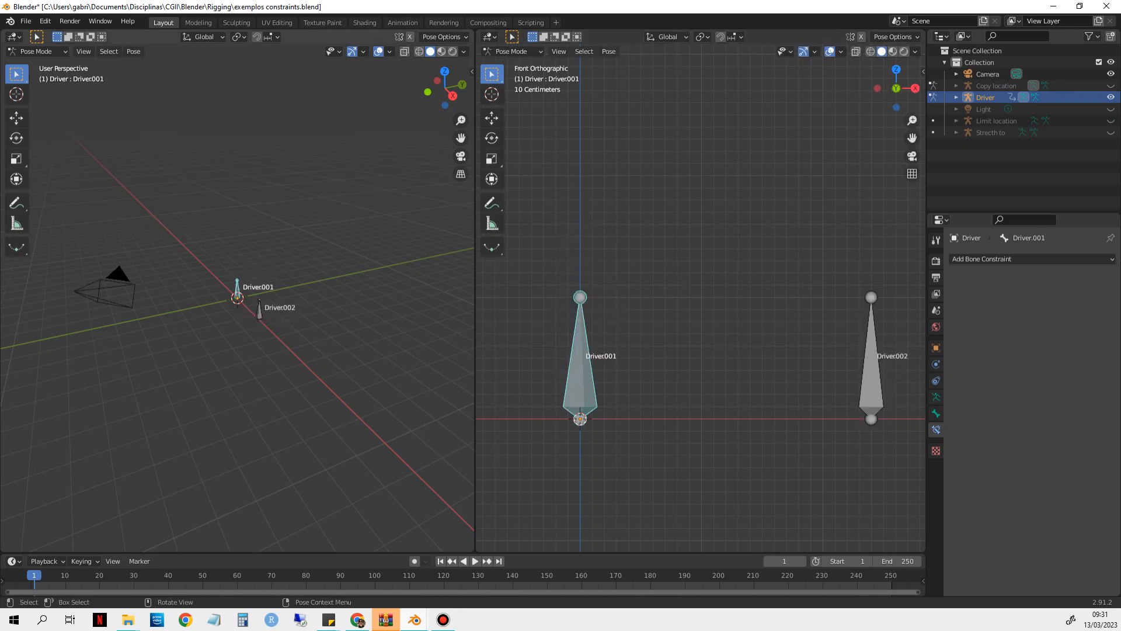
key("g")
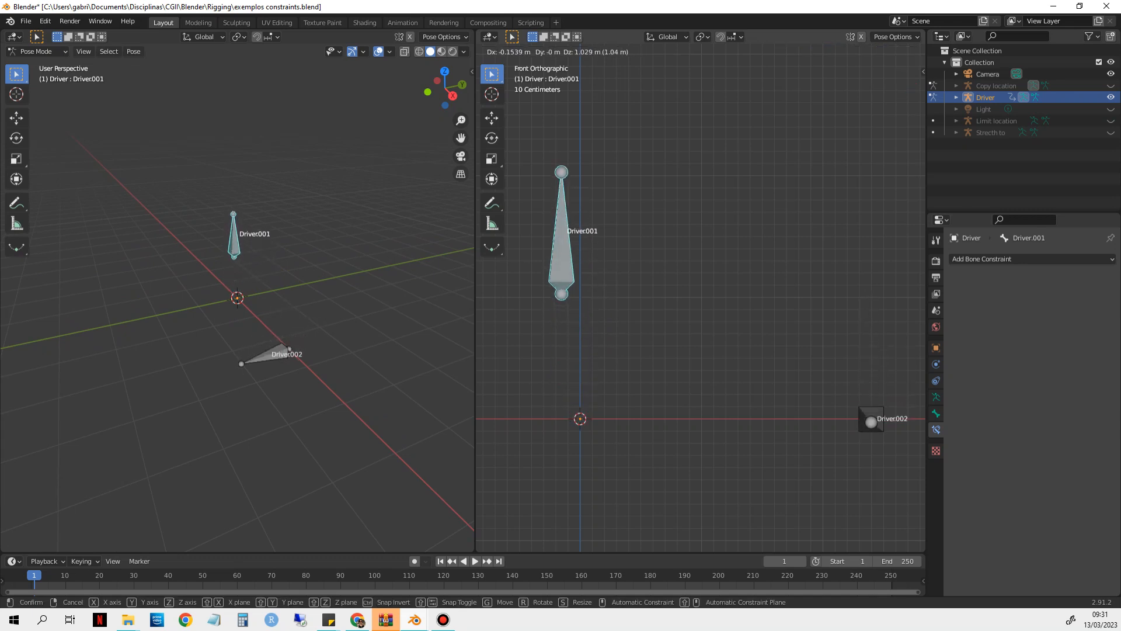
key("z")
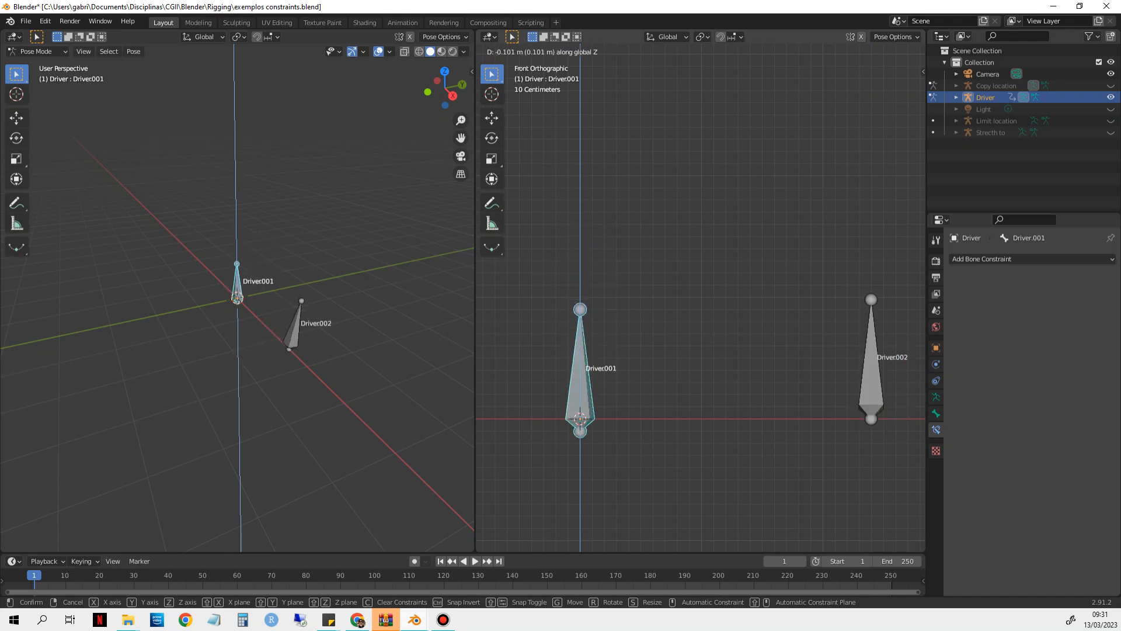
key("Escape")
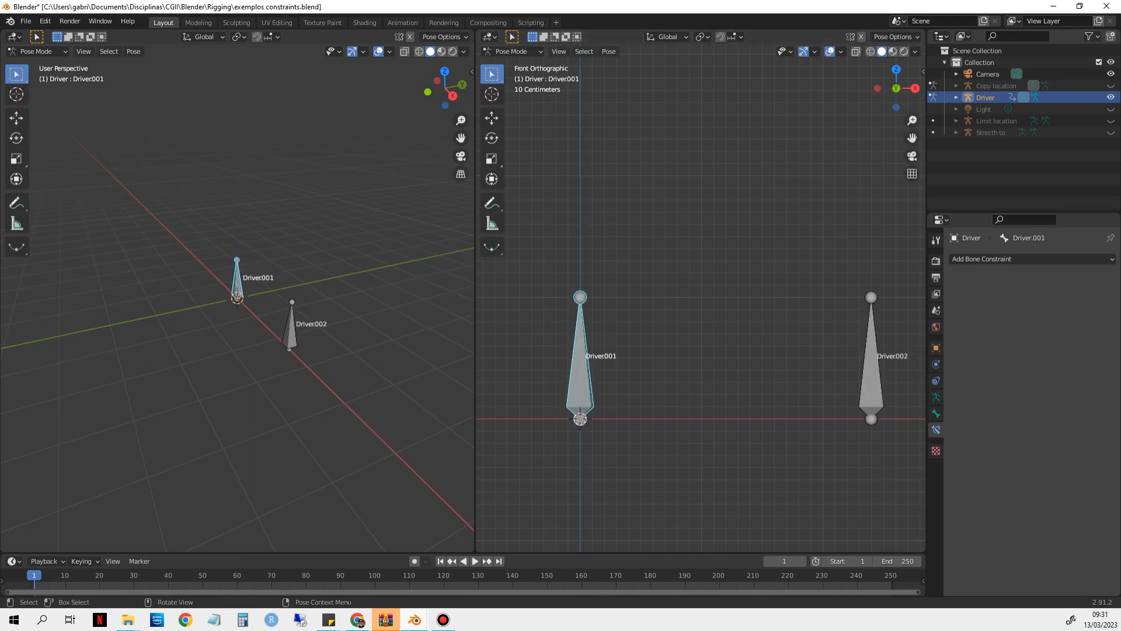
Show the transform values in the front view, then return to Object Mode and hide the Driver armature
key("n")
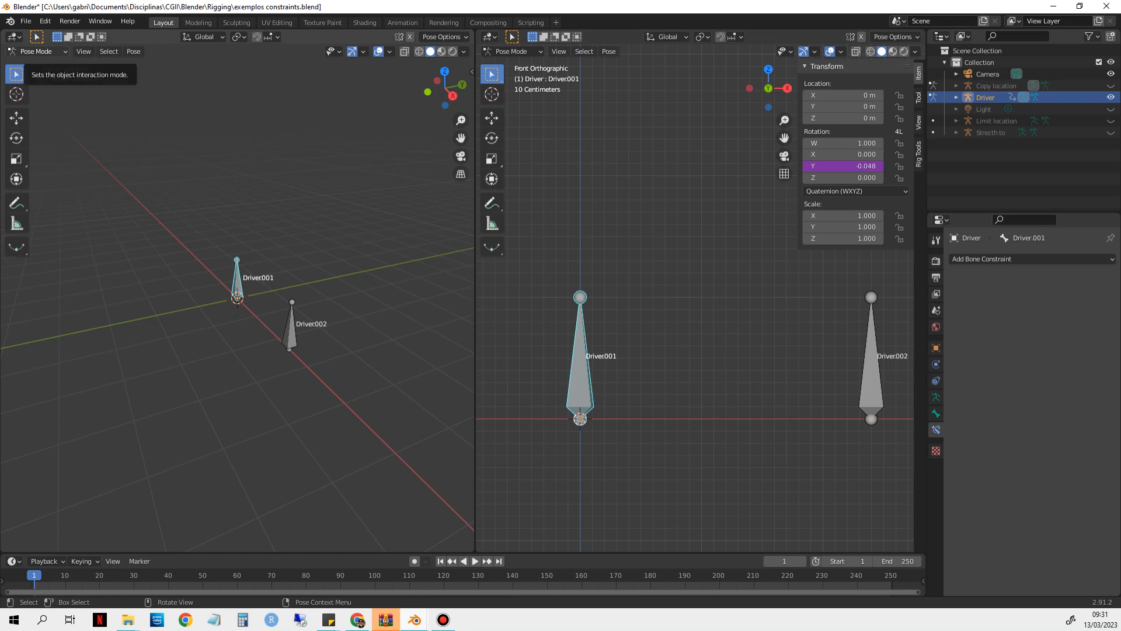
left_click(683, 193)
left_click(514, 51)
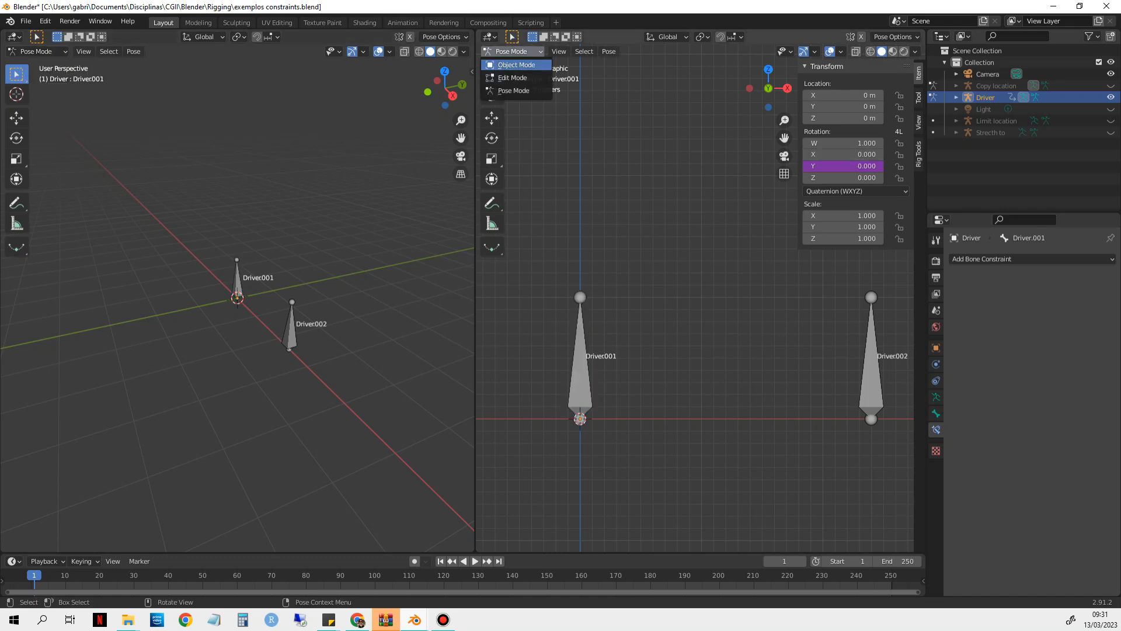
left_click(516, 65)
left_click(1111, 97)
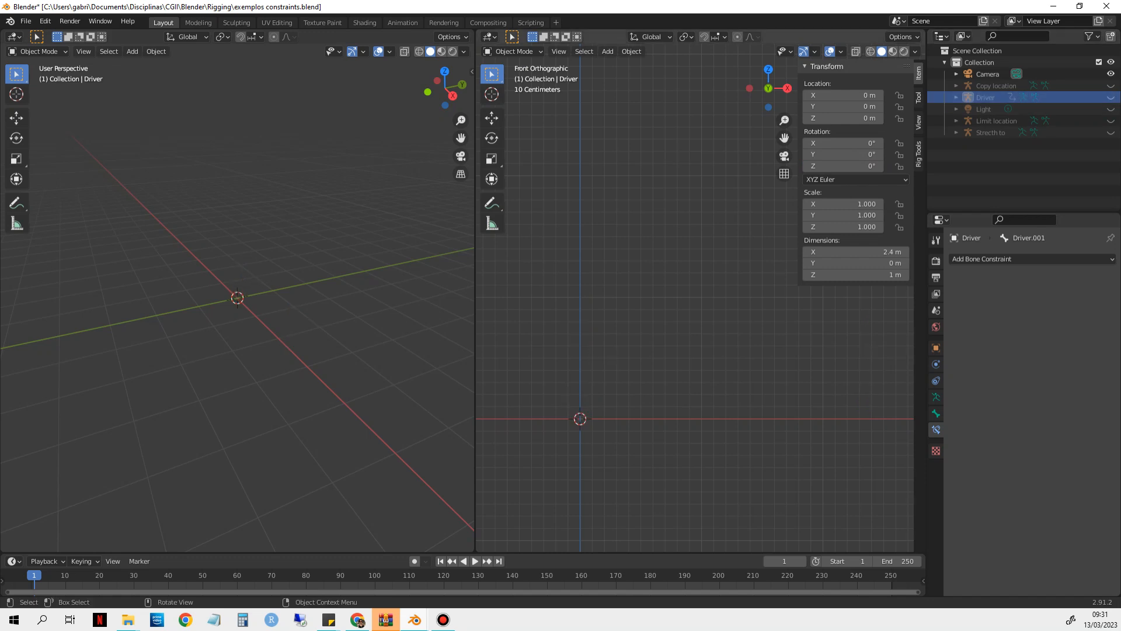
Add a new armature at the origin and enable the display of its bone names and axes
key("shift+a")
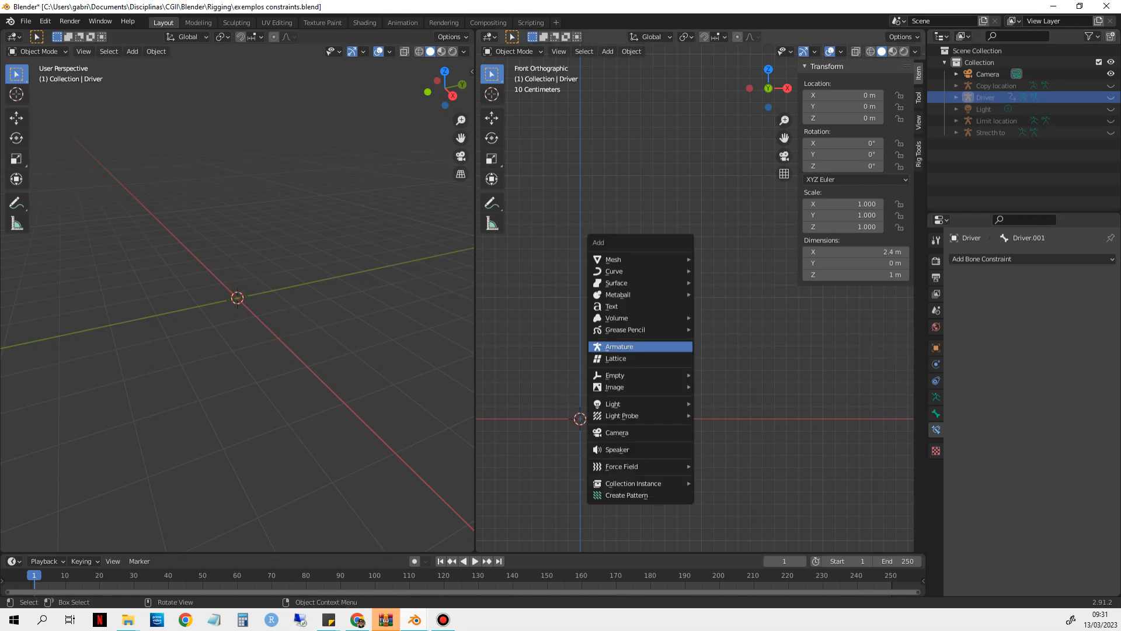
key("Return")
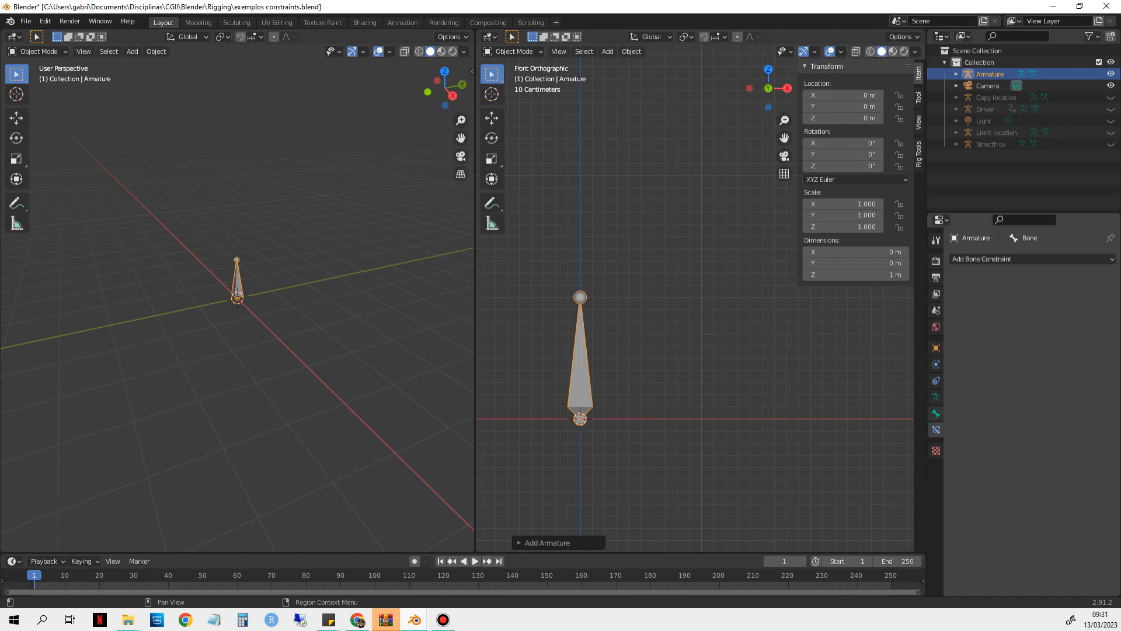
left_click(936, 396)
left_click(1015, 453)
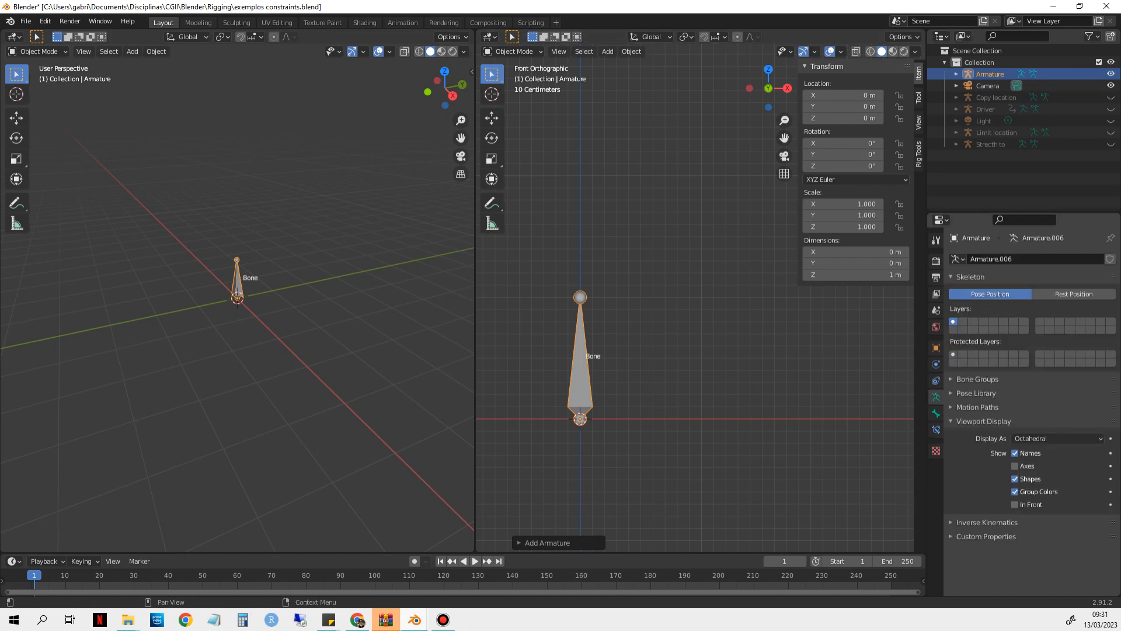
left_click(1015, 465)
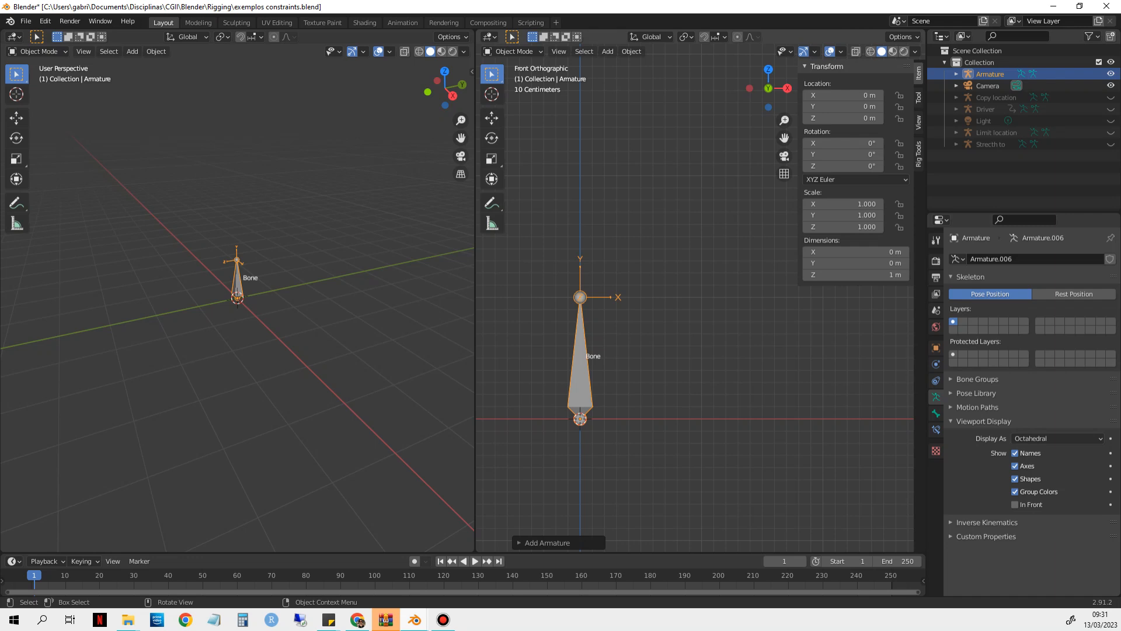
In Edit Mode, duplicate the bone and place the copy about 1.65 m away along the X axis
key("Tab")
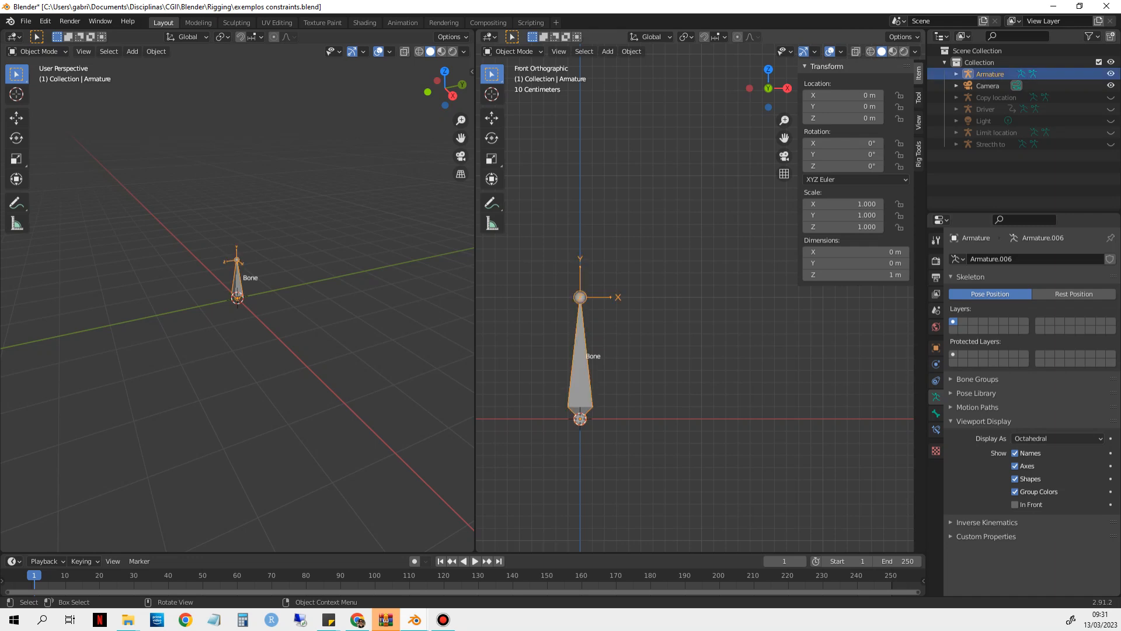
left_click(580, 372)
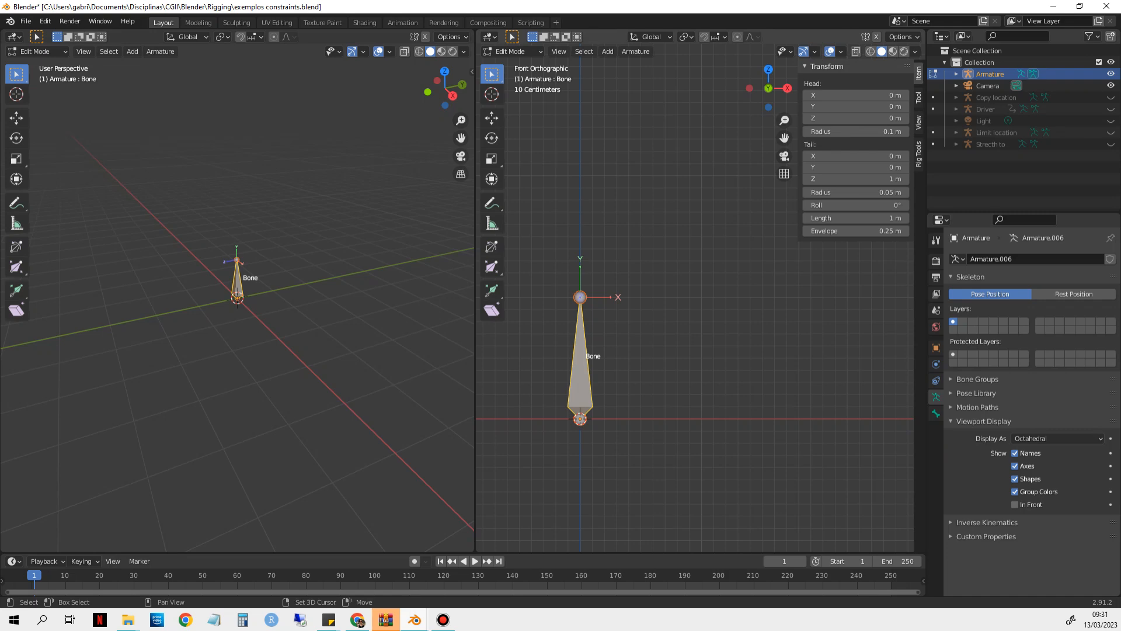
key("shift+d")
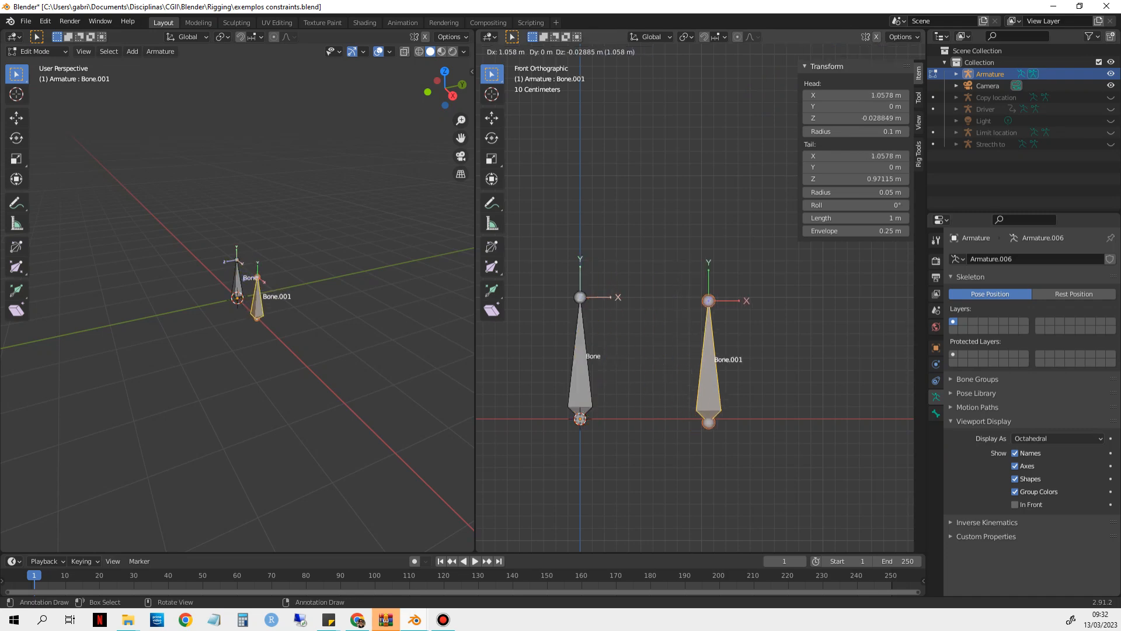
key("x")
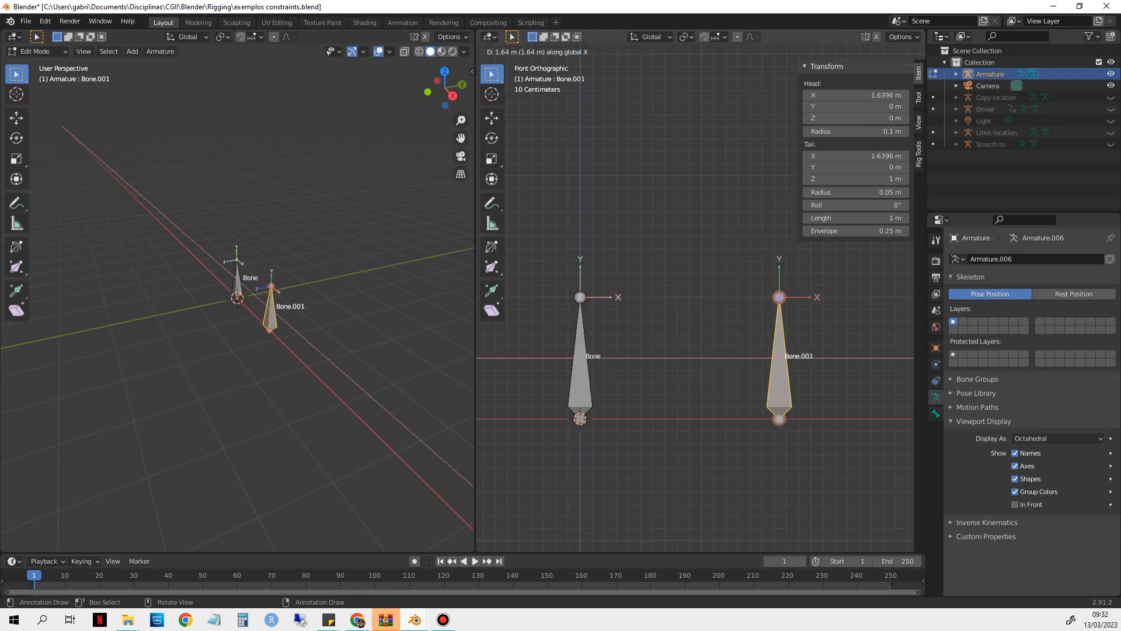
left_click(781, 375)
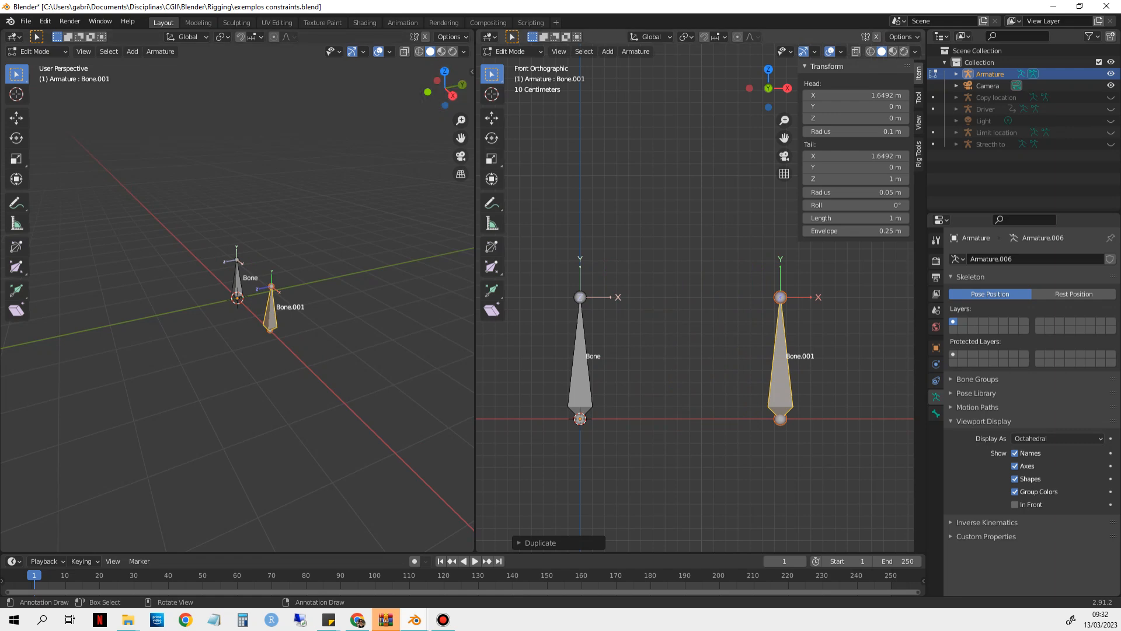
Switch the new armature to Pose Mode and set Bone.001's rotation mode to XYZ Euler
left_click(650, 36)
left_click(511, 52)
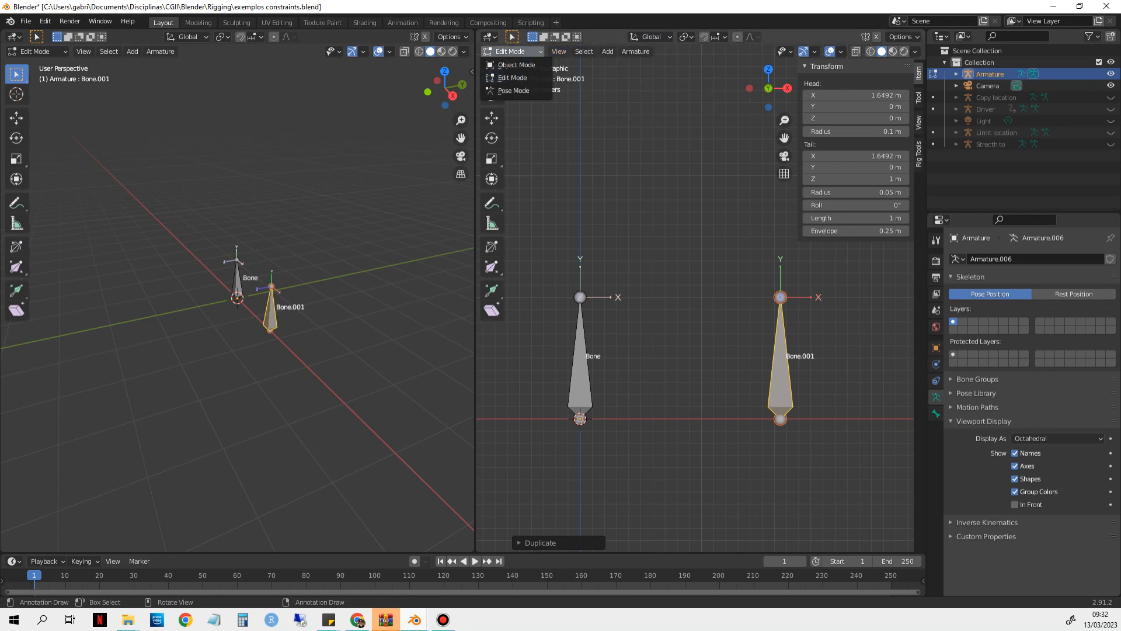
left_click(511, 90)
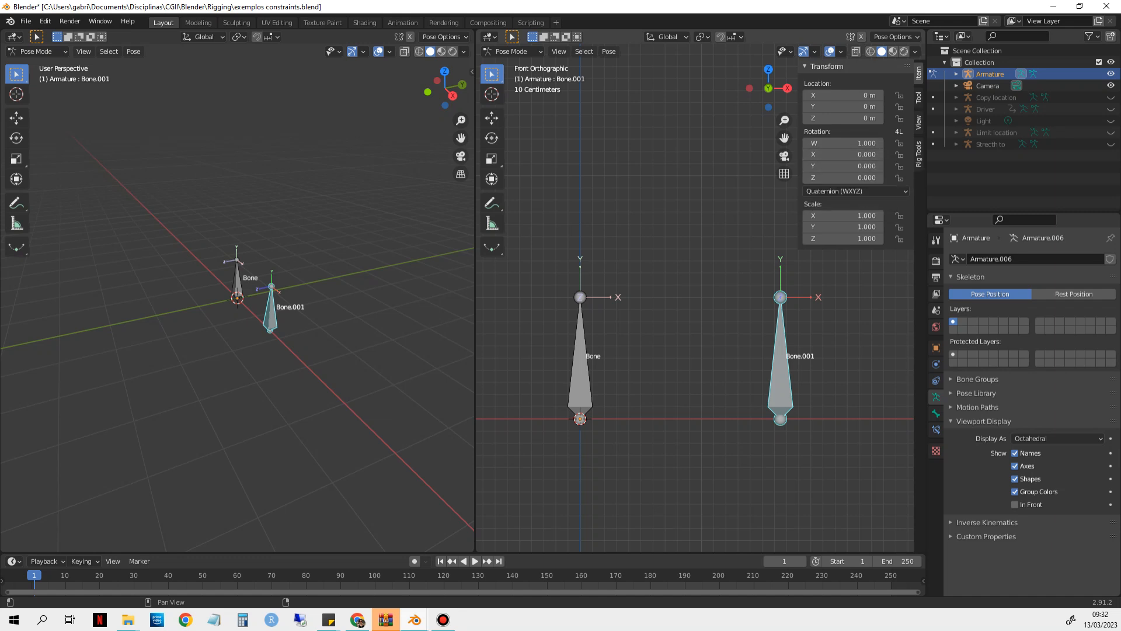
left_click(856, 191)
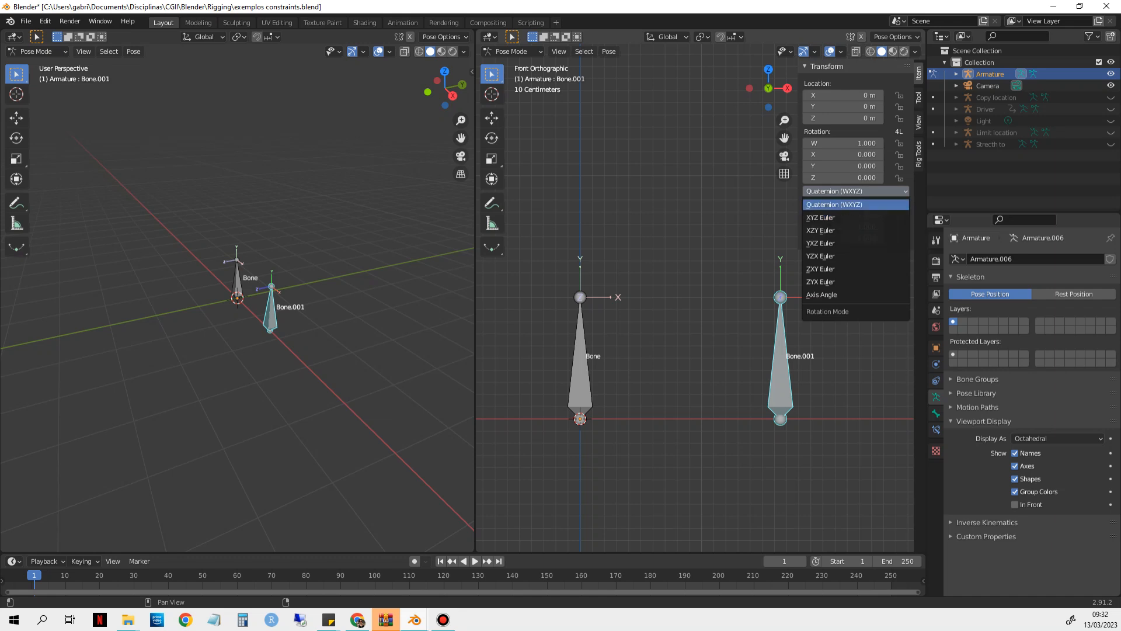
left_click(843, 204)
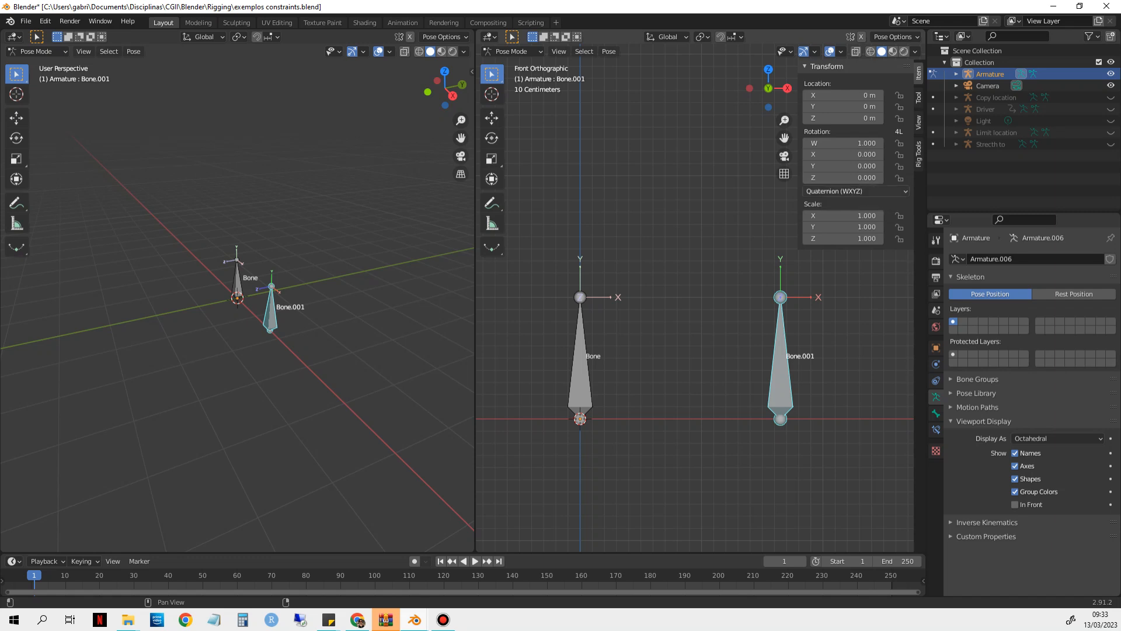
left_click(841, 191)
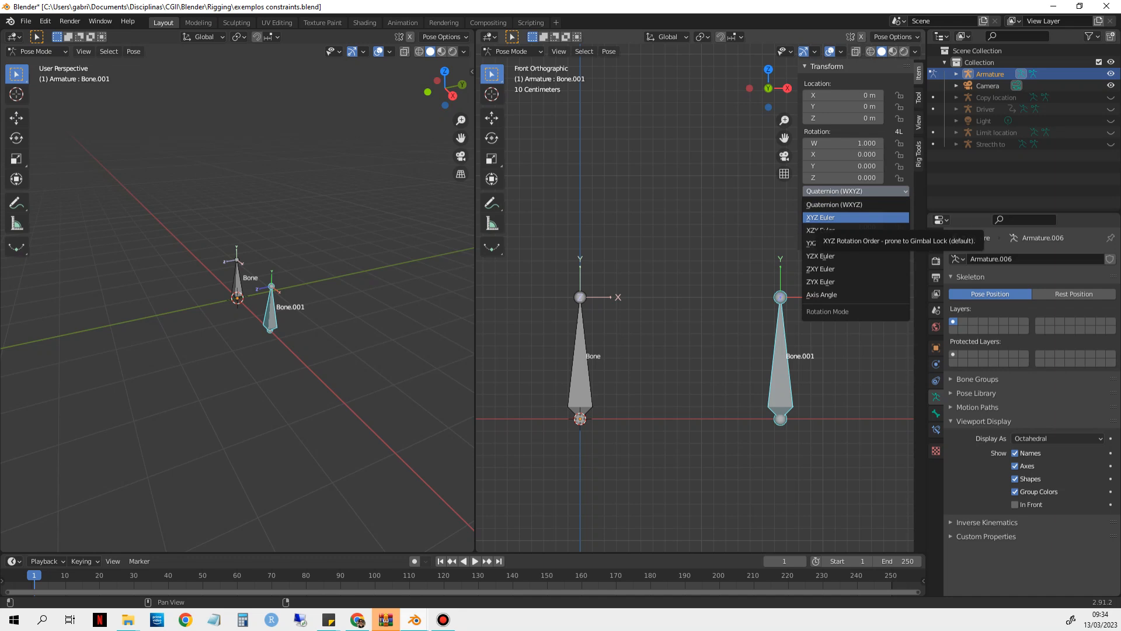
left_click(824, 218)
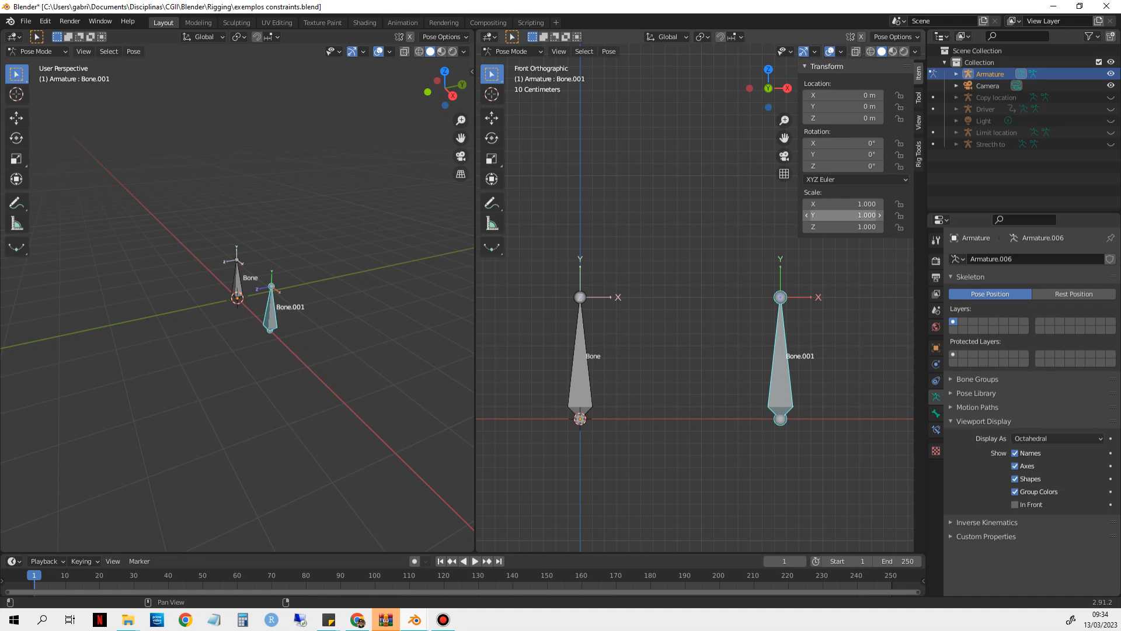
Try varying Bone.001's X, Y and Z rotation values, resetting X and Y to 0°
left_click_drag(844, 143, 830, 143)
left_click(843, 143)
type("0")
key("Return")
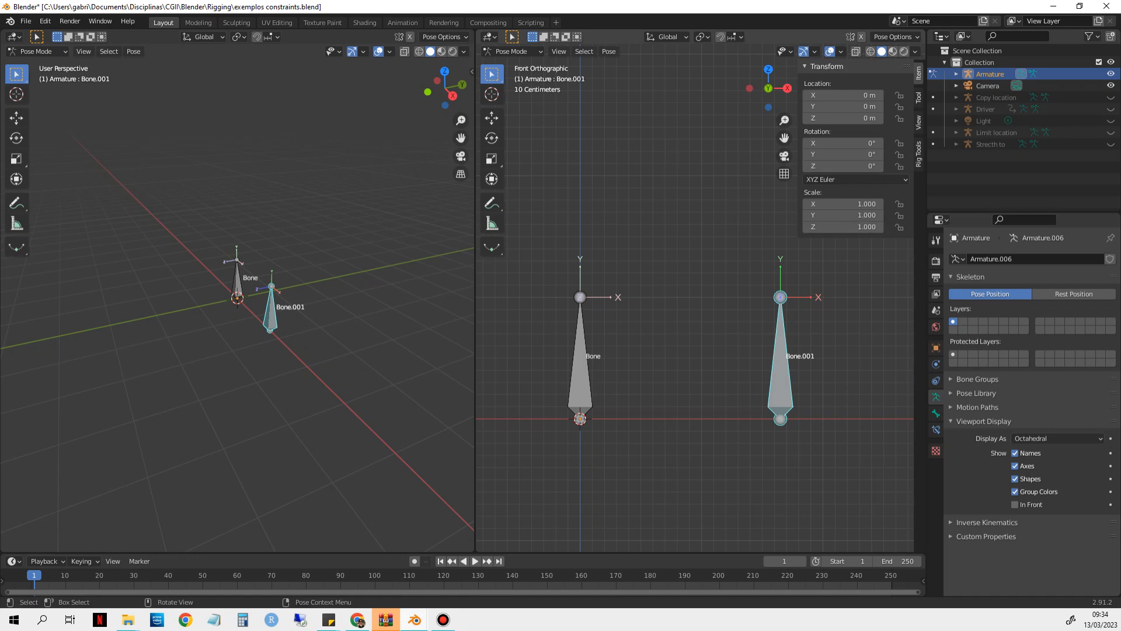
left_click_drag(844, 155, 835, 154)
left_click(844, 154)
type("0")
key("Return")
mouse_move(844, 166)
left_mouse_down()
mouse_move(823, 166)
mouse_move(858, 166)
mouse_move(826, 166)
mouse_move(859, 166)
mouse_move(836, 166)
left_mouse_up()
Add a driver to Bone.001's Z Euler rotation and set the driver type to Averaged Value
right_click(841, 165)
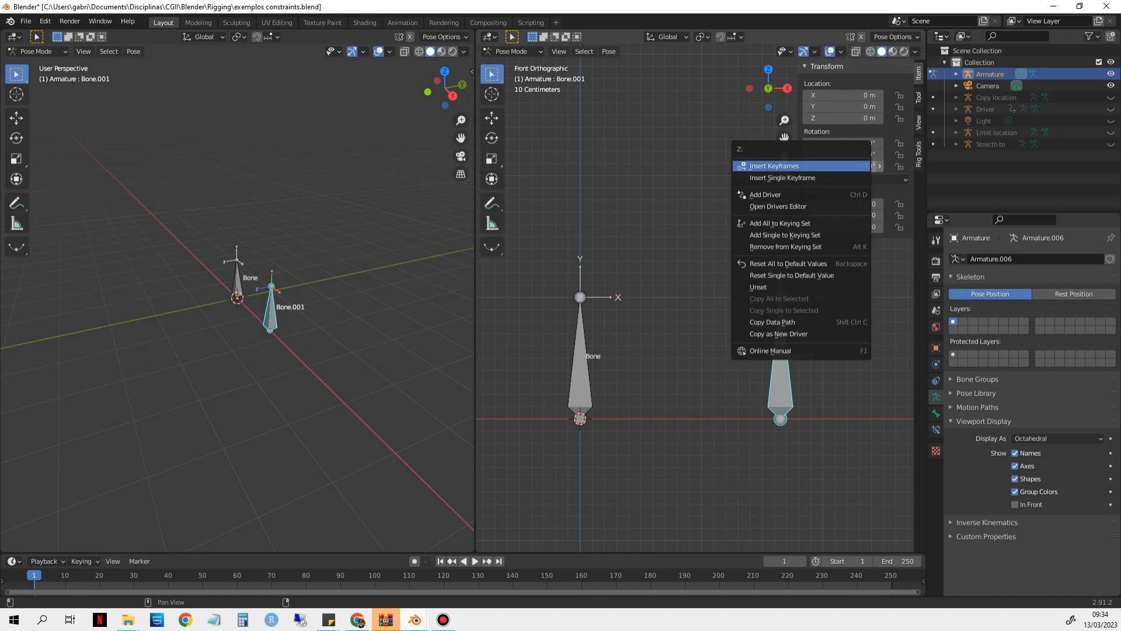
key("Escape")
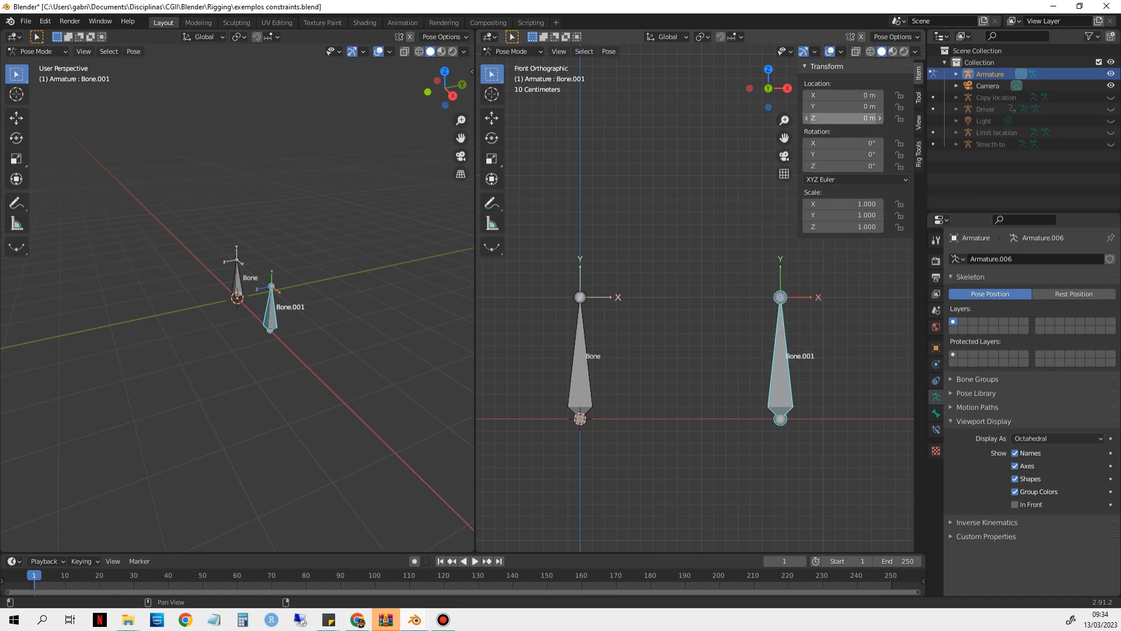
key("n")
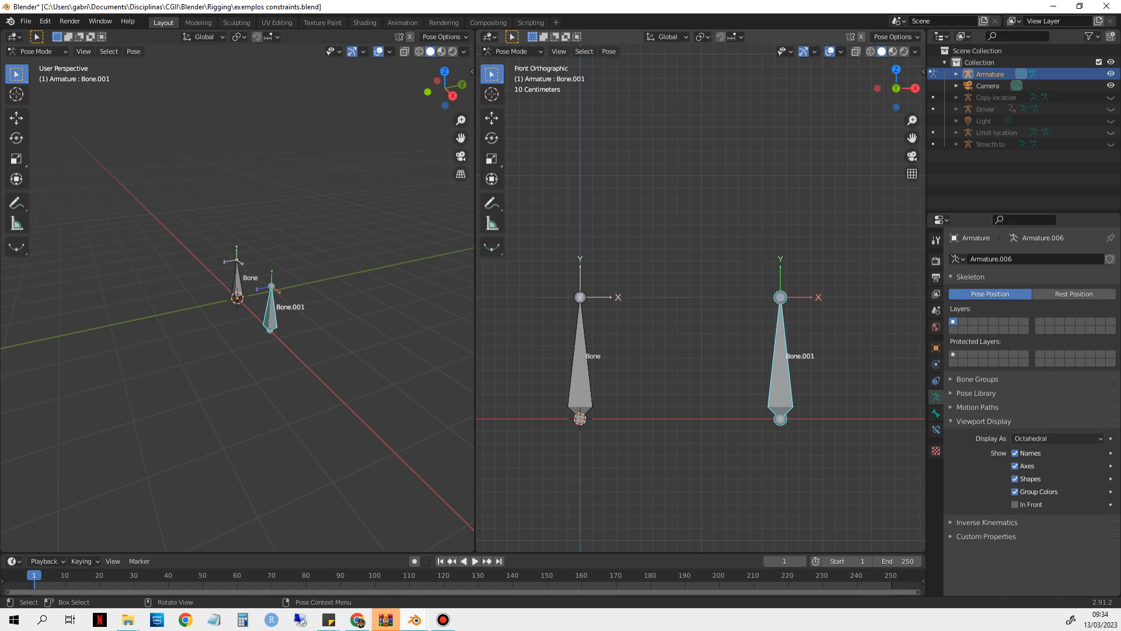
key("n")
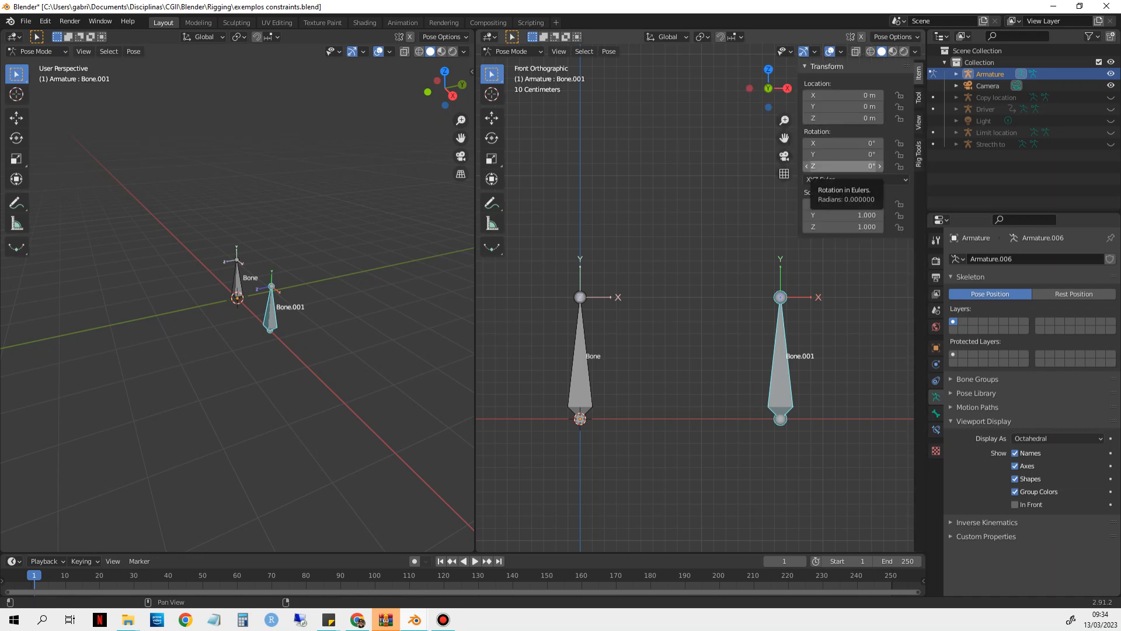
right_click(841, 166)
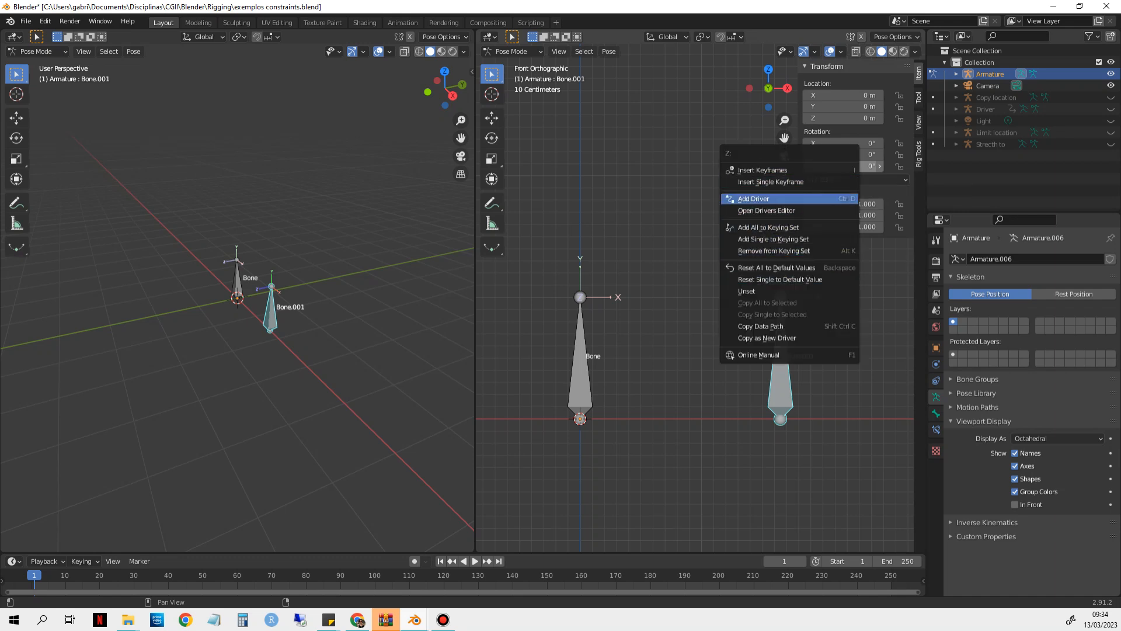
left_click(771, 199)
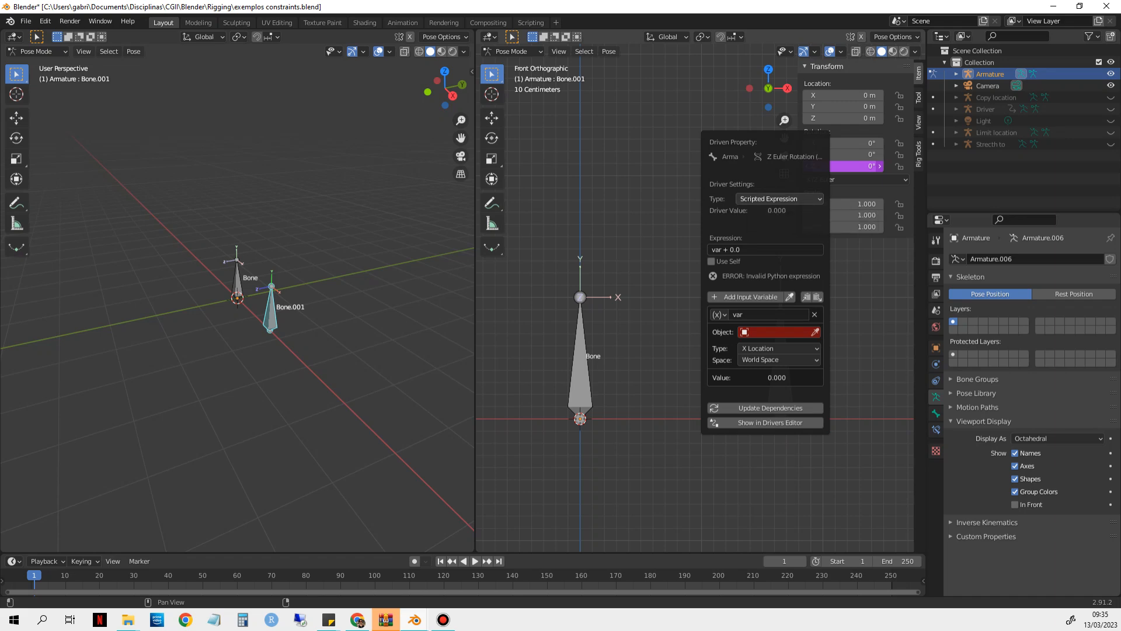
left_click(779, 198)
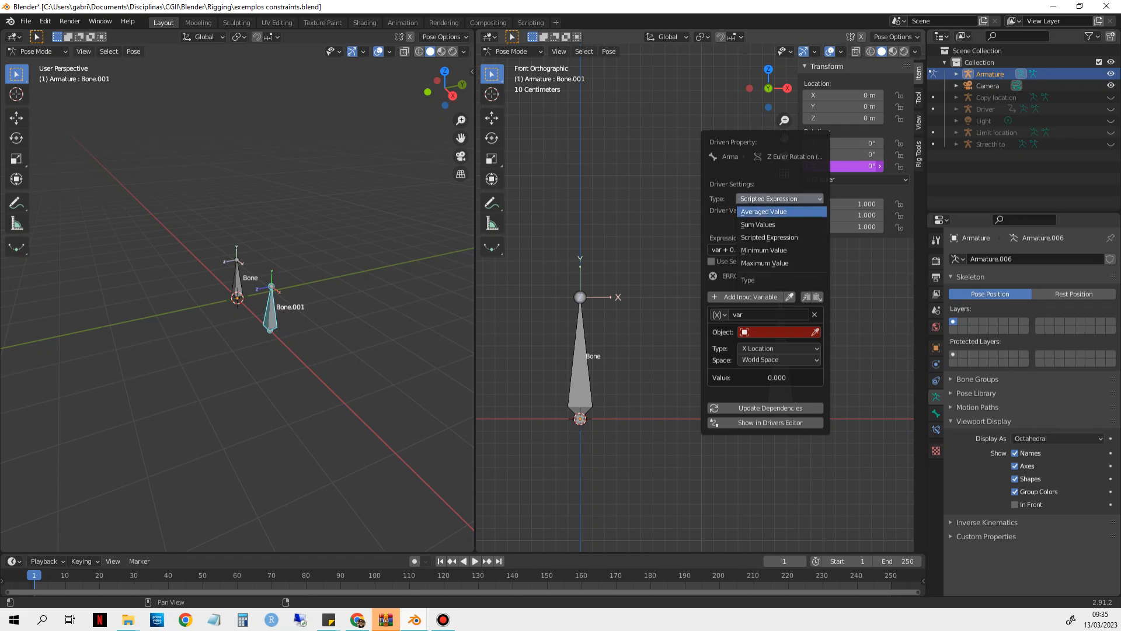
left_click(777, 212)
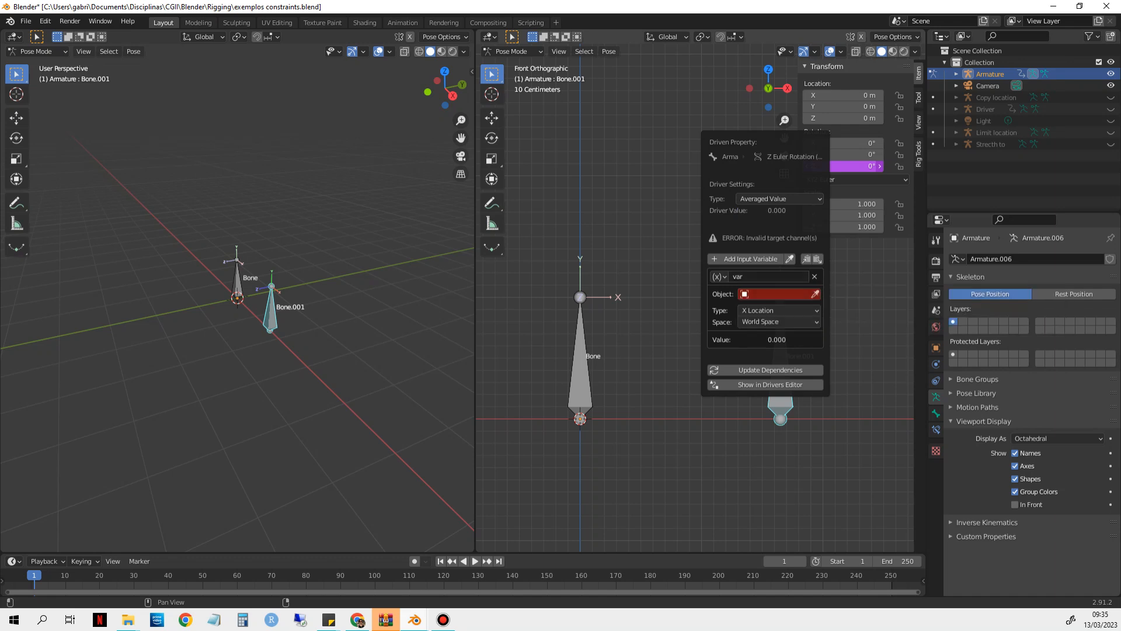
Set the driver variable's target to the Armature's Bone and its type to Z Location
left_click(777, 294)
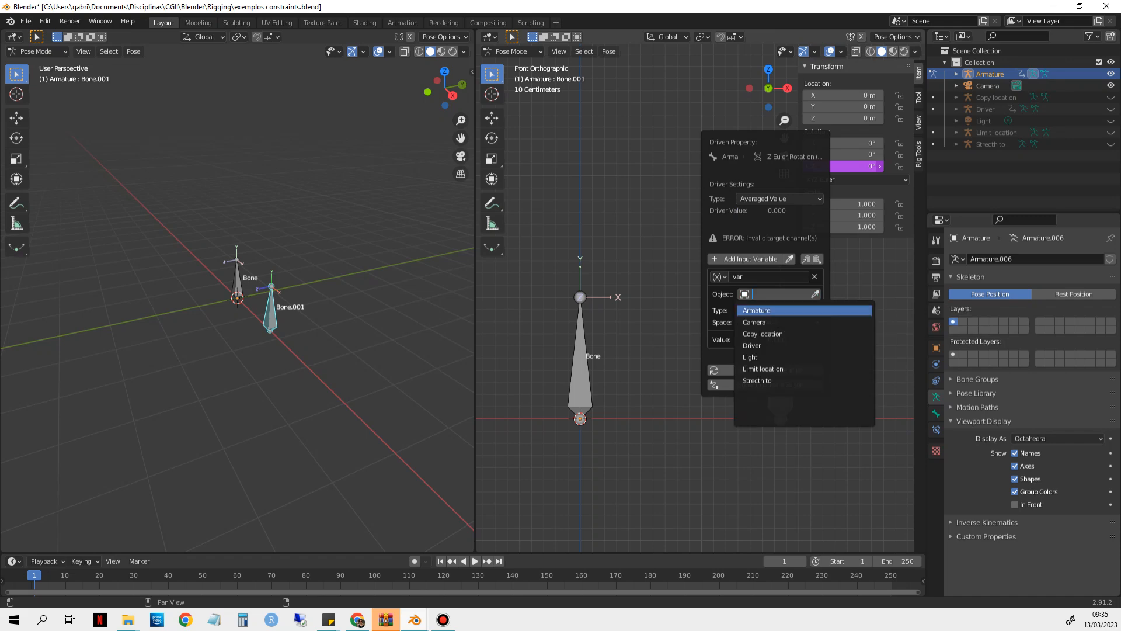
key("Return")
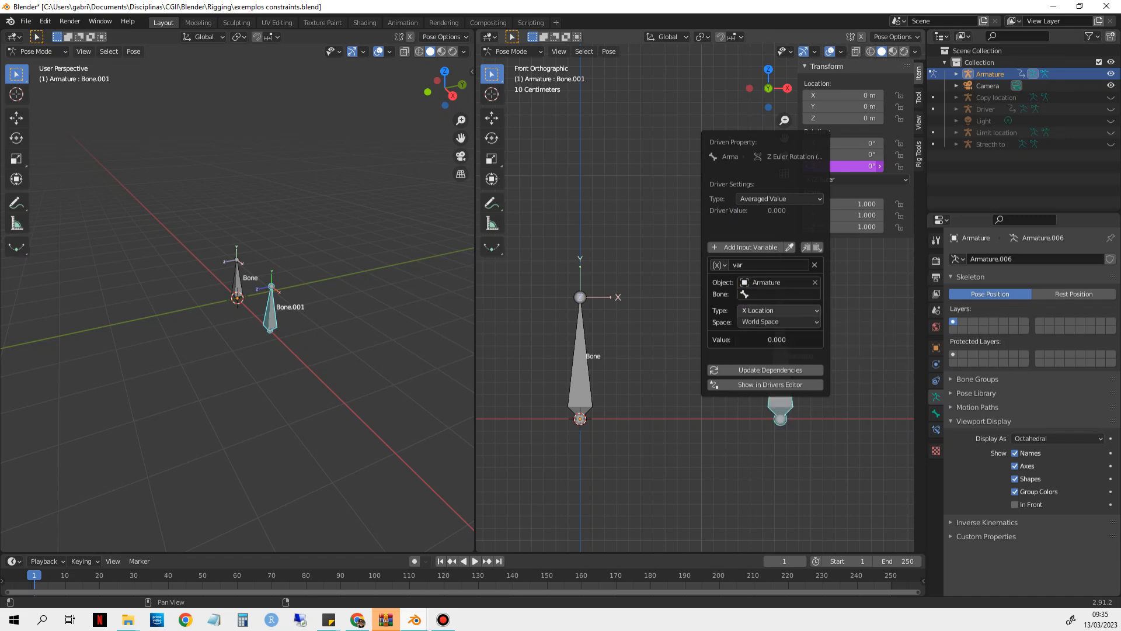
left_click(779, 294)
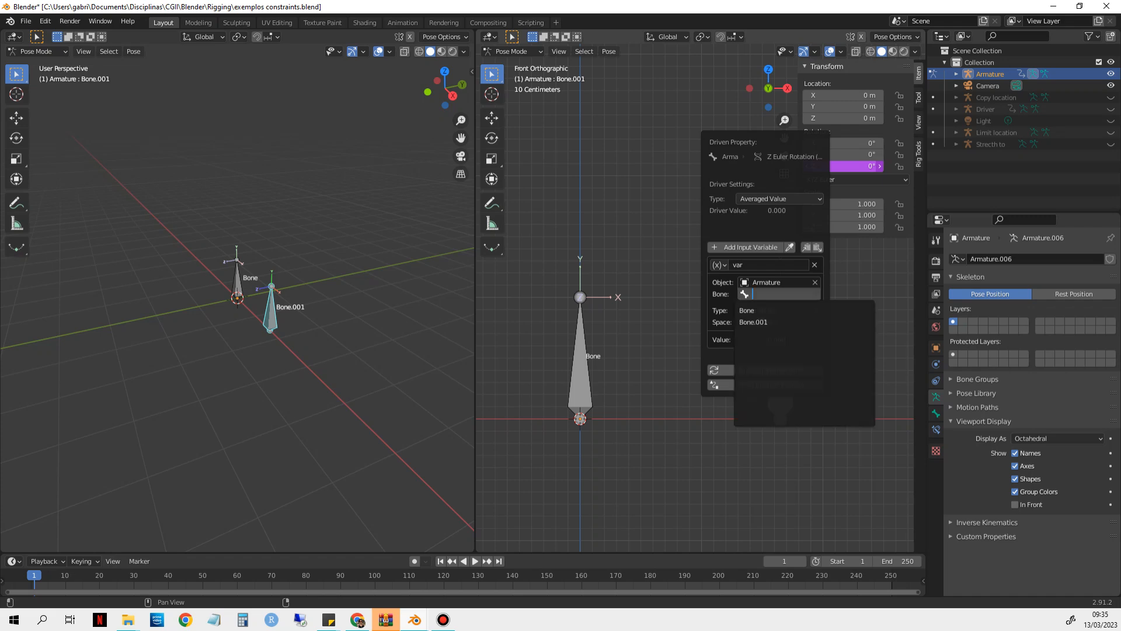
key("Return")
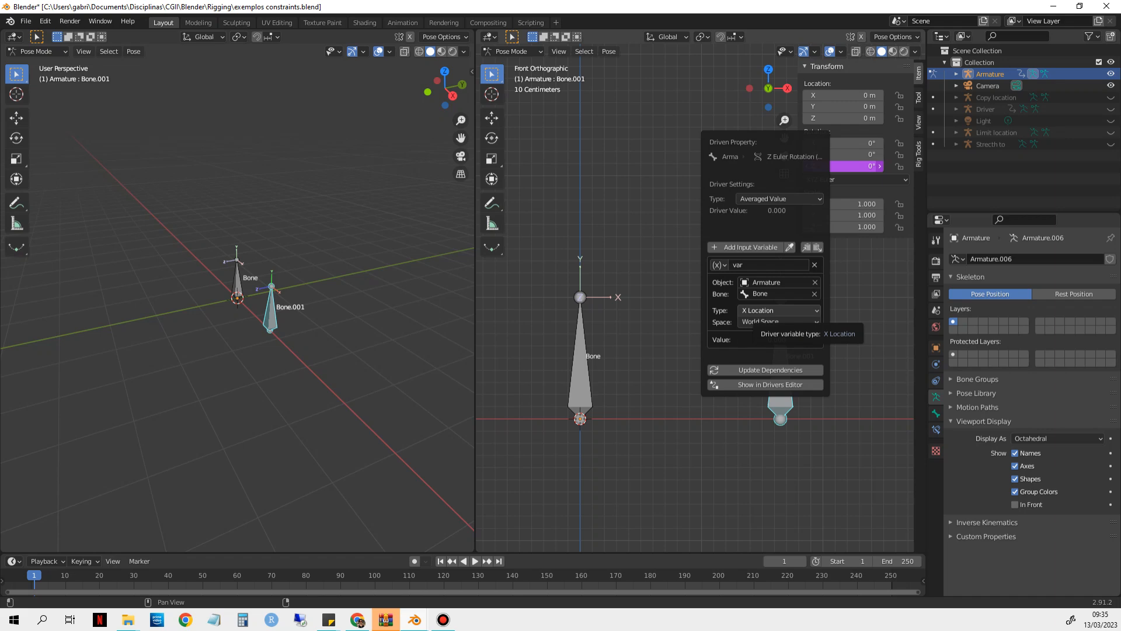
left_click(780, 310)
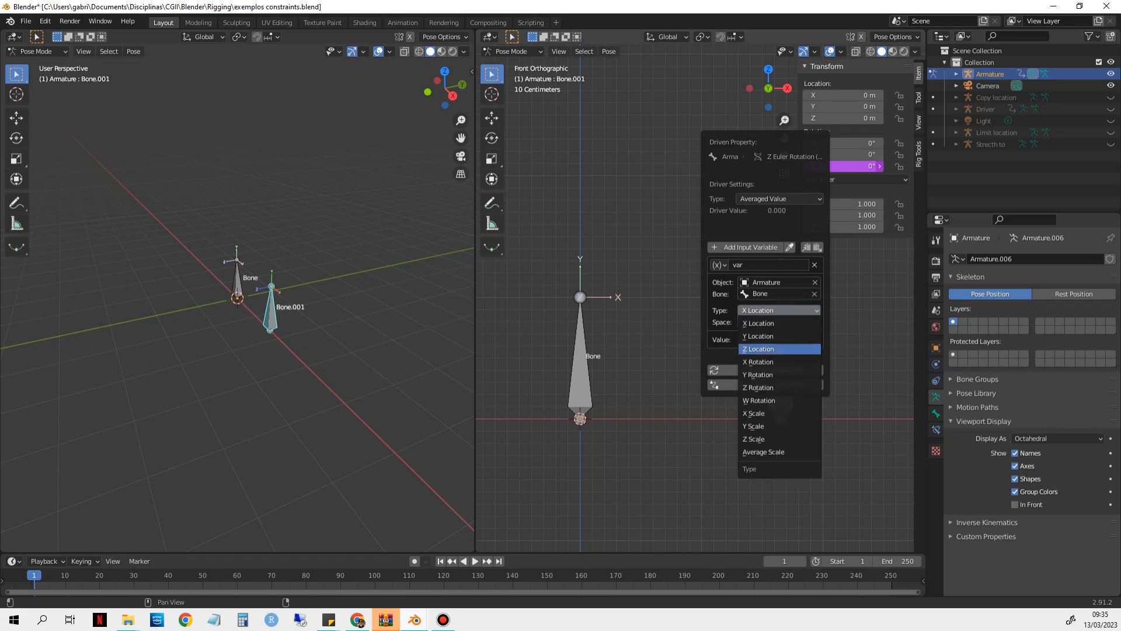
left_click(765, 349)
Try moving Bone up about 0.46 m to test the driver on Bone.001's rotation
left_click(580, 365)
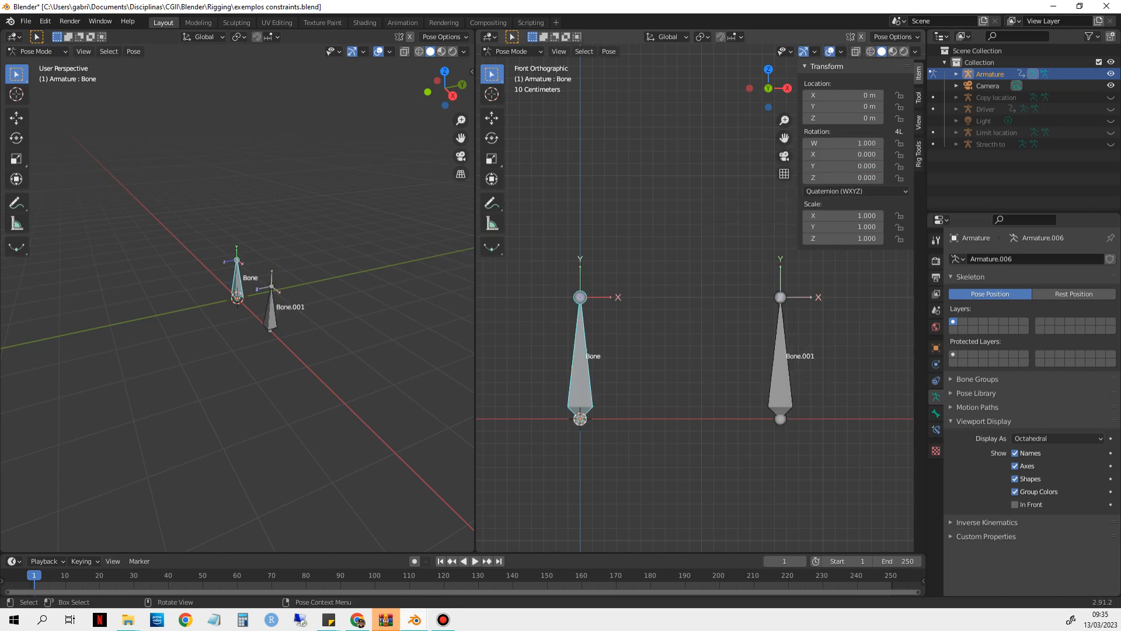
key("g")
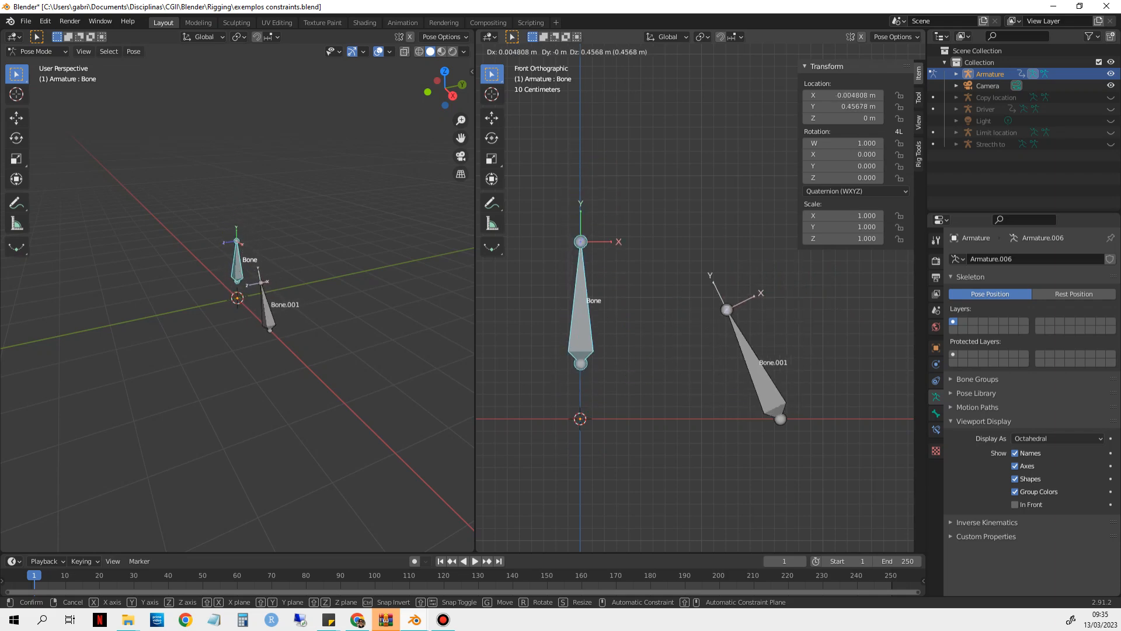
key("Escape")
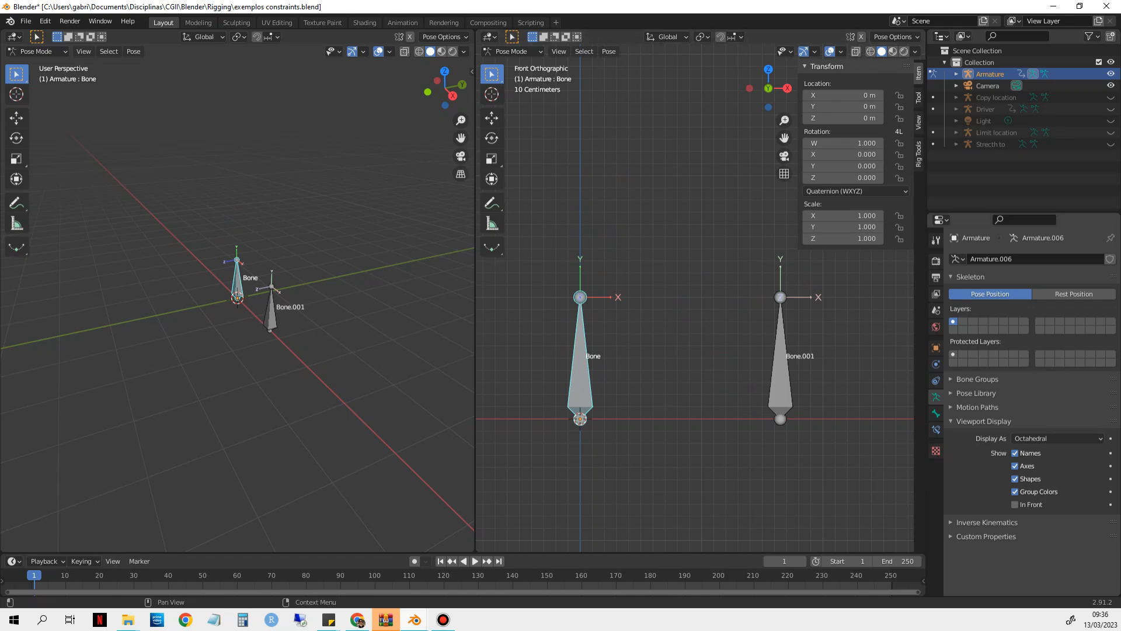
Switch to the Ellie rig-armature file and try moving the torso bone about 0.29 m along Y
left_click_drag(1120, 242, 561, 1)
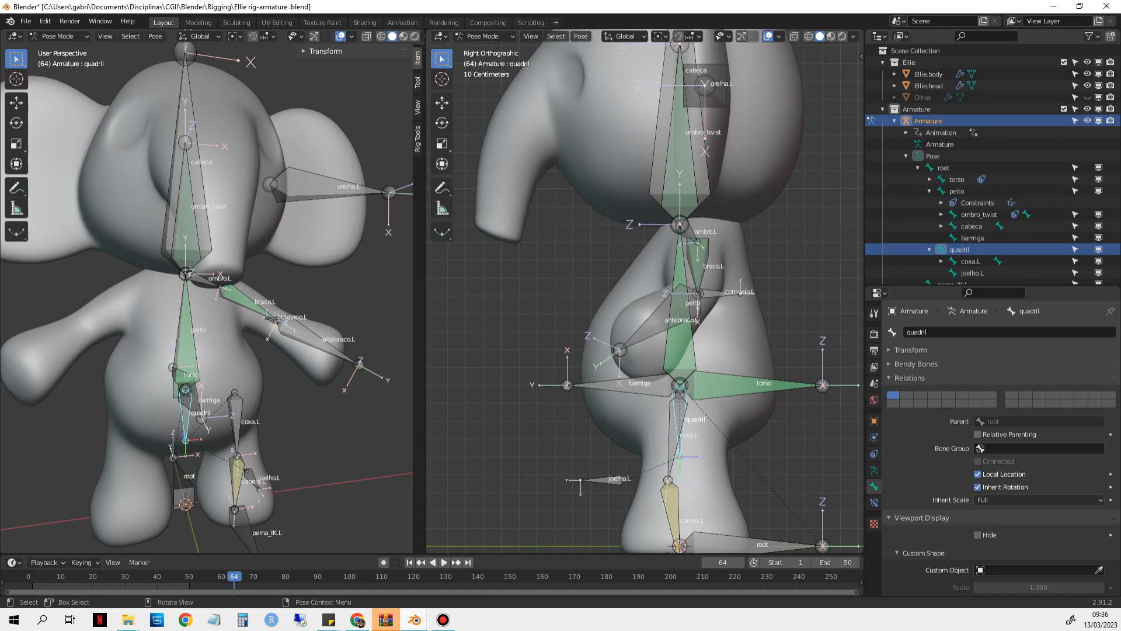
left_click(681, 350)
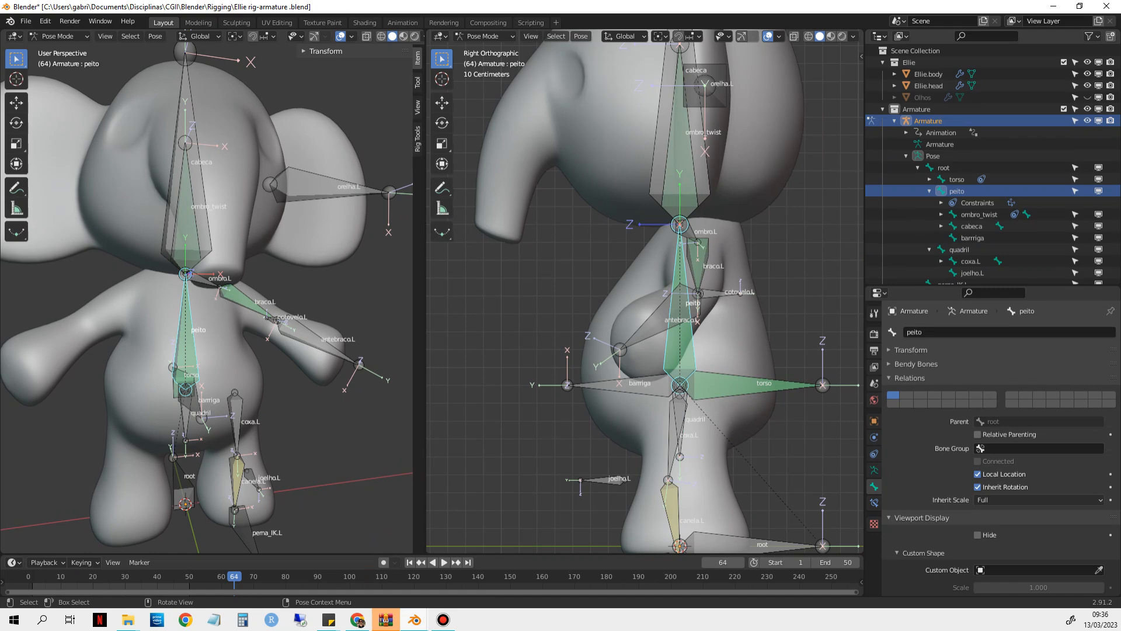
left_click(753, 386)
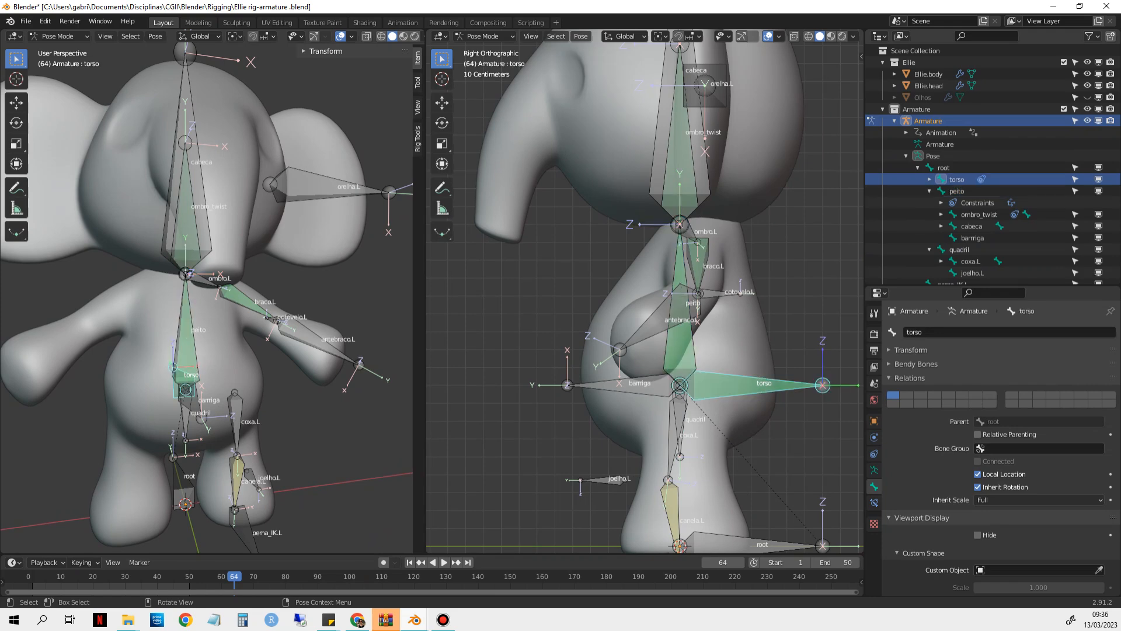
key("g")
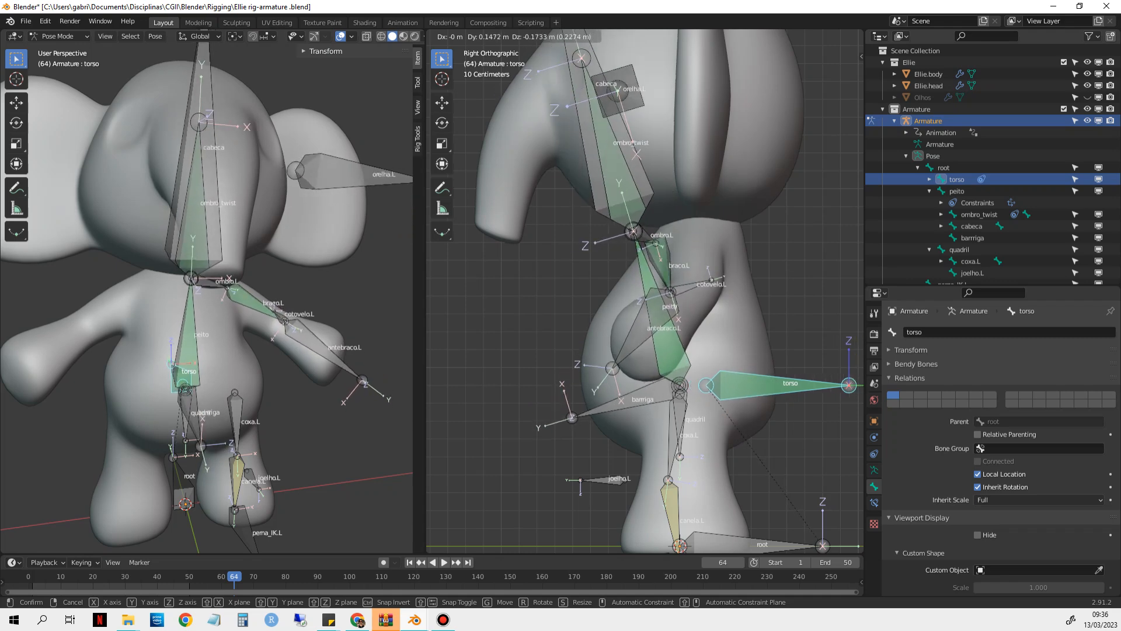
key("Escape")
key("g")
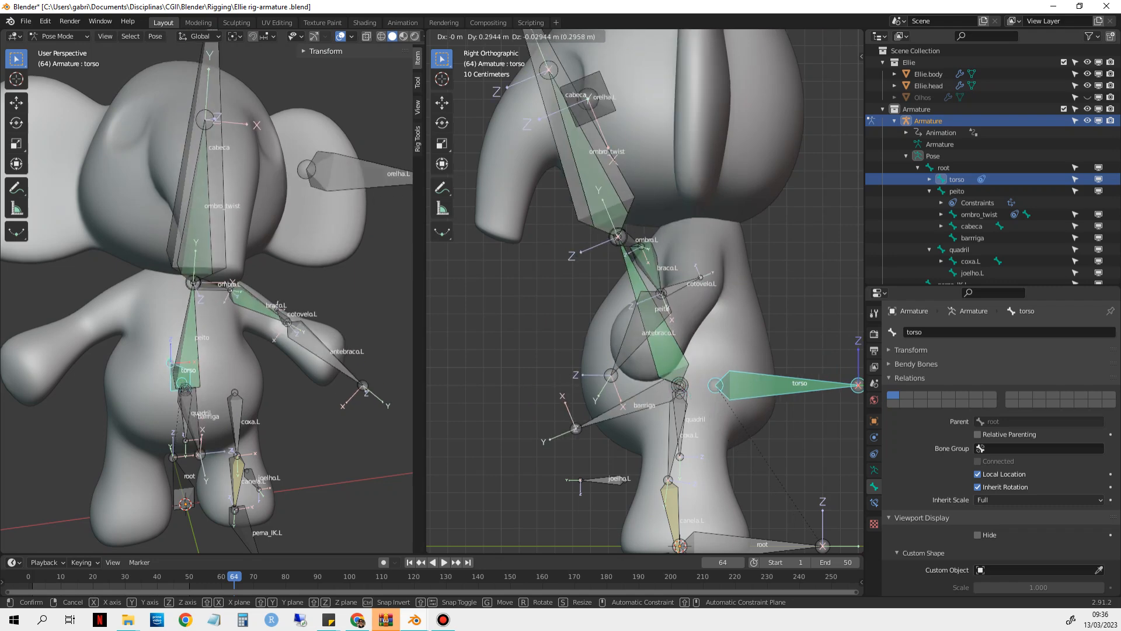
left_click(785, 383)
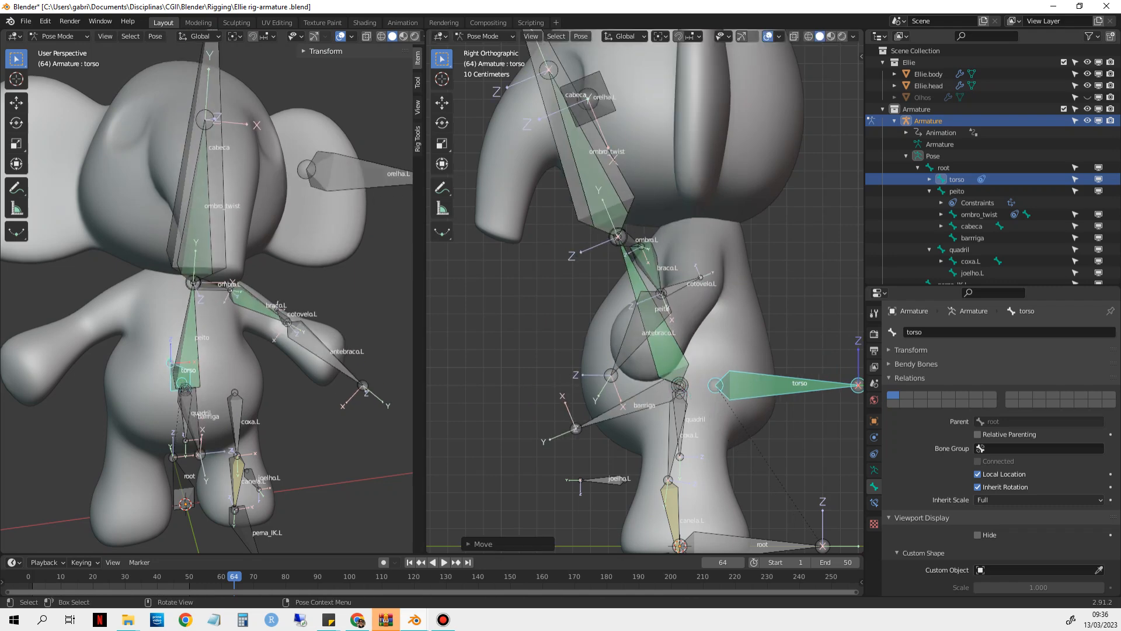
Try rotating the cabeca bone by about 43° and reselect the torso bone
left_click(610, 161)
key("r")
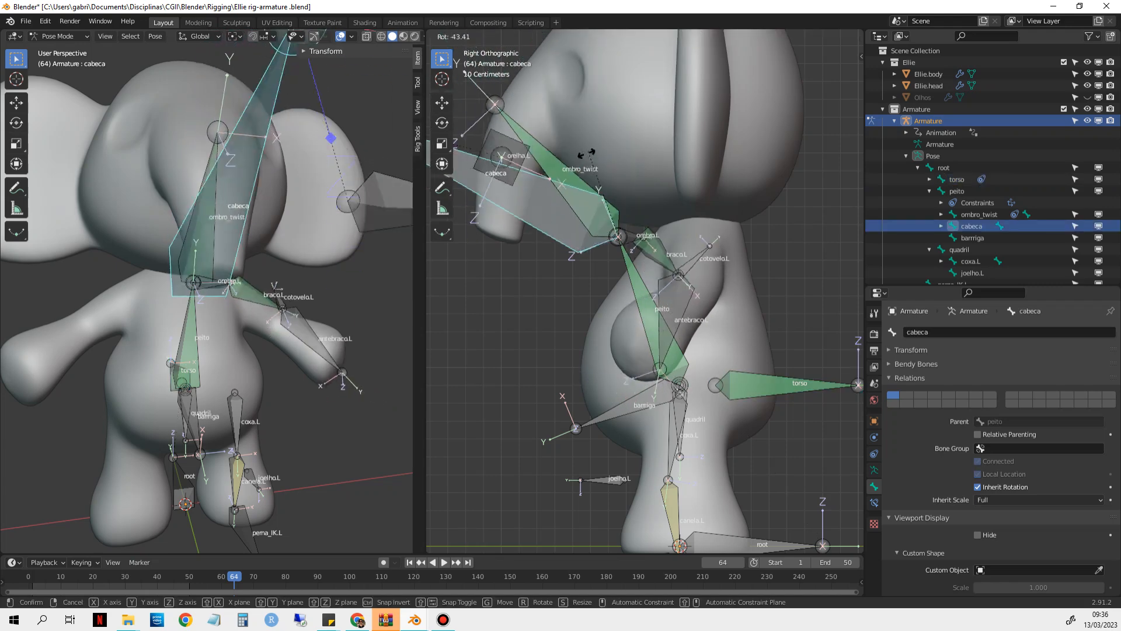
key("Escape")
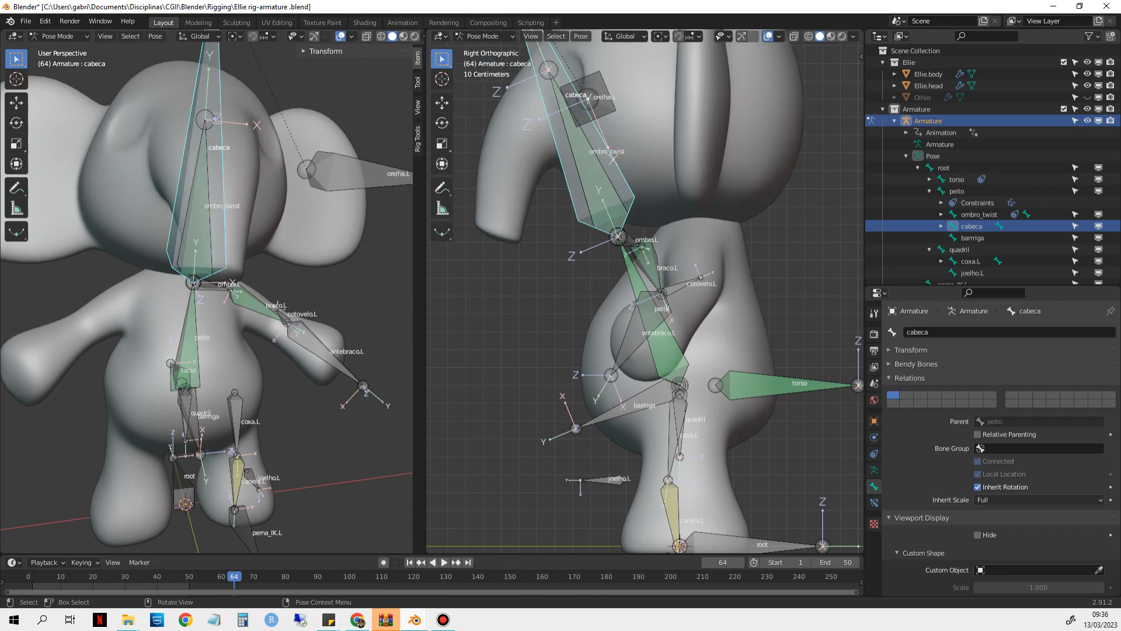
left_click(957, 179)
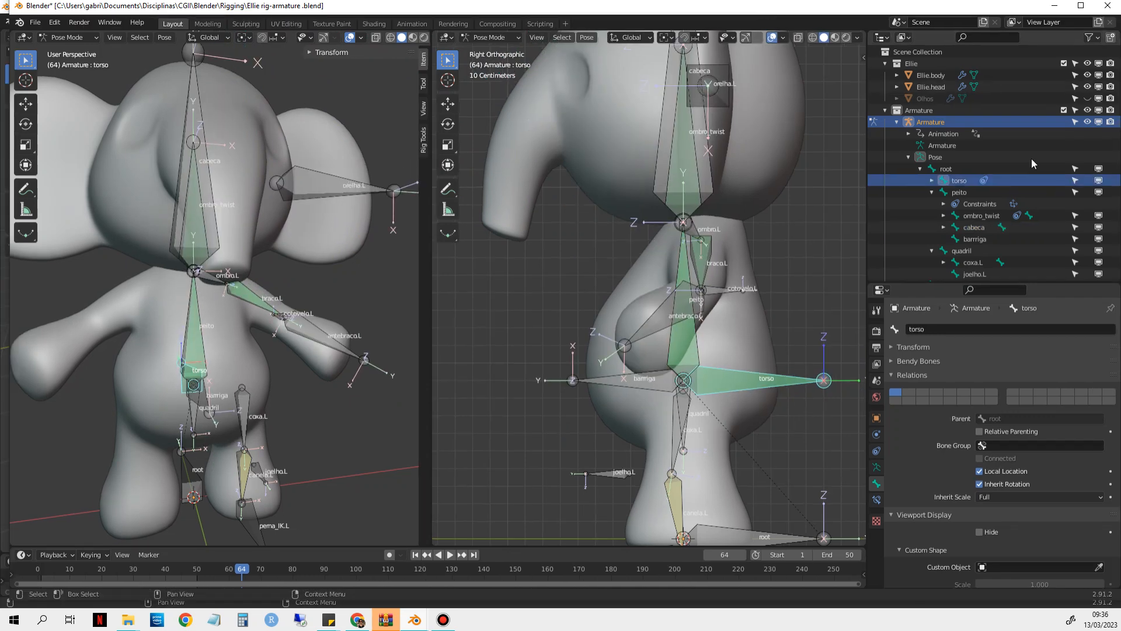
Return to the exemplos constraints file, hide the two-bone armature in Object Mode and show the Limit location armature
key("alt+Tab")
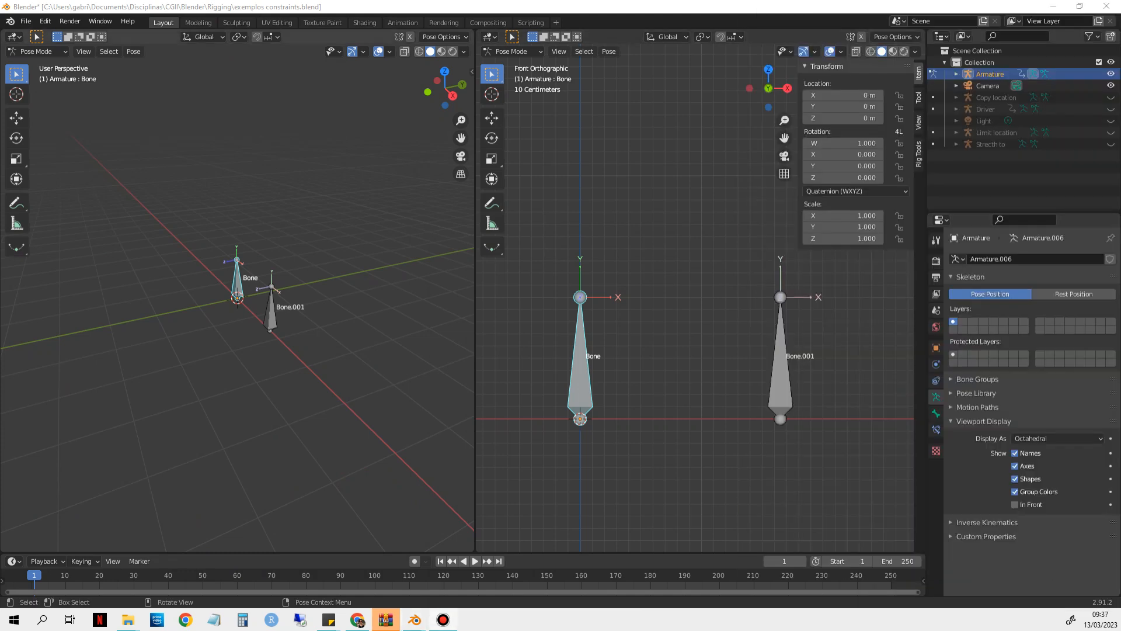
left_click(36, 52)
left_click(35, 65)
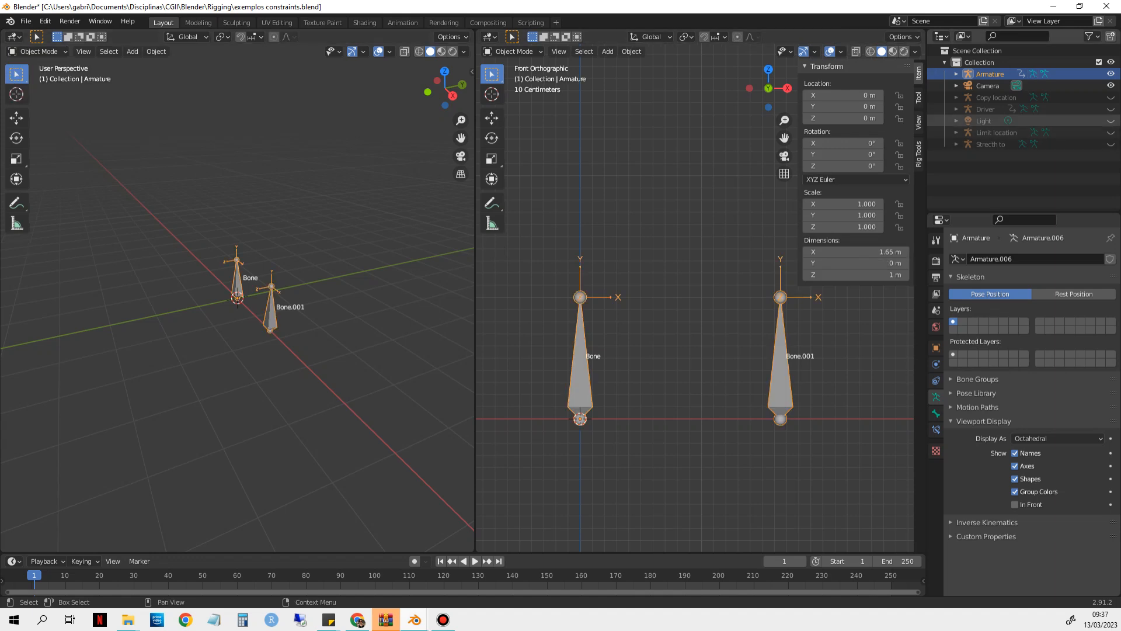
key("h")
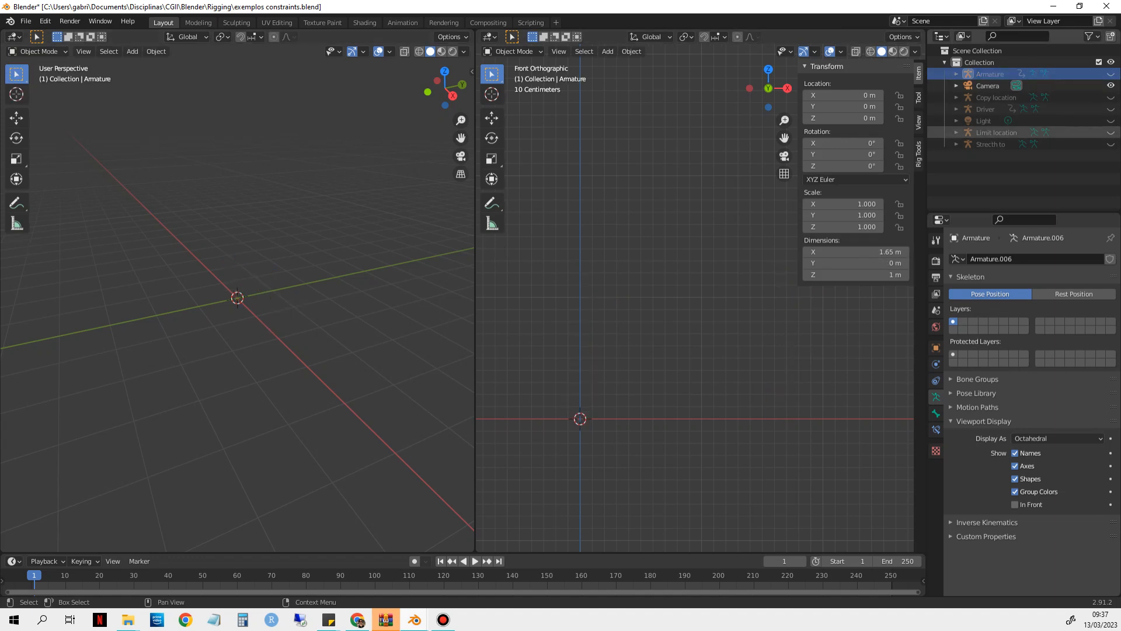
left_click(1111, 133)
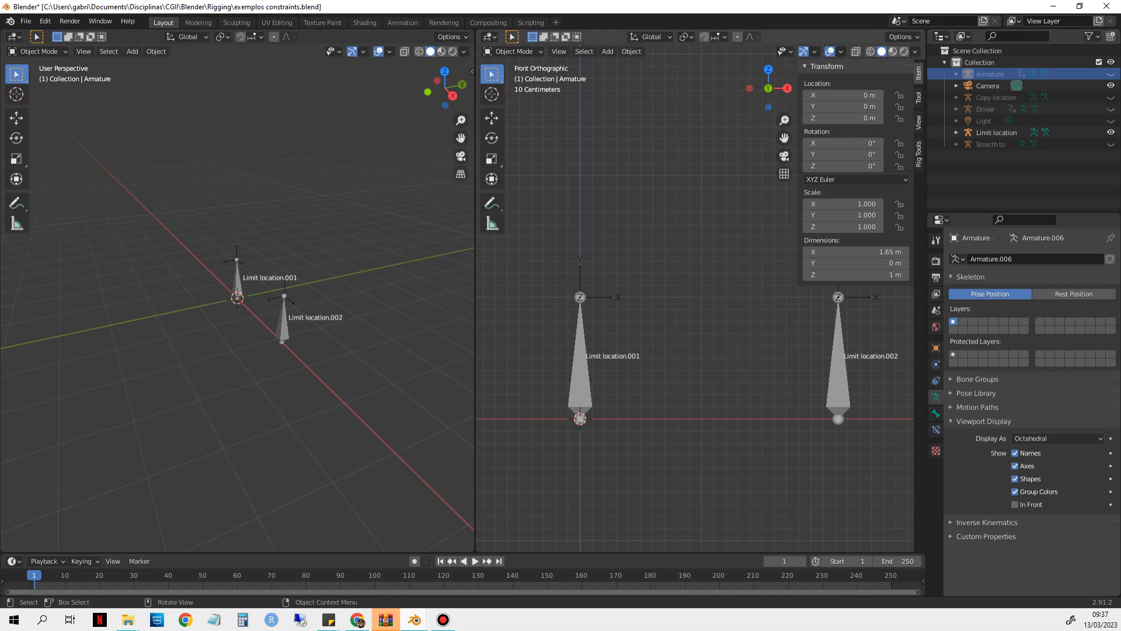
Put the Limit location armature in Pose Mode and open the bone constraints of Limit location.002
left_click(838, 374)
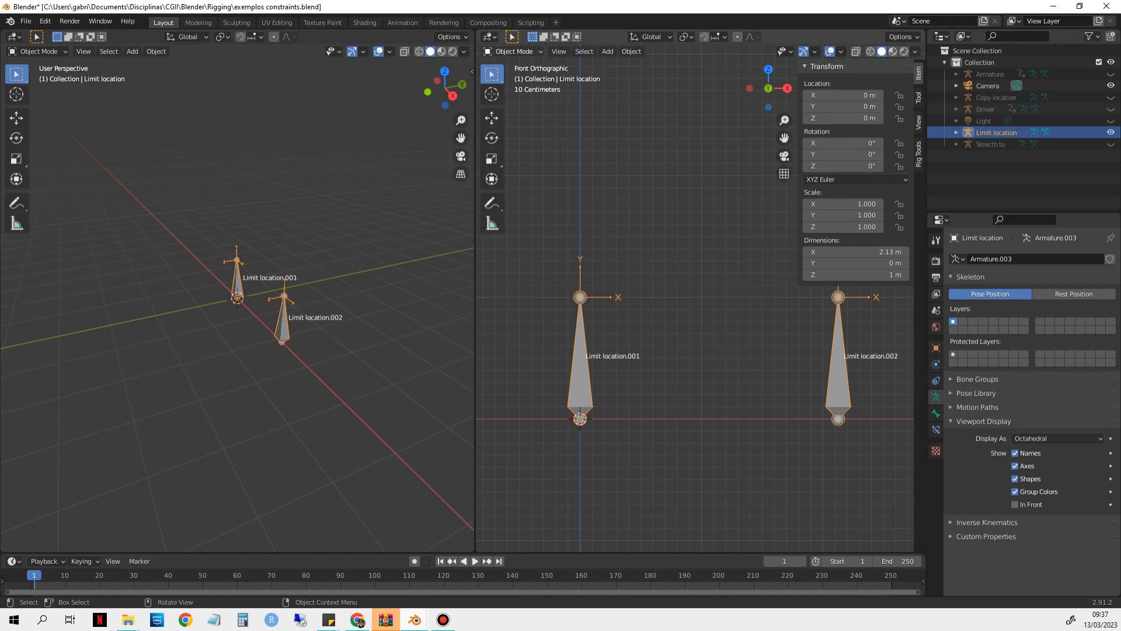
left_click(508, 51)
left_click(514, 91)
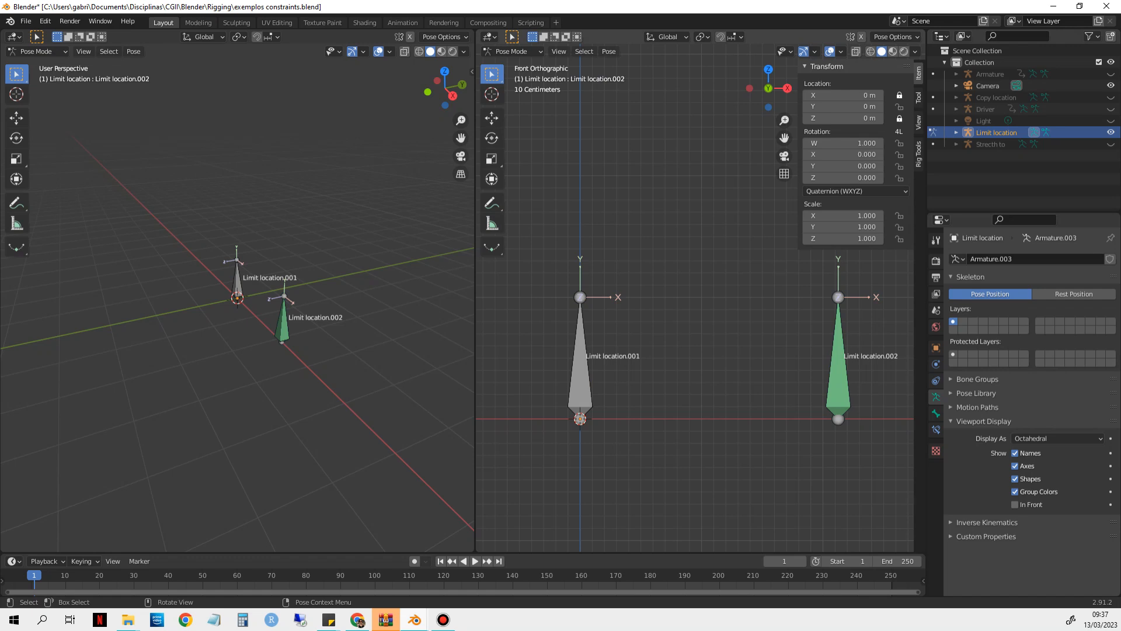
left_click(838, 350)
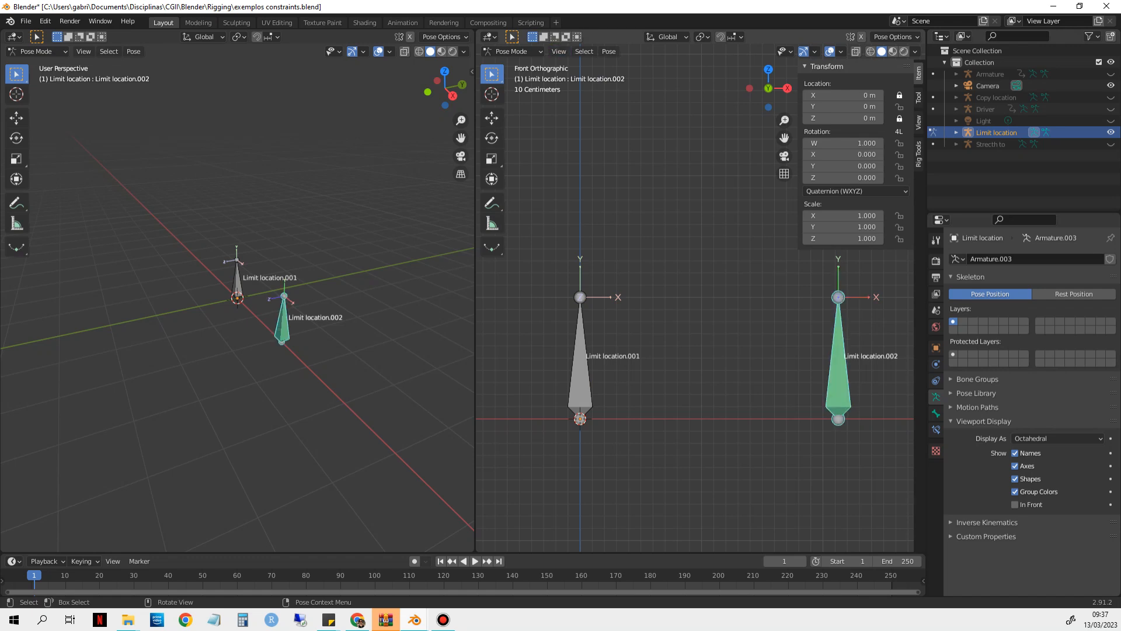
left_click(936, 430)
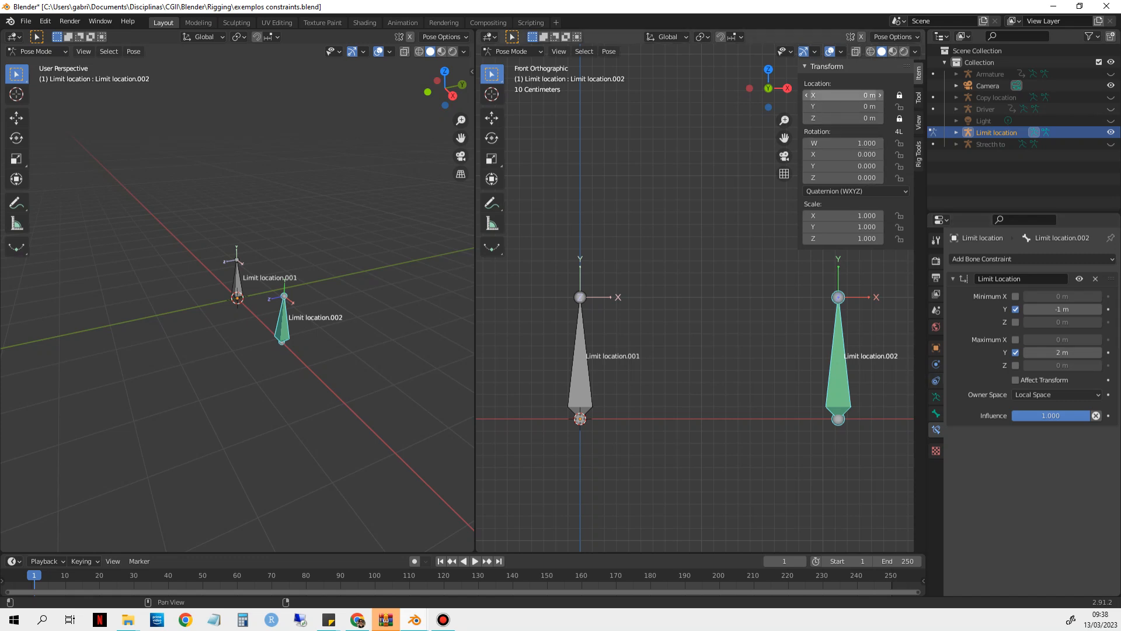
Test the Limit Location constraint by varying Limit location.002's Y location between about 5.24 m and -2.14 m, ending at 4.02 m
left_click_drag(847, 106, 963, 107)
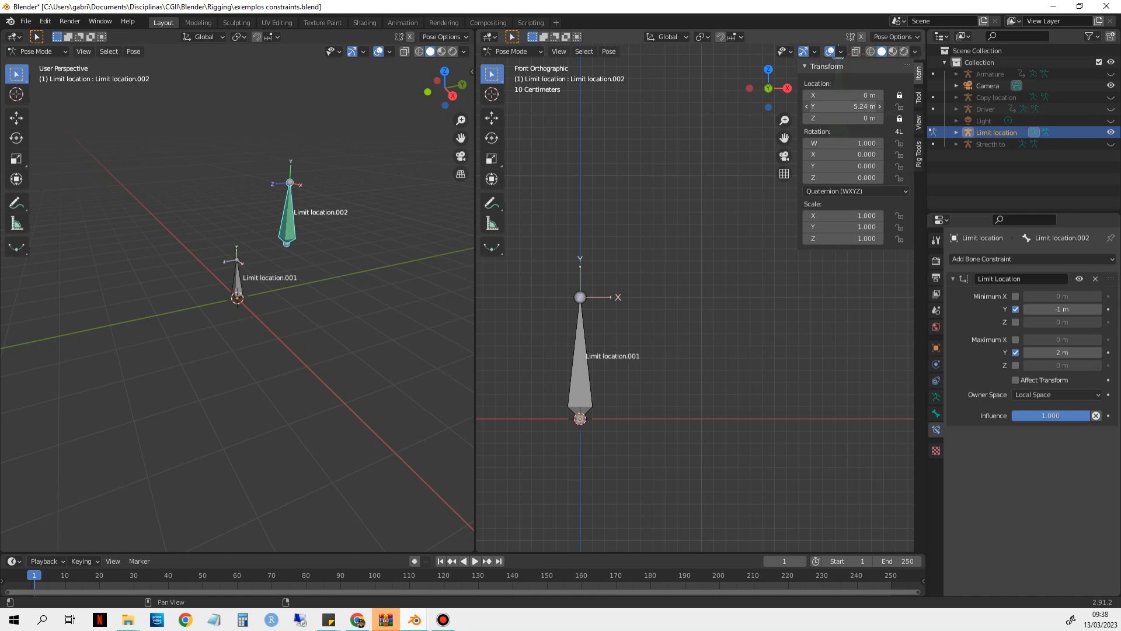
middle_click_drag(615, 297, 480, 318, "shift")
left_click_drag(843, 106, 858, 106)
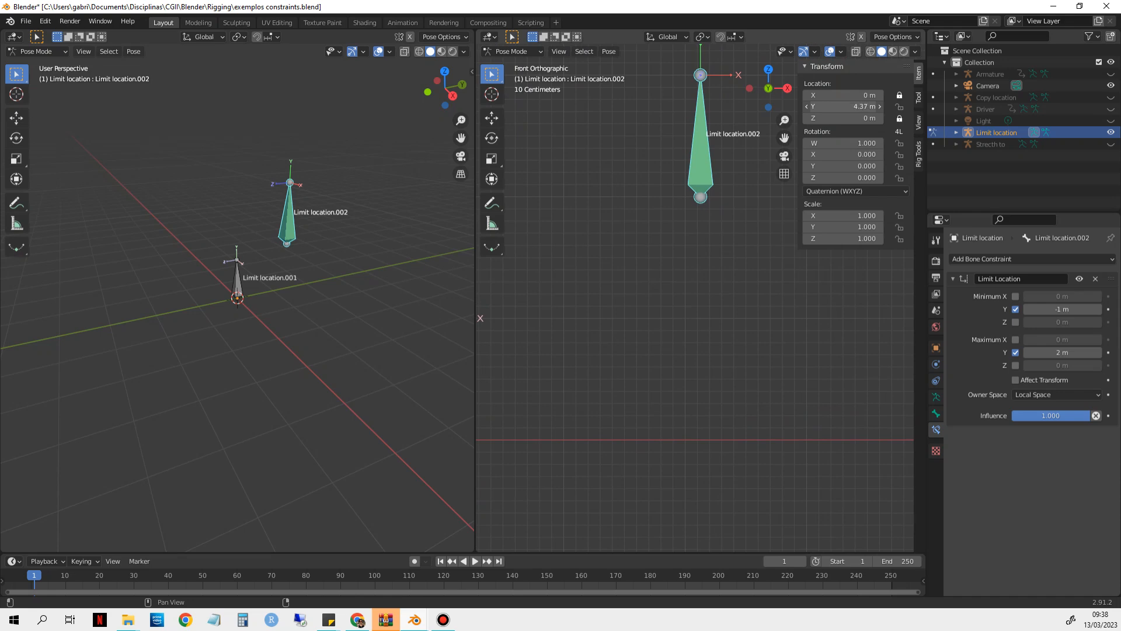
left_click_drag(858, 107, 794, 106)
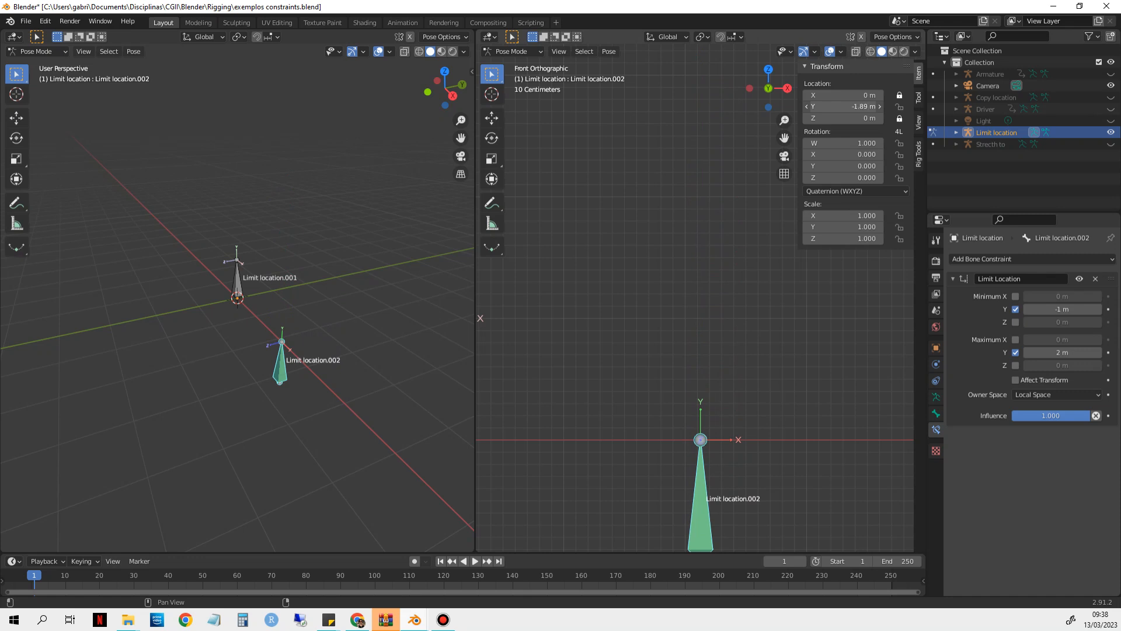
left_click_drag(809, 106, 783, 106)
left_click_drag(841, 106, 817, 106)
scroll(701, 298, "down", 2)
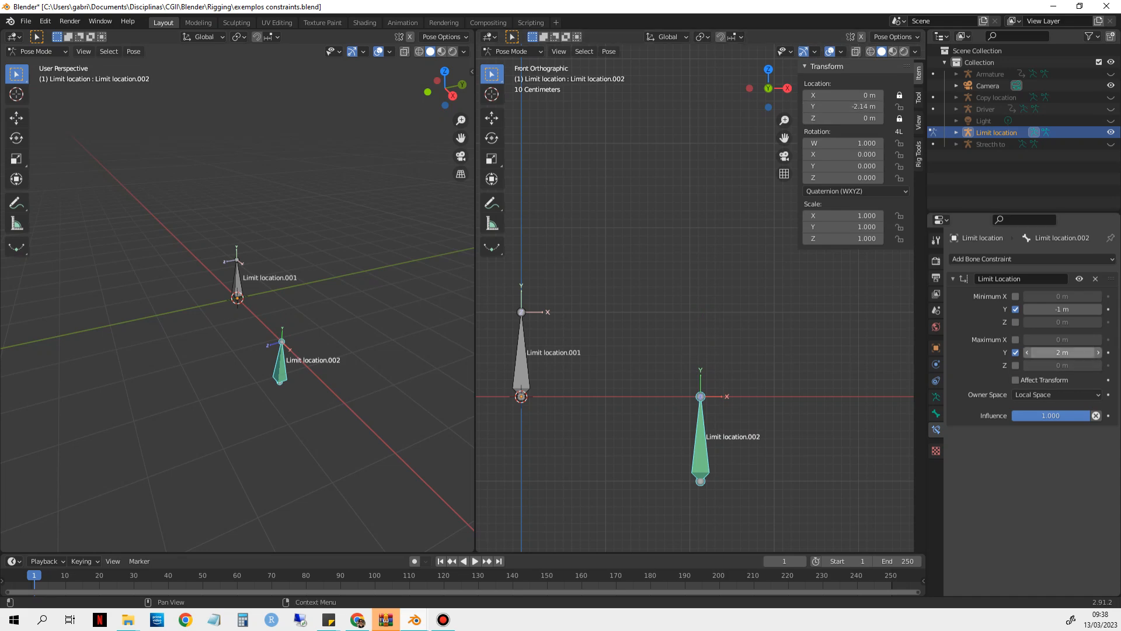
left_click_drag(842, 106, 989, 107)
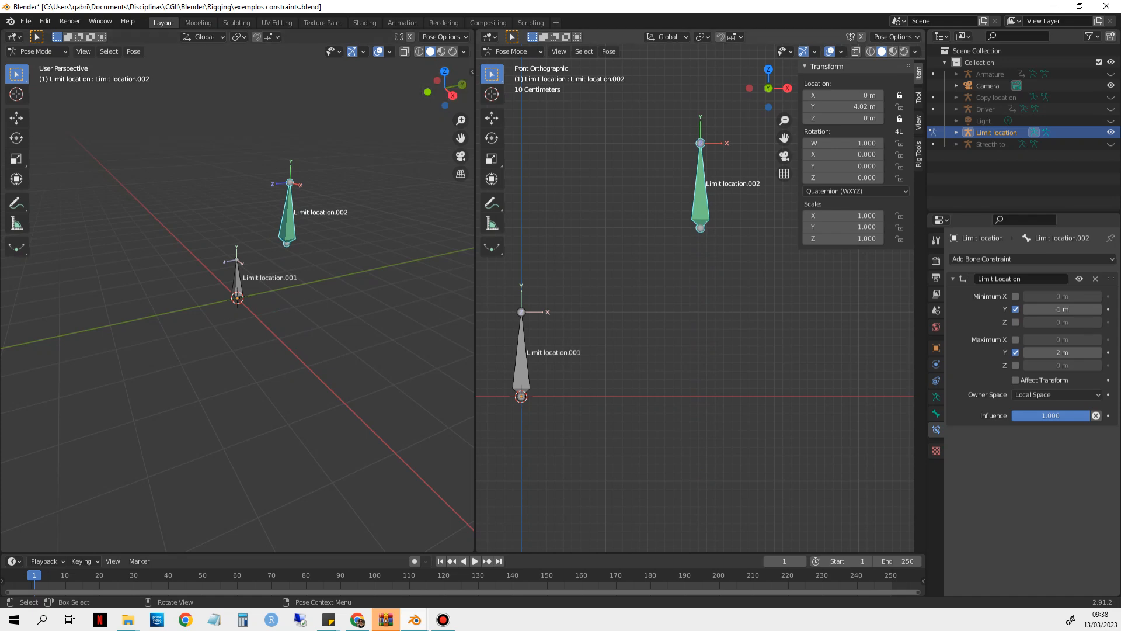
Add a Limit Distance constraint to Limit location.002 and switch the armature to Object Mode
left_click(511, 52)
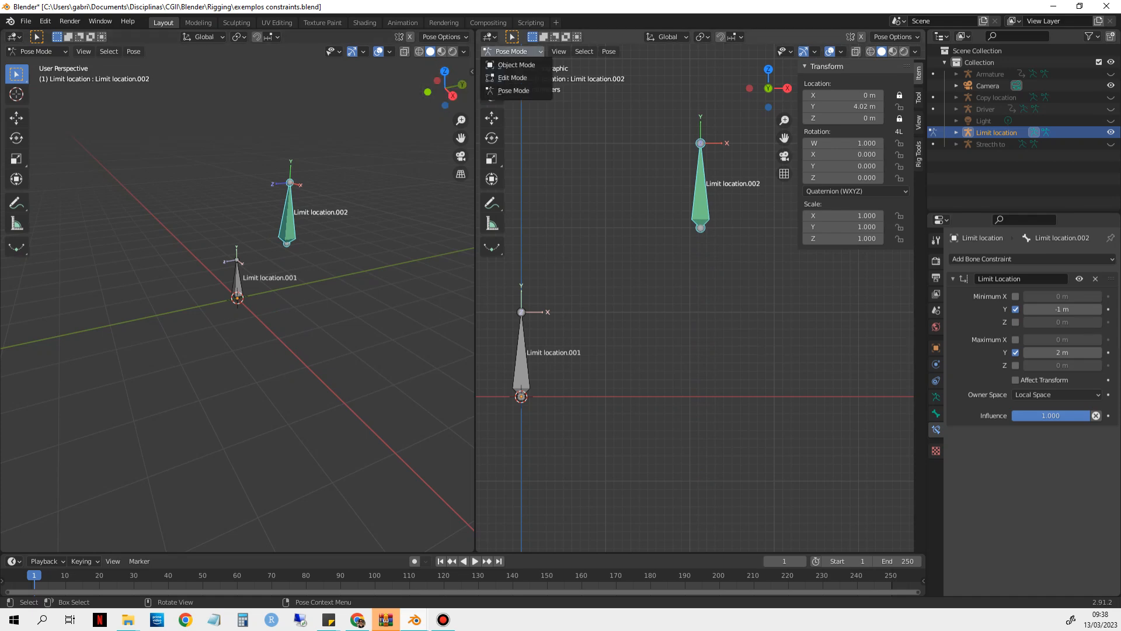
left_click(992, 259)
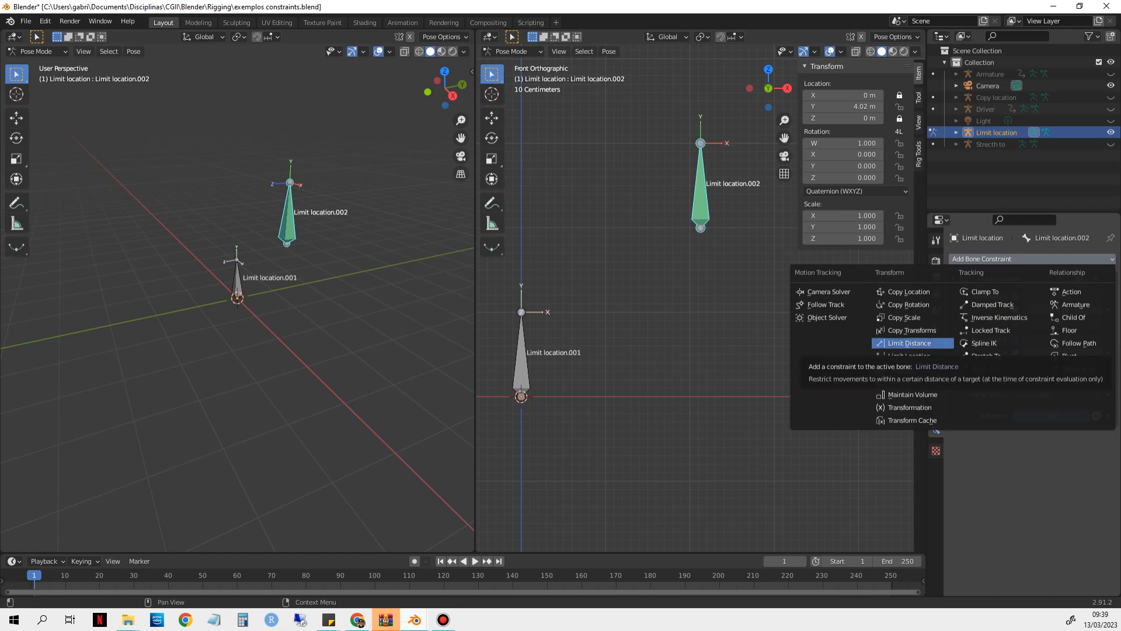
left_click(910, 343)
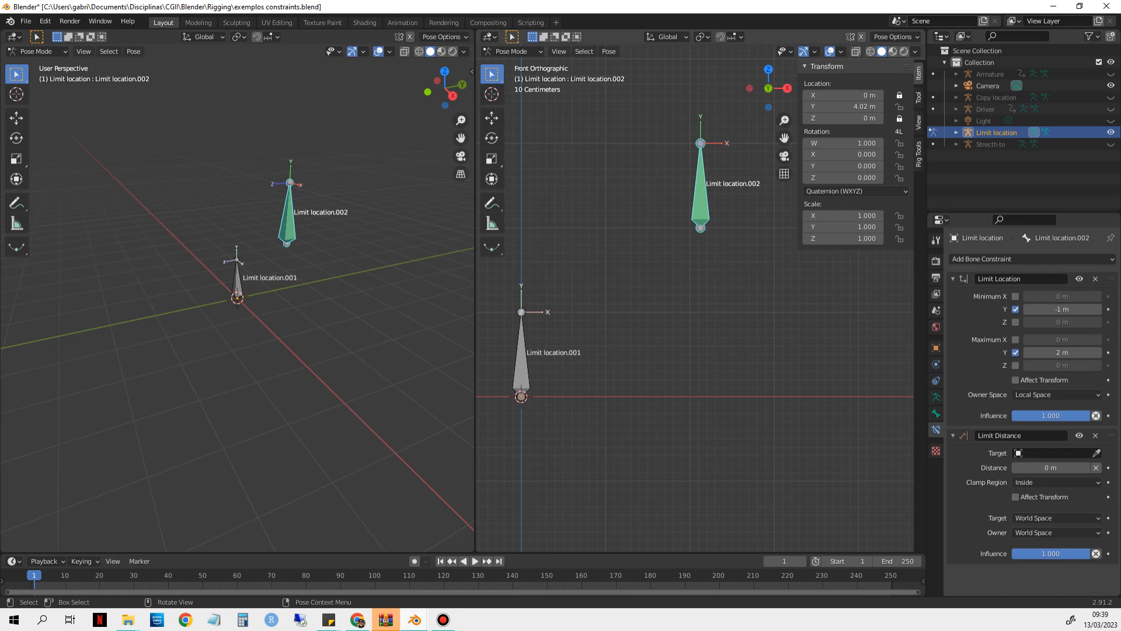
left_click(507, 51)
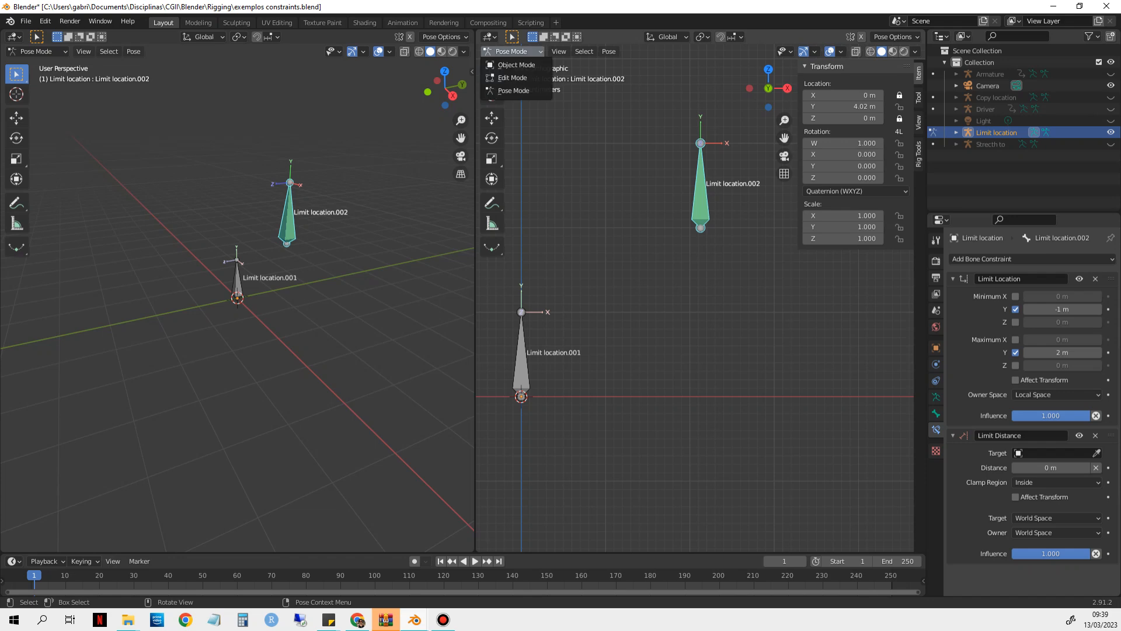
left_click(508, 65)
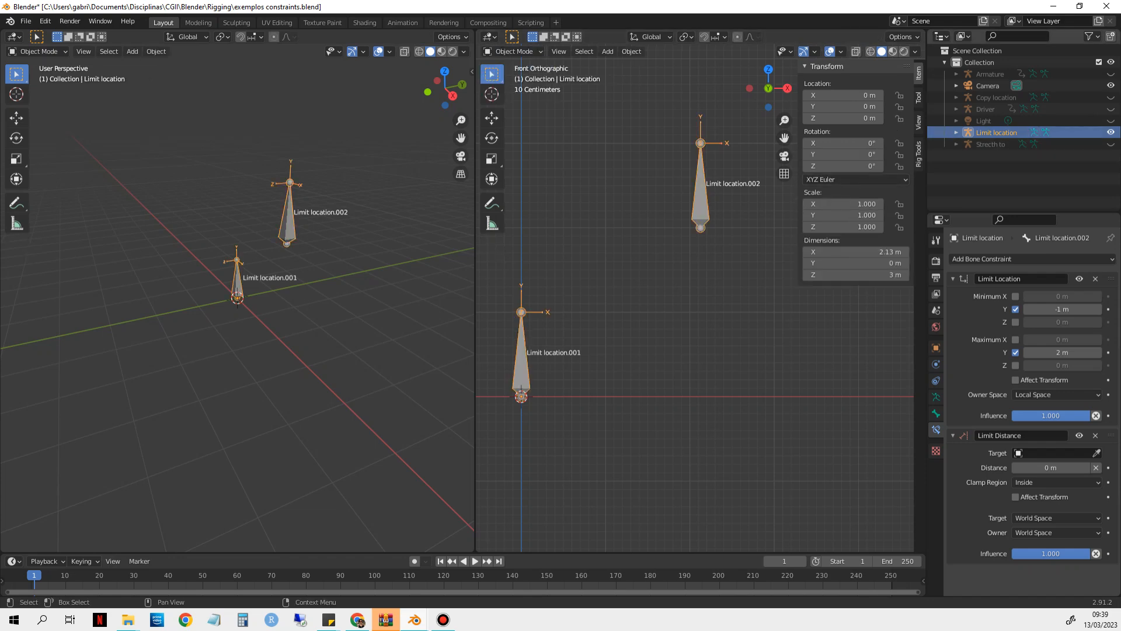
Hide the Limit location armature, show the Strecth to armature in Pose Mode and select its Strecth to.002 bone
left_click(1111, 133)
left_click(1111, 144)
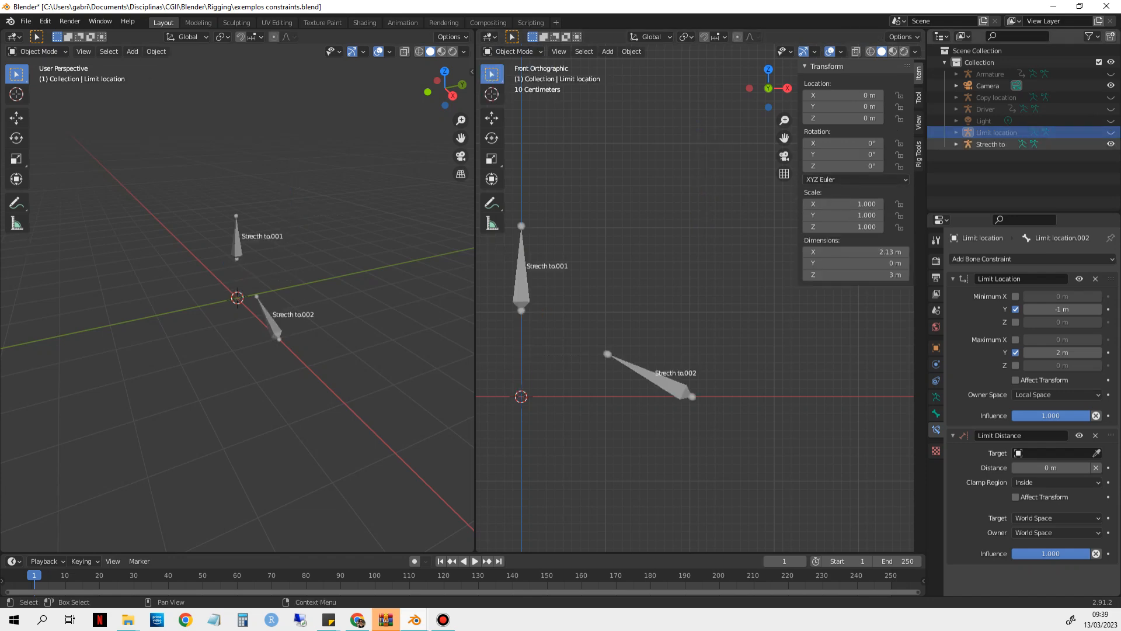
left_click(991, 144)
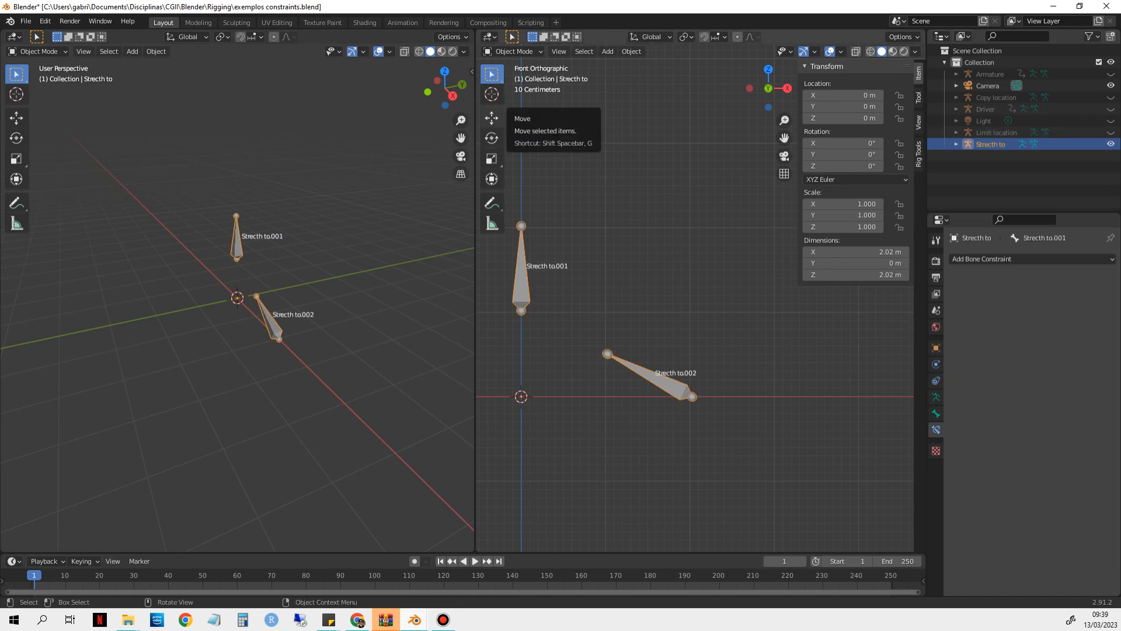
left_click(513, 51)
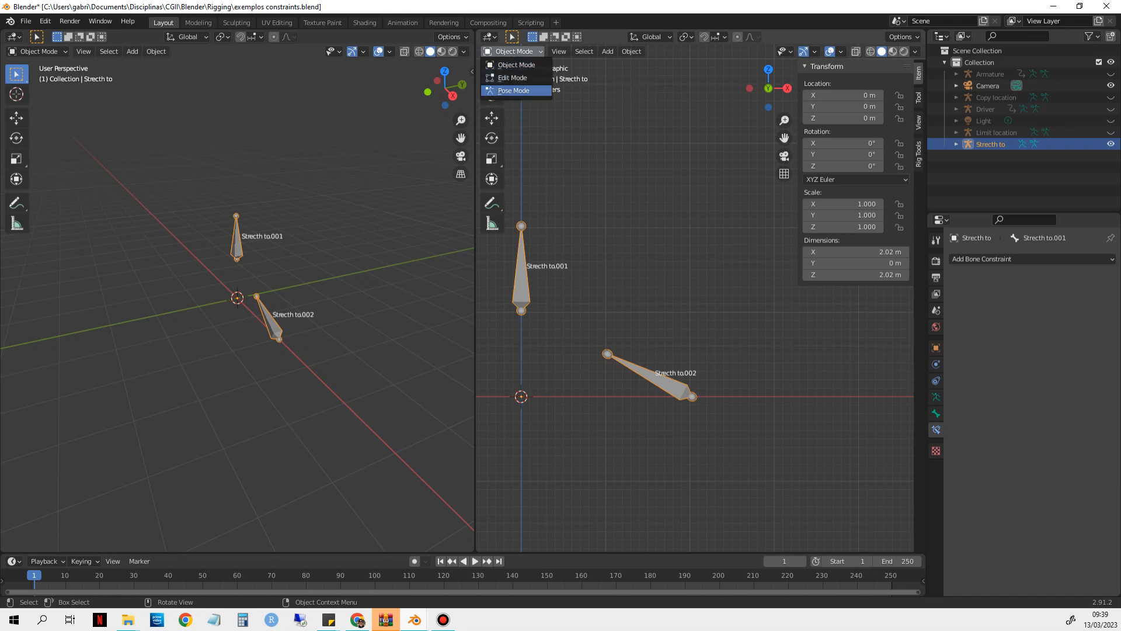
left_click(514, 91)
left_click(671, 386)
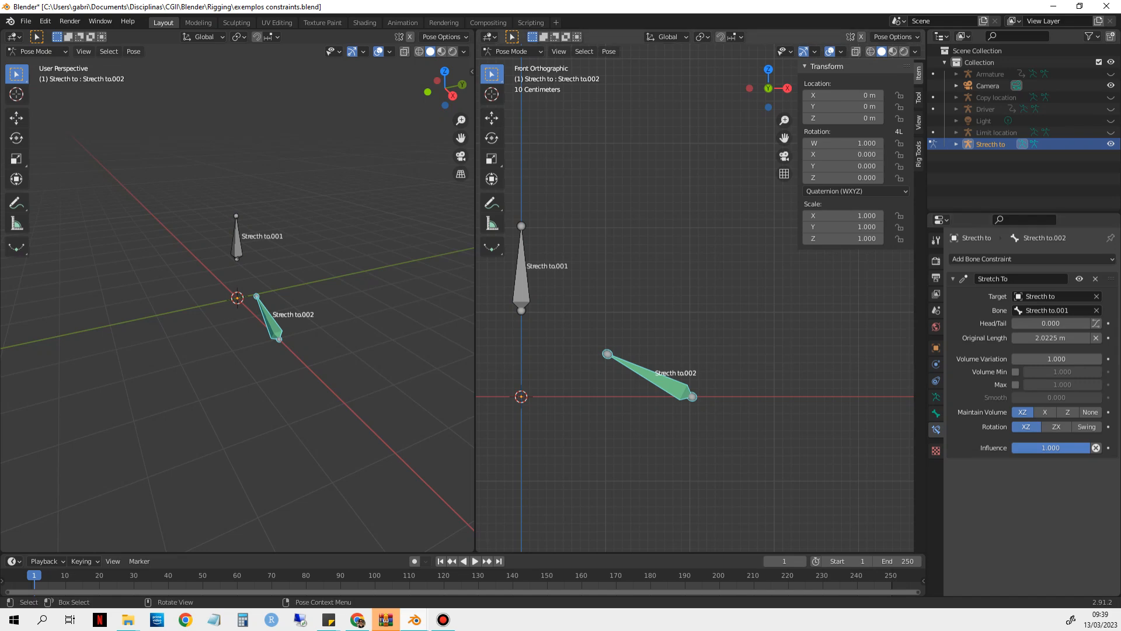
Test the Stretch To constraint twice by moving Strecth to.001 about 1 m along X, cancelling each move
left_click(521, 280)
key("g")
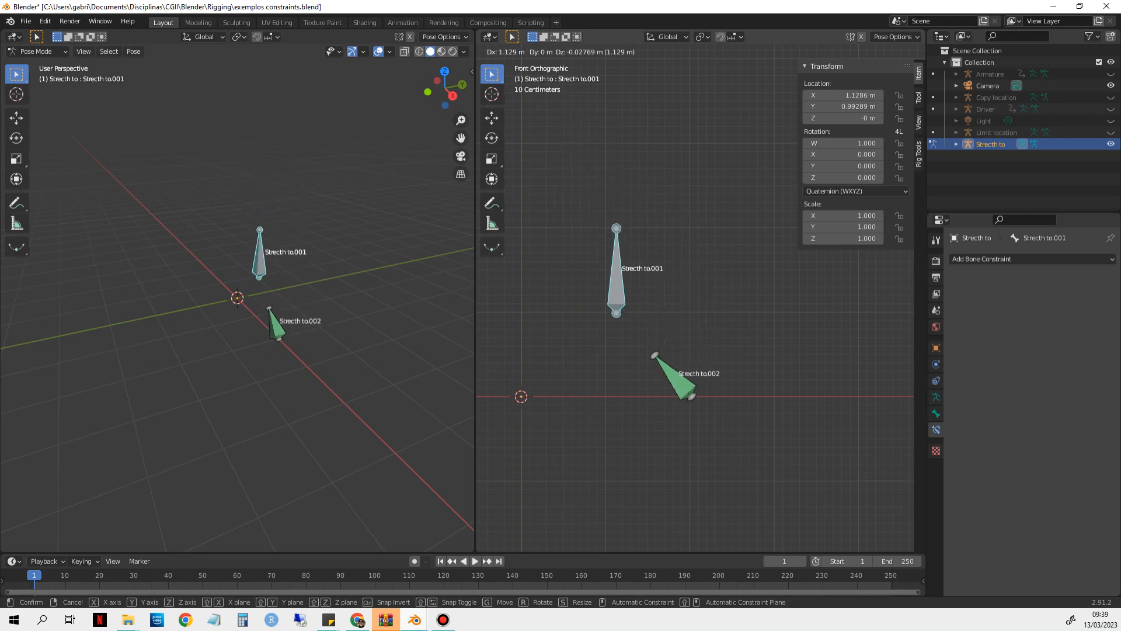
key("Escape")
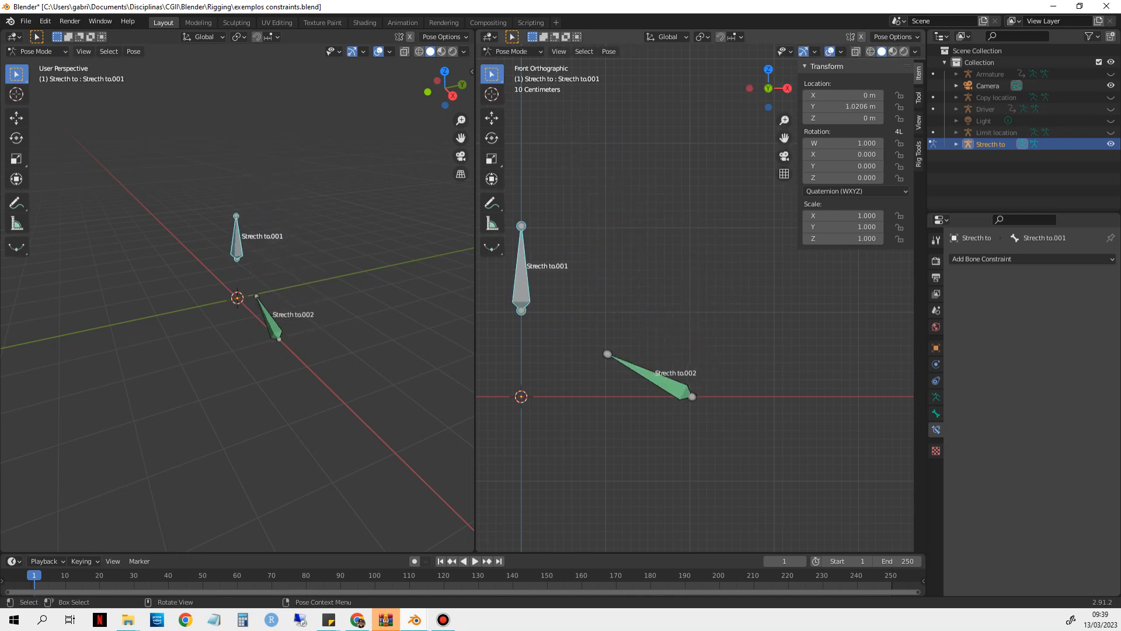
left_click(669, 384)
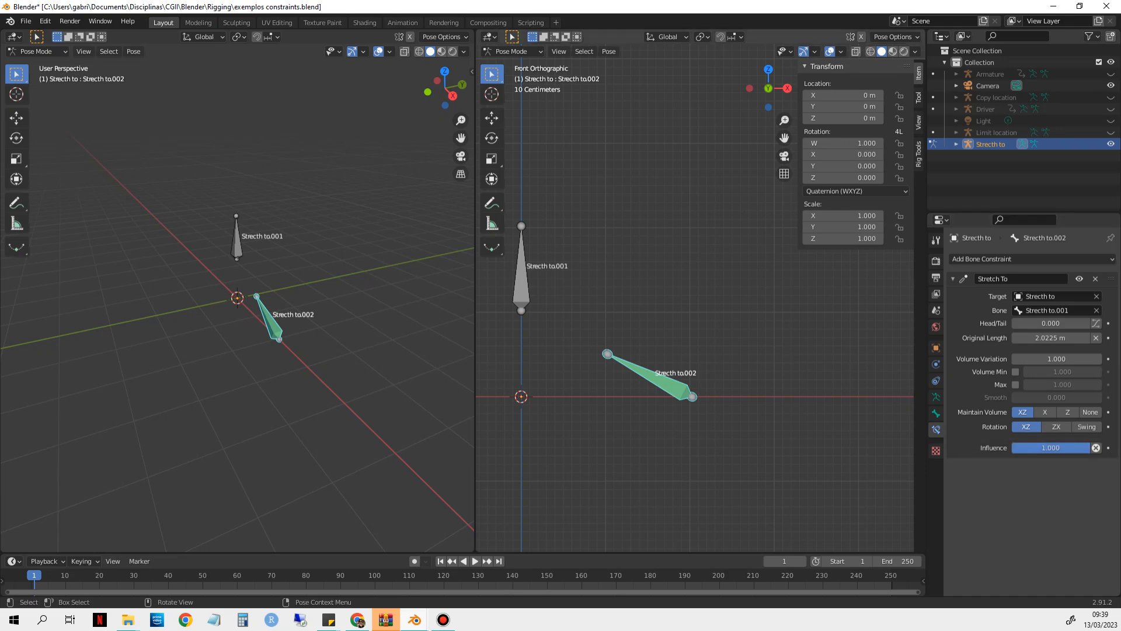
left_click(522, 266)
key("g")
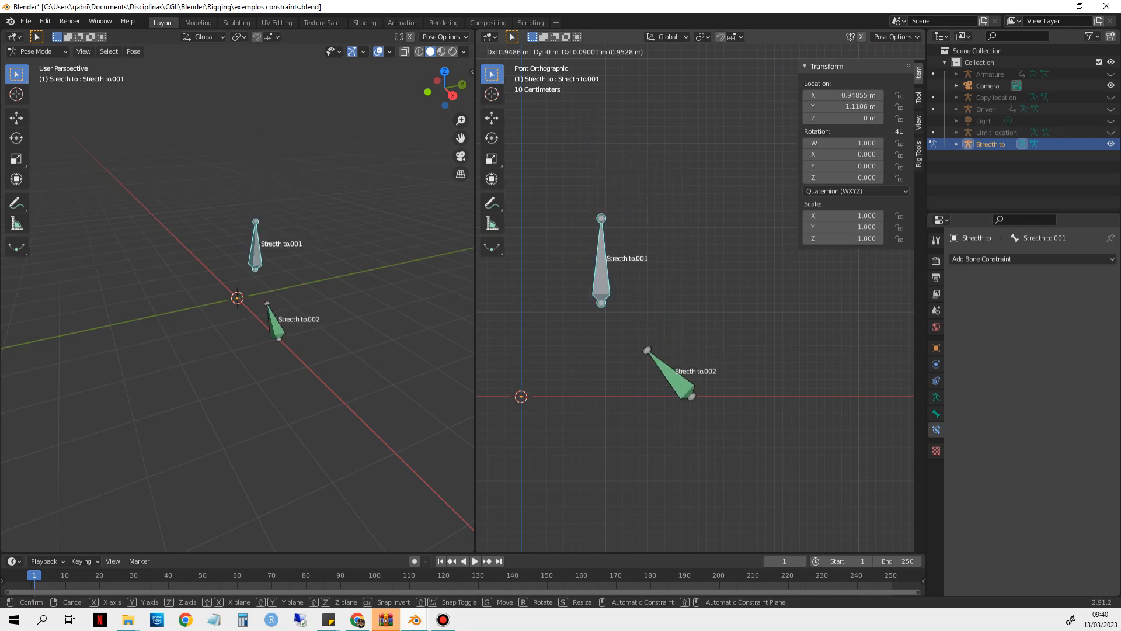
key("Escape")
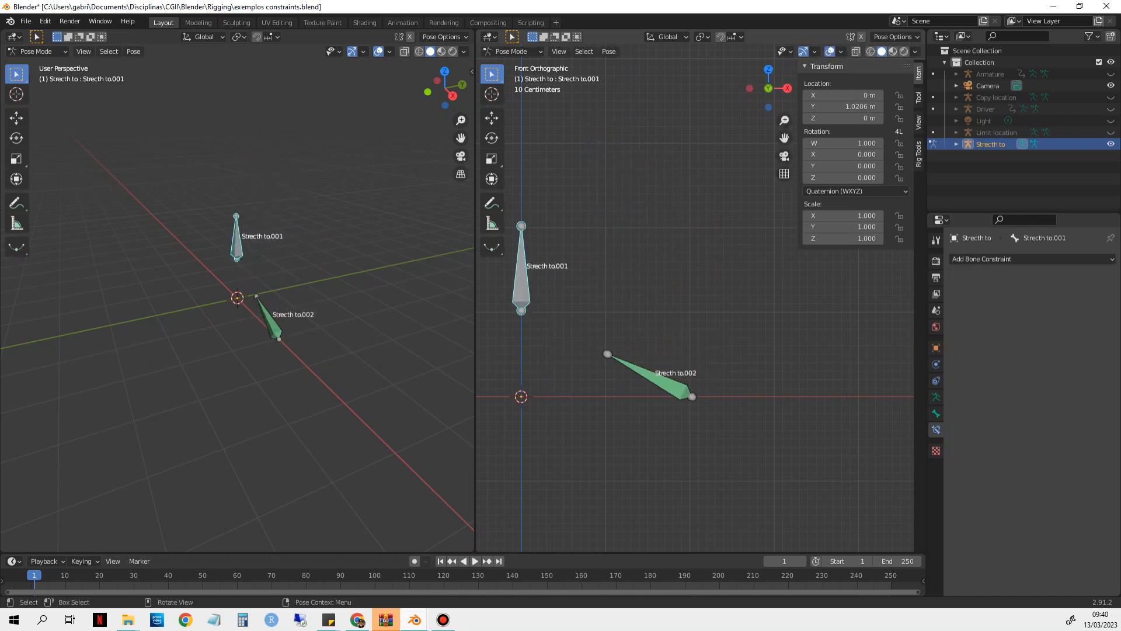
Test Strecth to.002 with Maintain Volume at None by moving Strecth to.001, cancel the move and restore Maintain Volume to XZ
left_click(648, 375)
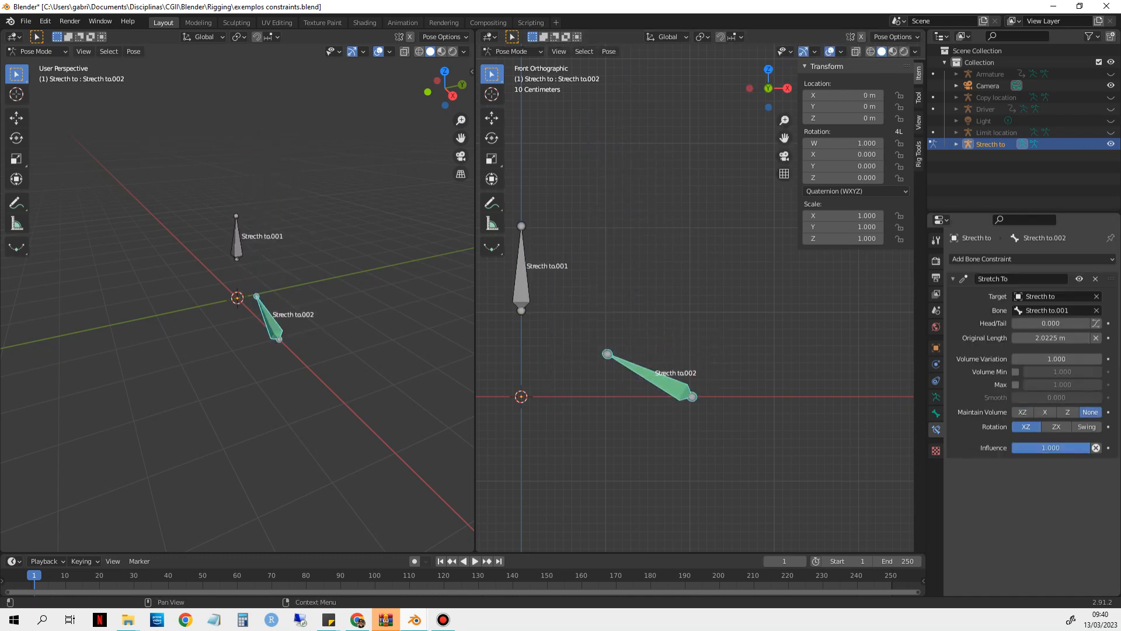
left_click(521, 269)
key("g")
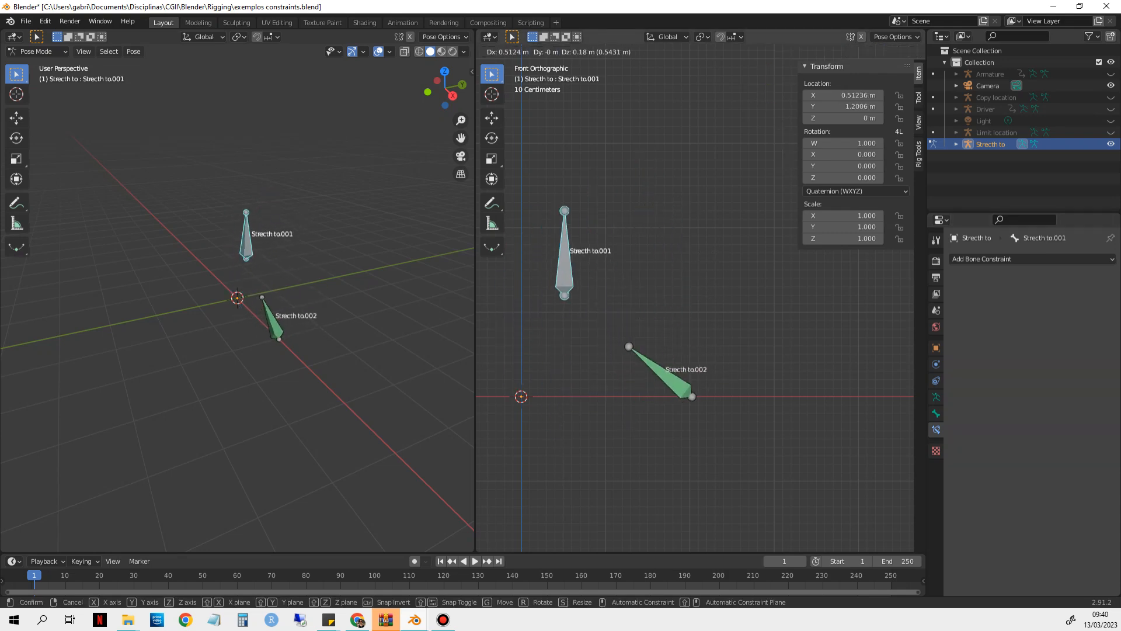
key("Escape")
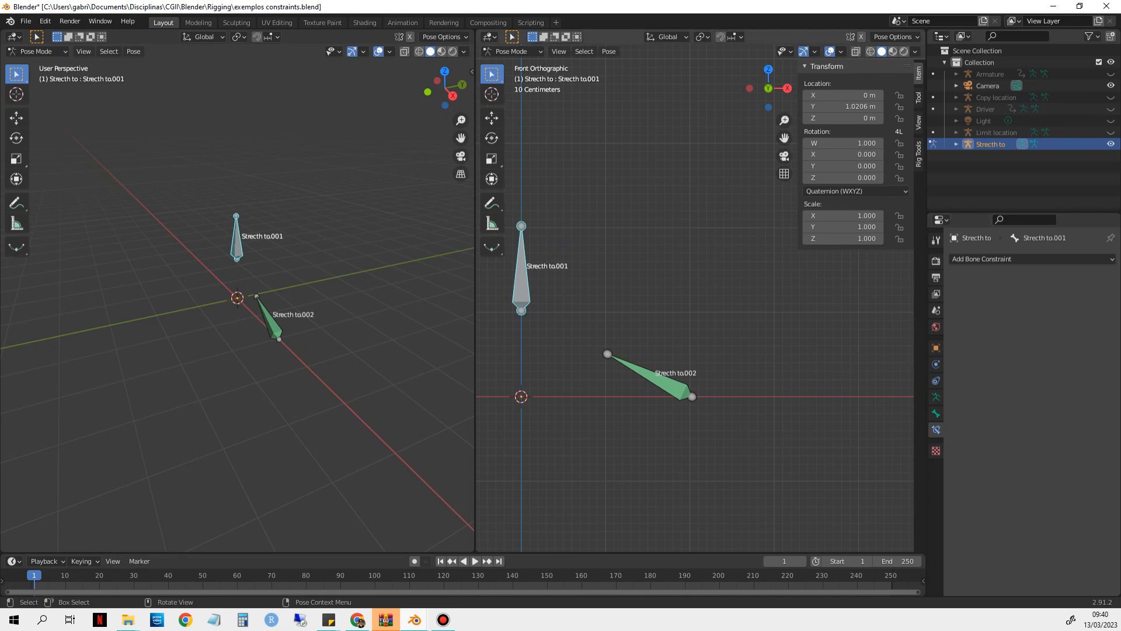
left_click(649, 375)
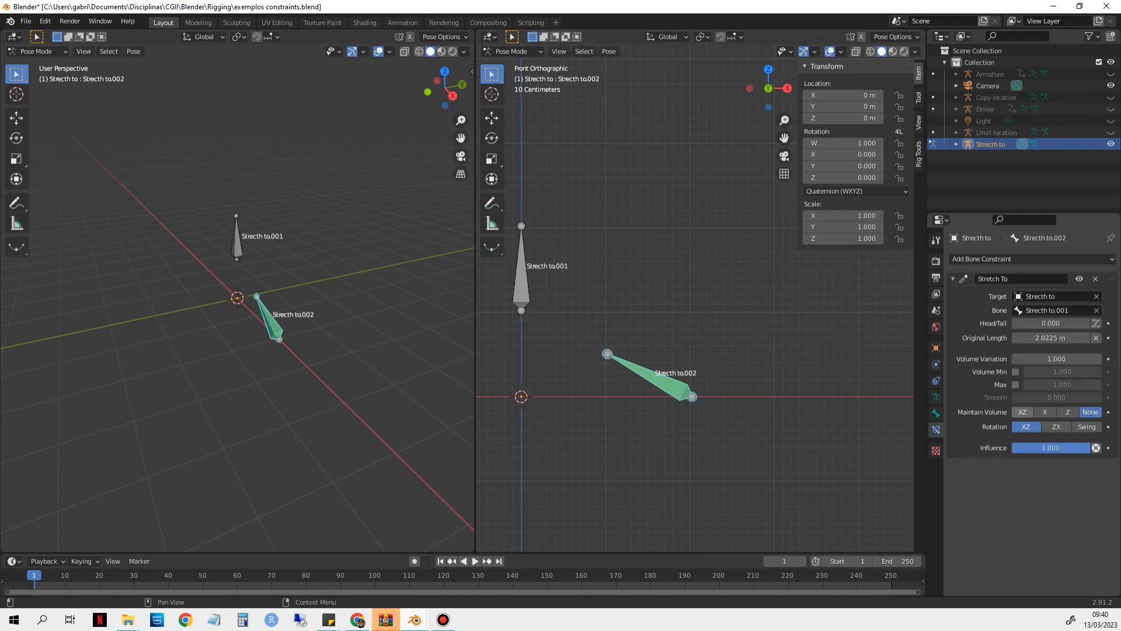
left_click(1023, 412)
Switch to the Ellie rig-armature file and inspect the Copy Rotation constraint on the ombro_twist bone
left_click_drag(1120, 304, 500, 124)
double_click(499, 124)
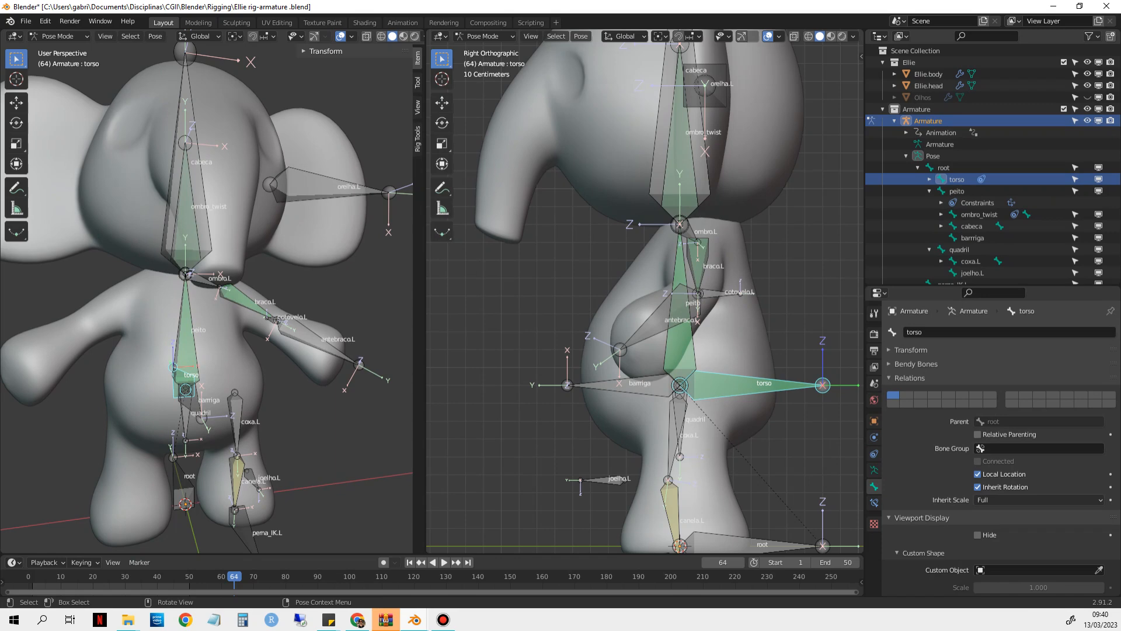
scroll(206, 292, "down", 2)
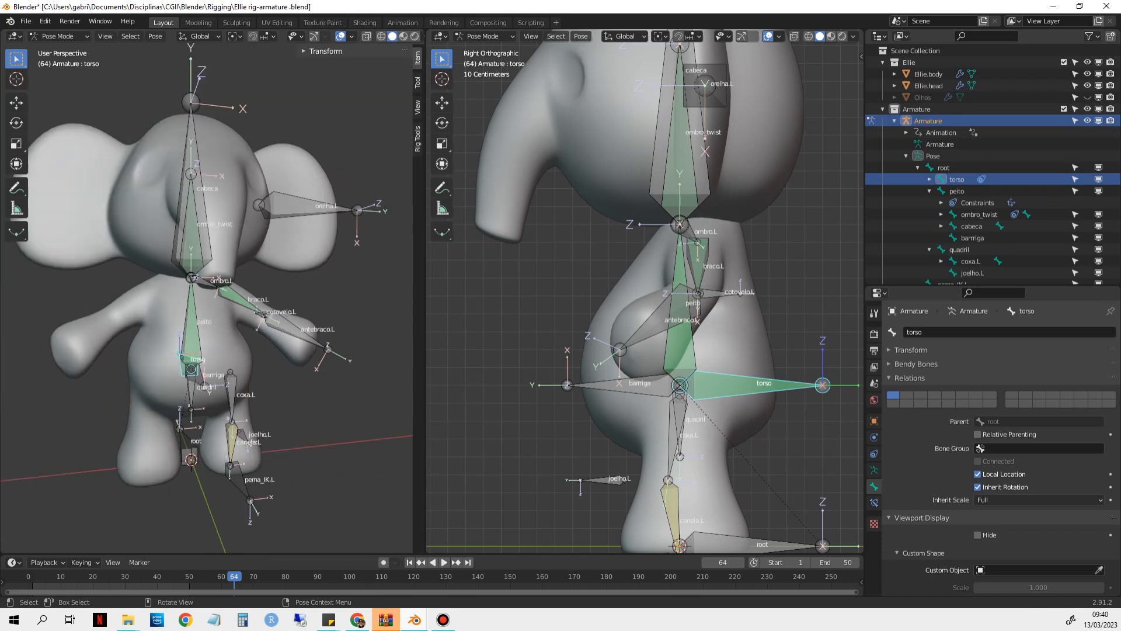
left_click(971, 226)
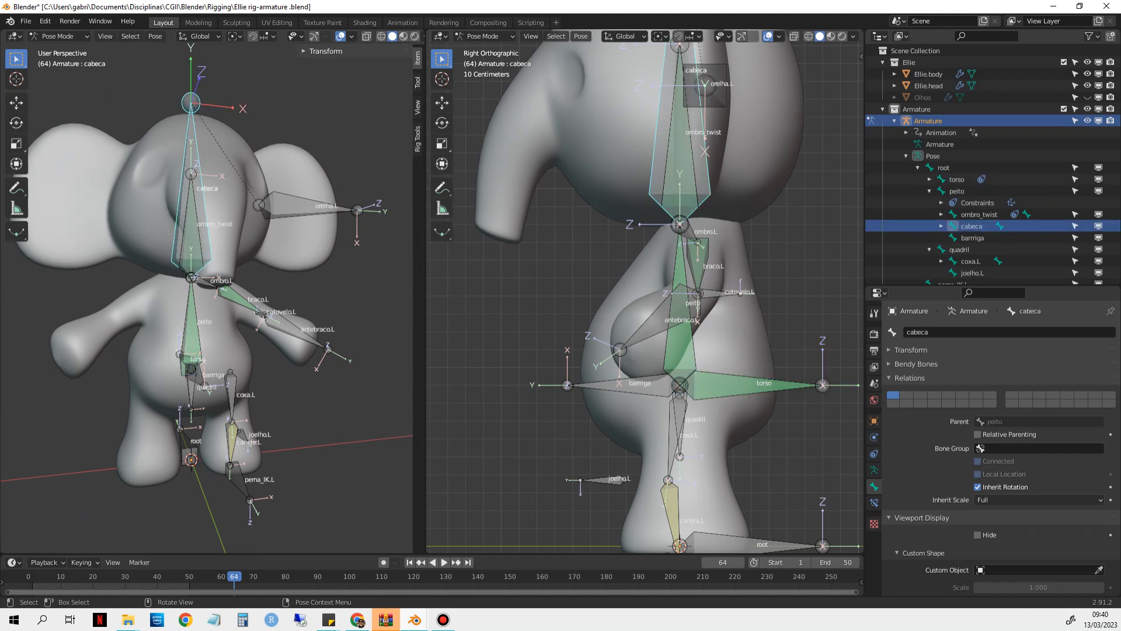
left_click(979, 215)
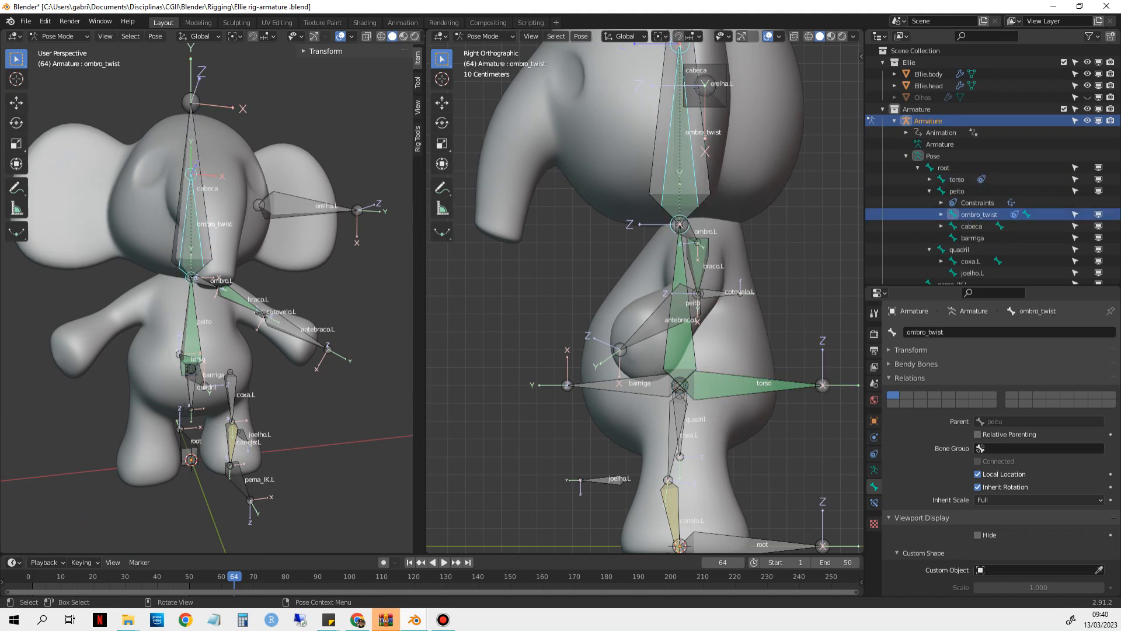
left_click(874, 502)
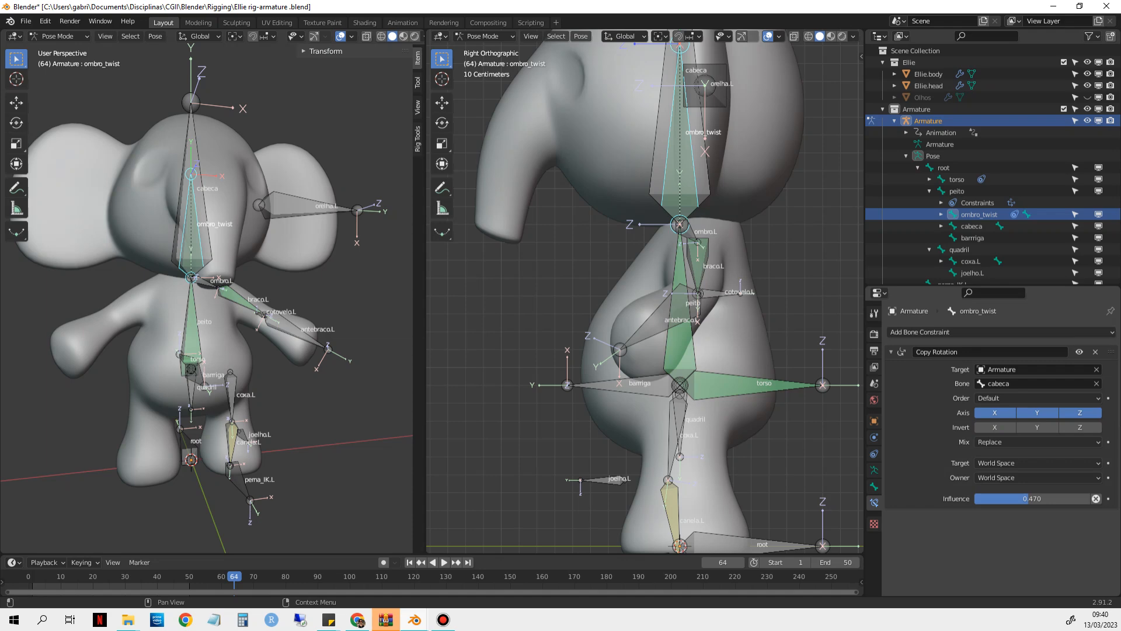
Test the head and shoulder rig by rotating cabeca and ombro.L slightly in front view, cancelling each rotation
left_click(703, 181)
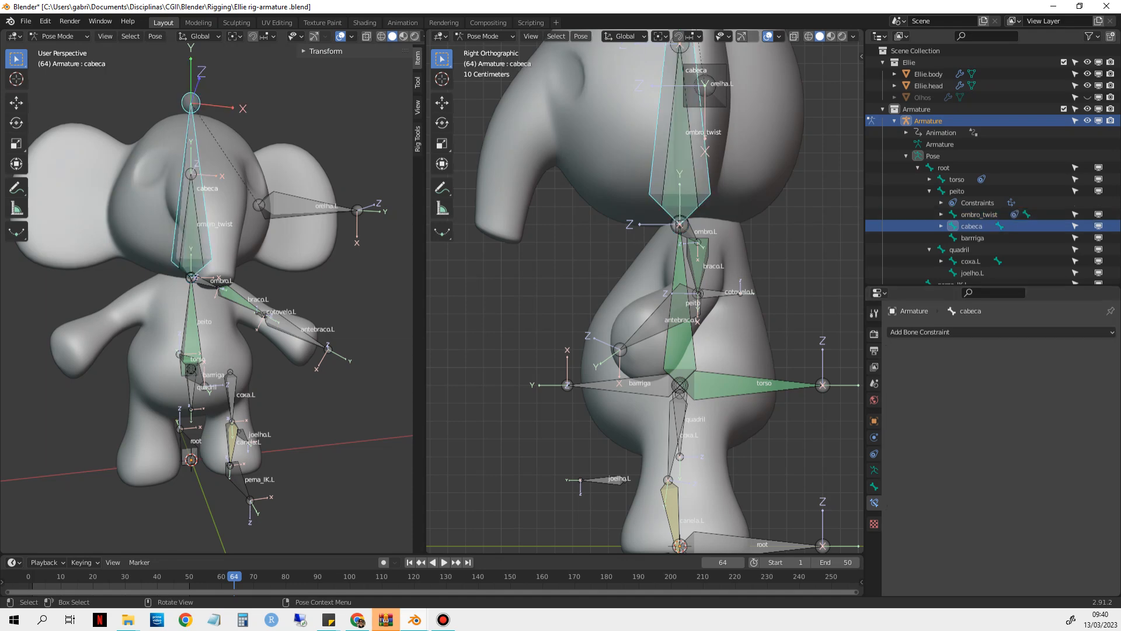
key("KP_1")
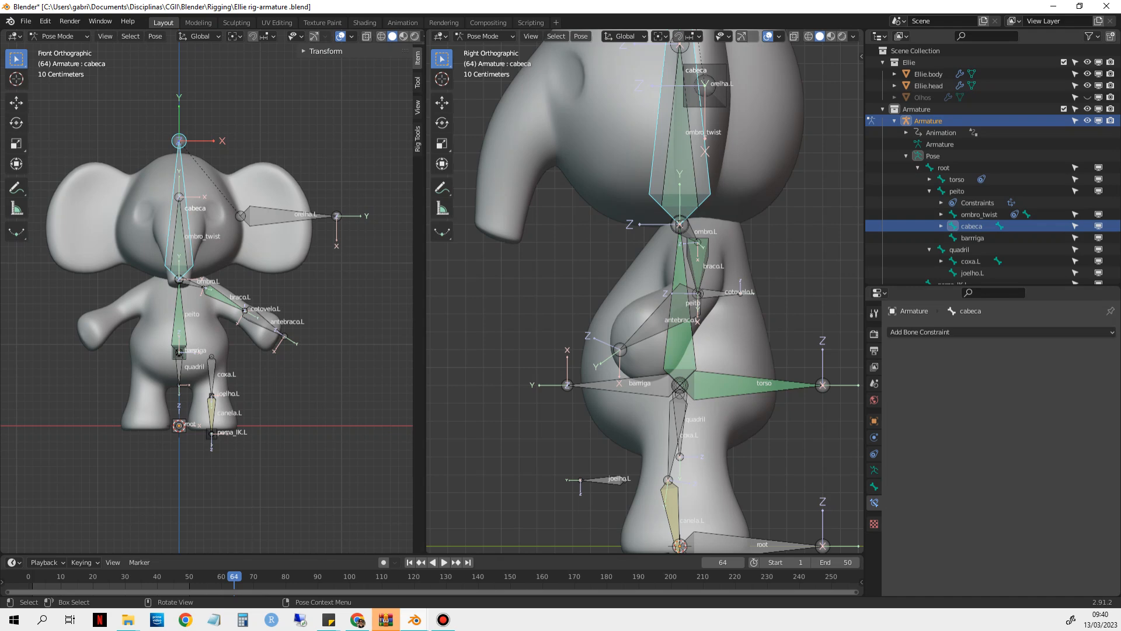
key("r")
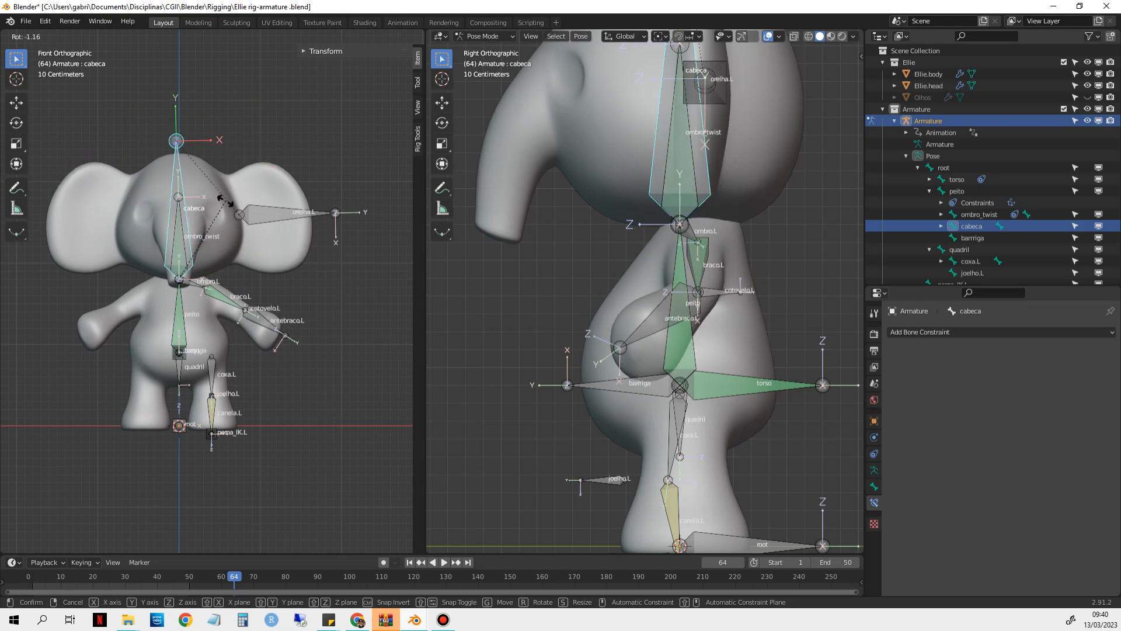
key("Escape")
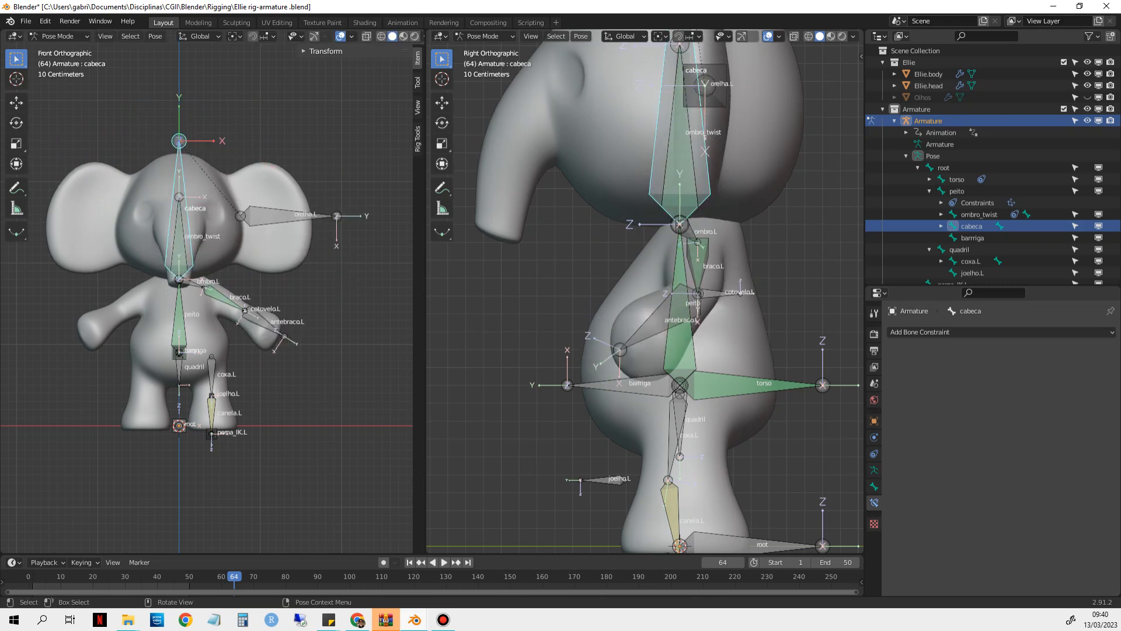
left_click(691, 241)
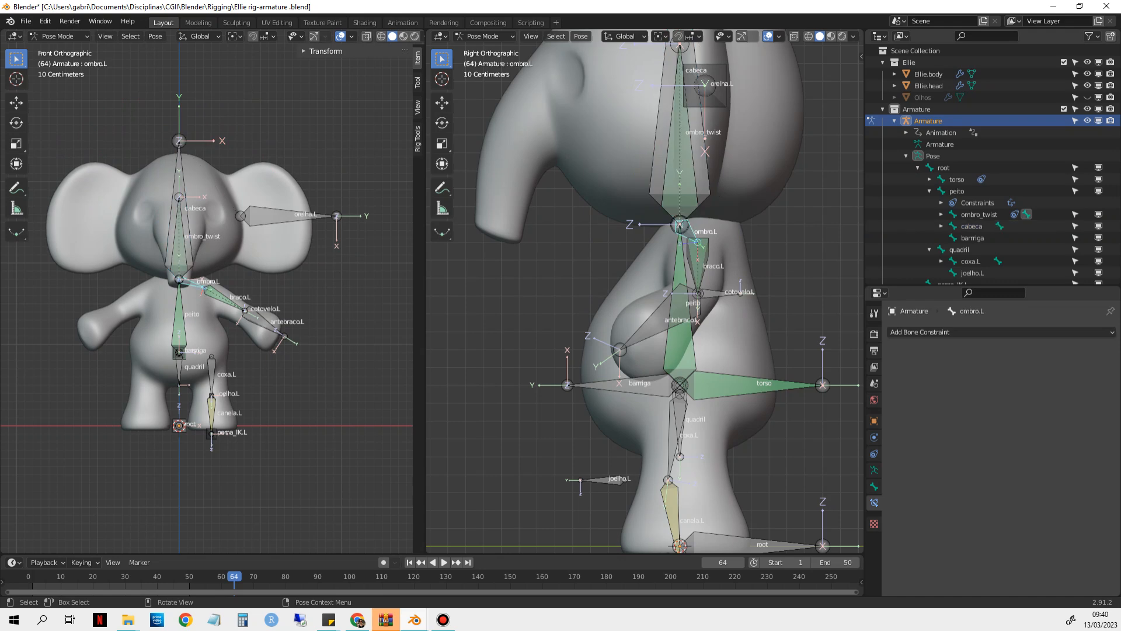
key("r")
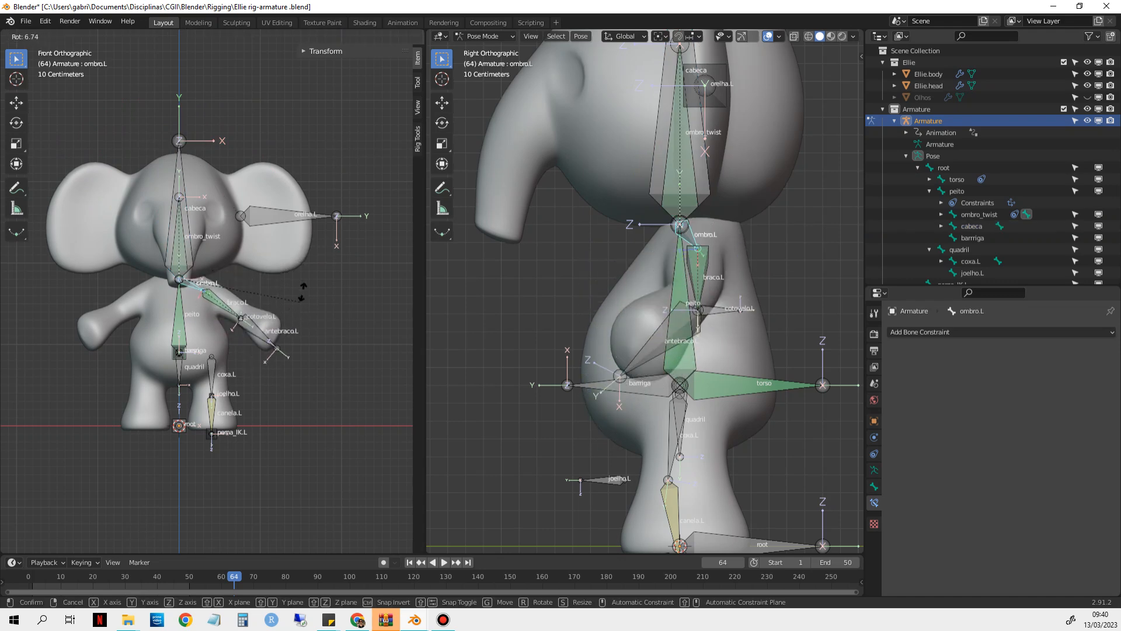
key("Escape")
Inspect the Stretch To constraint on braco.L and test it by moving the cotovelo.L bone, cancelling the move
scroll(207, 292, "up", 2)
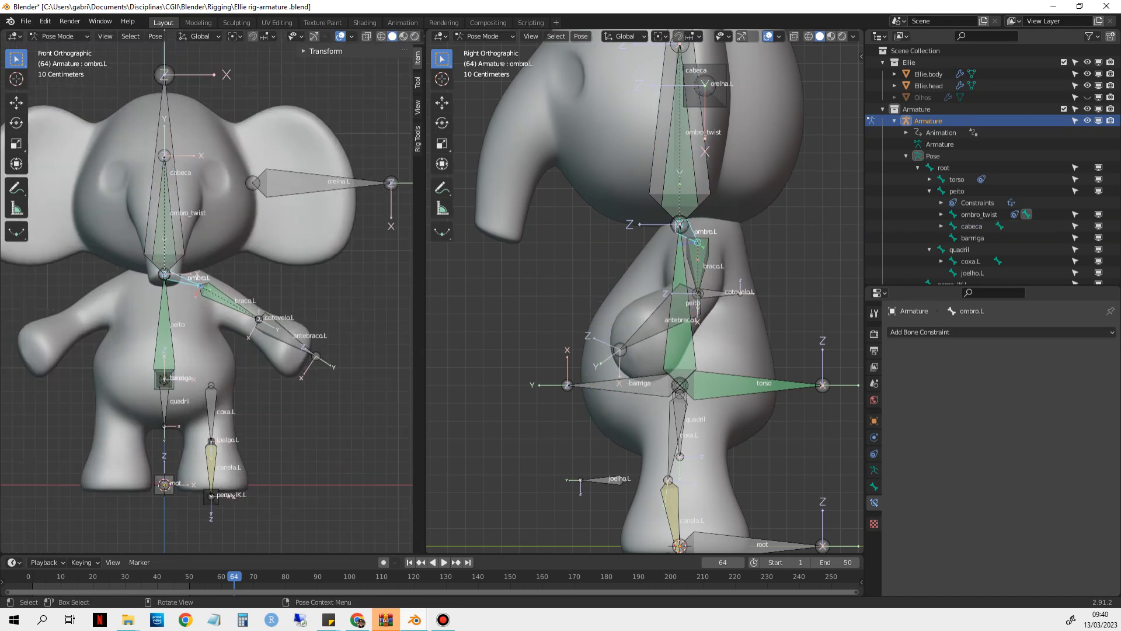
left_click(224, 301)
scroll(644, 291, "up", 4)
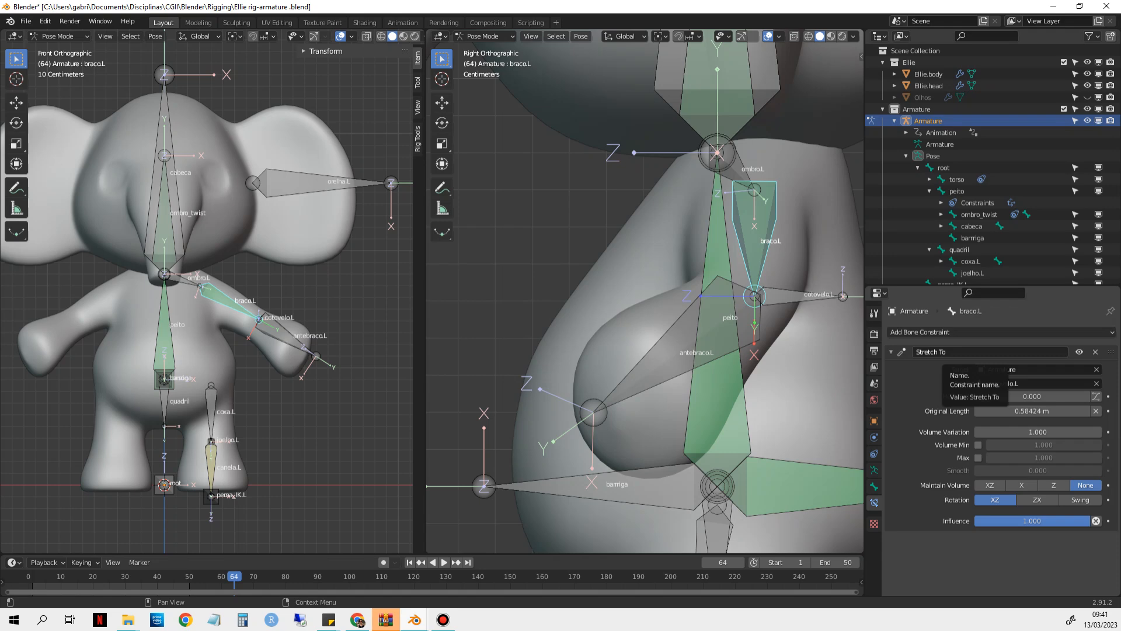
left_click(799, 296)
scroll(799, 296, "down", 2)
key("g")
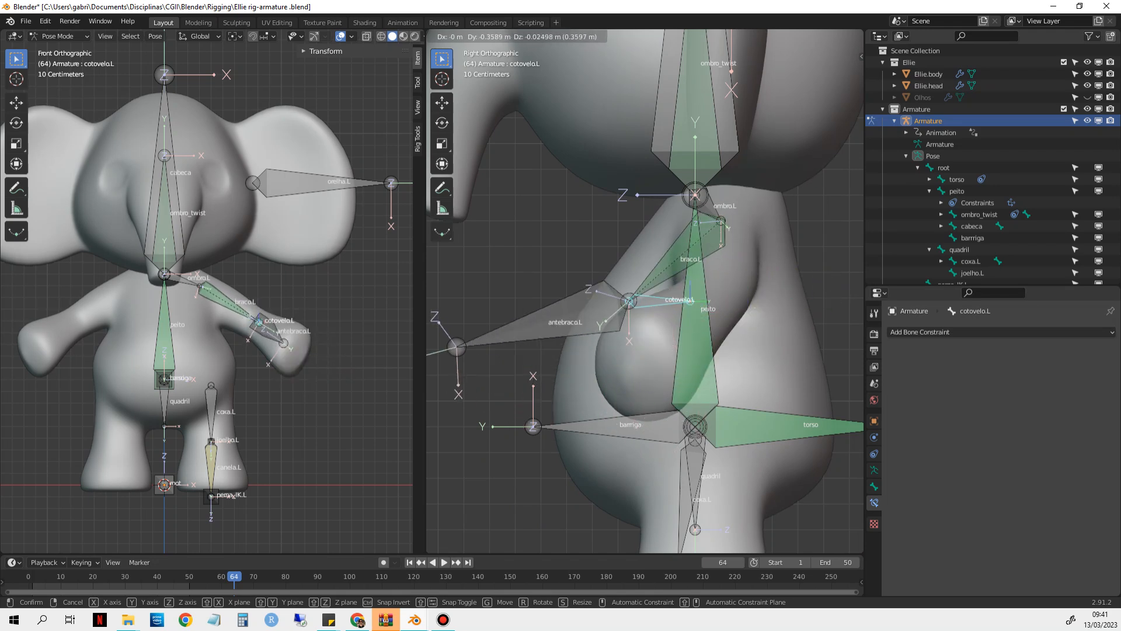
key("Escape")
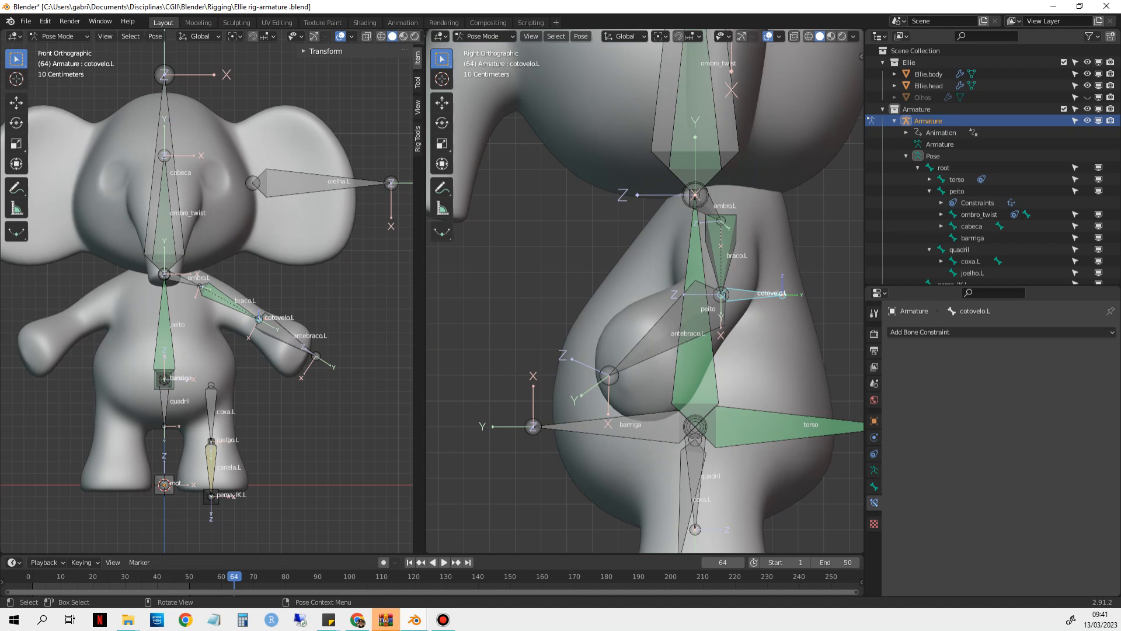
Return to the exemplos constraints file and review the available bone constraint types for Strecth to.002
left_click_drag(1016, 6, 1120, 3)
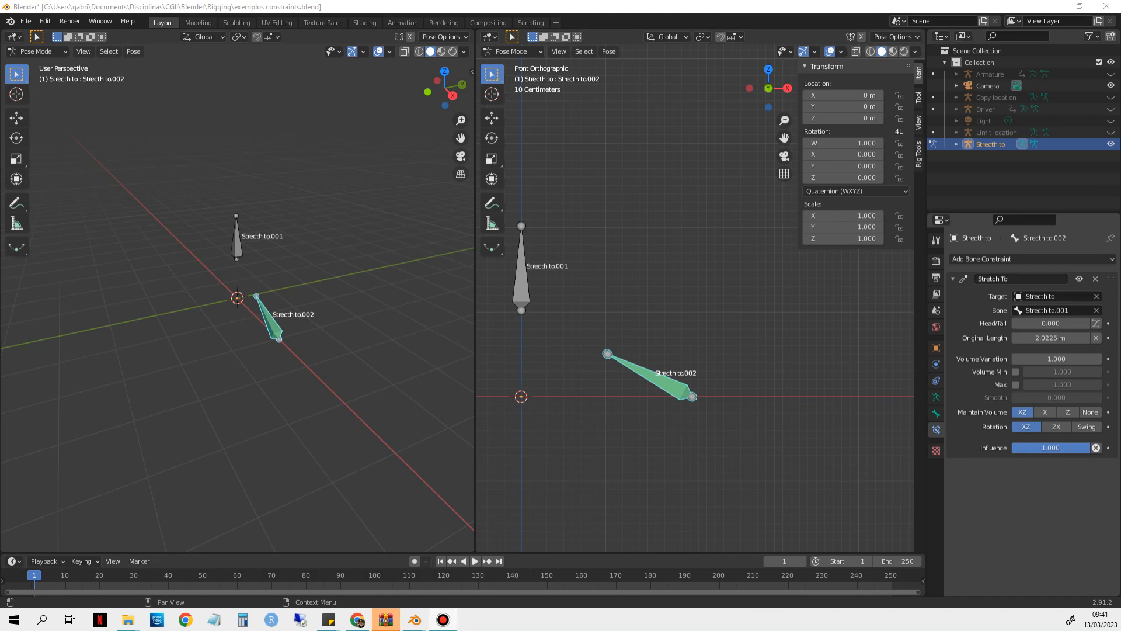
left_click(993, 259)
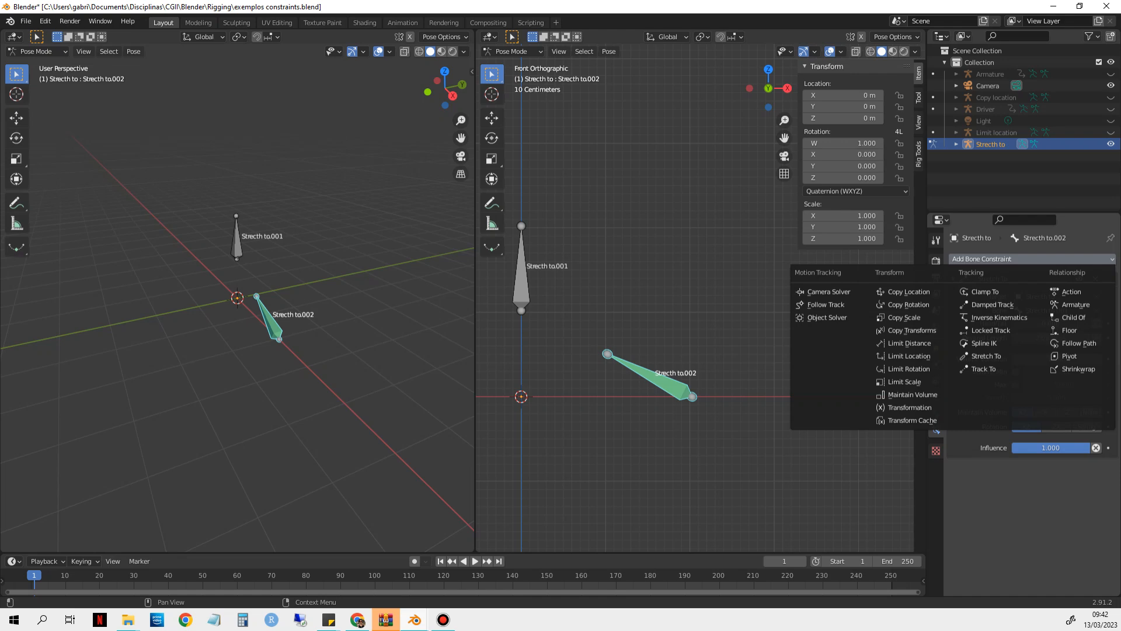
left_click(986, 356)
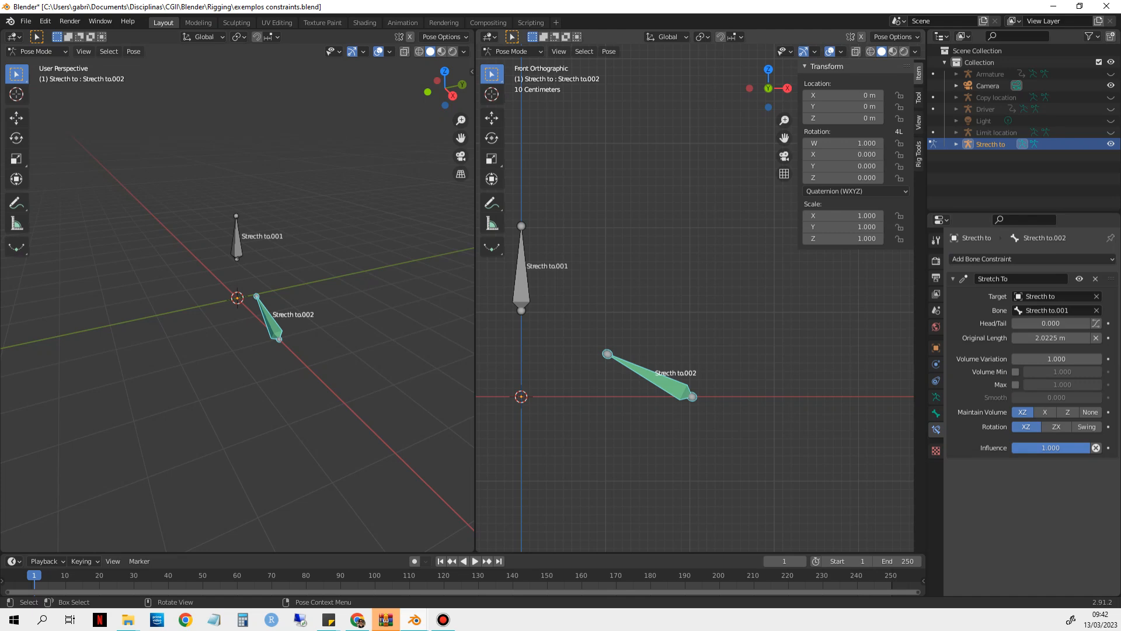